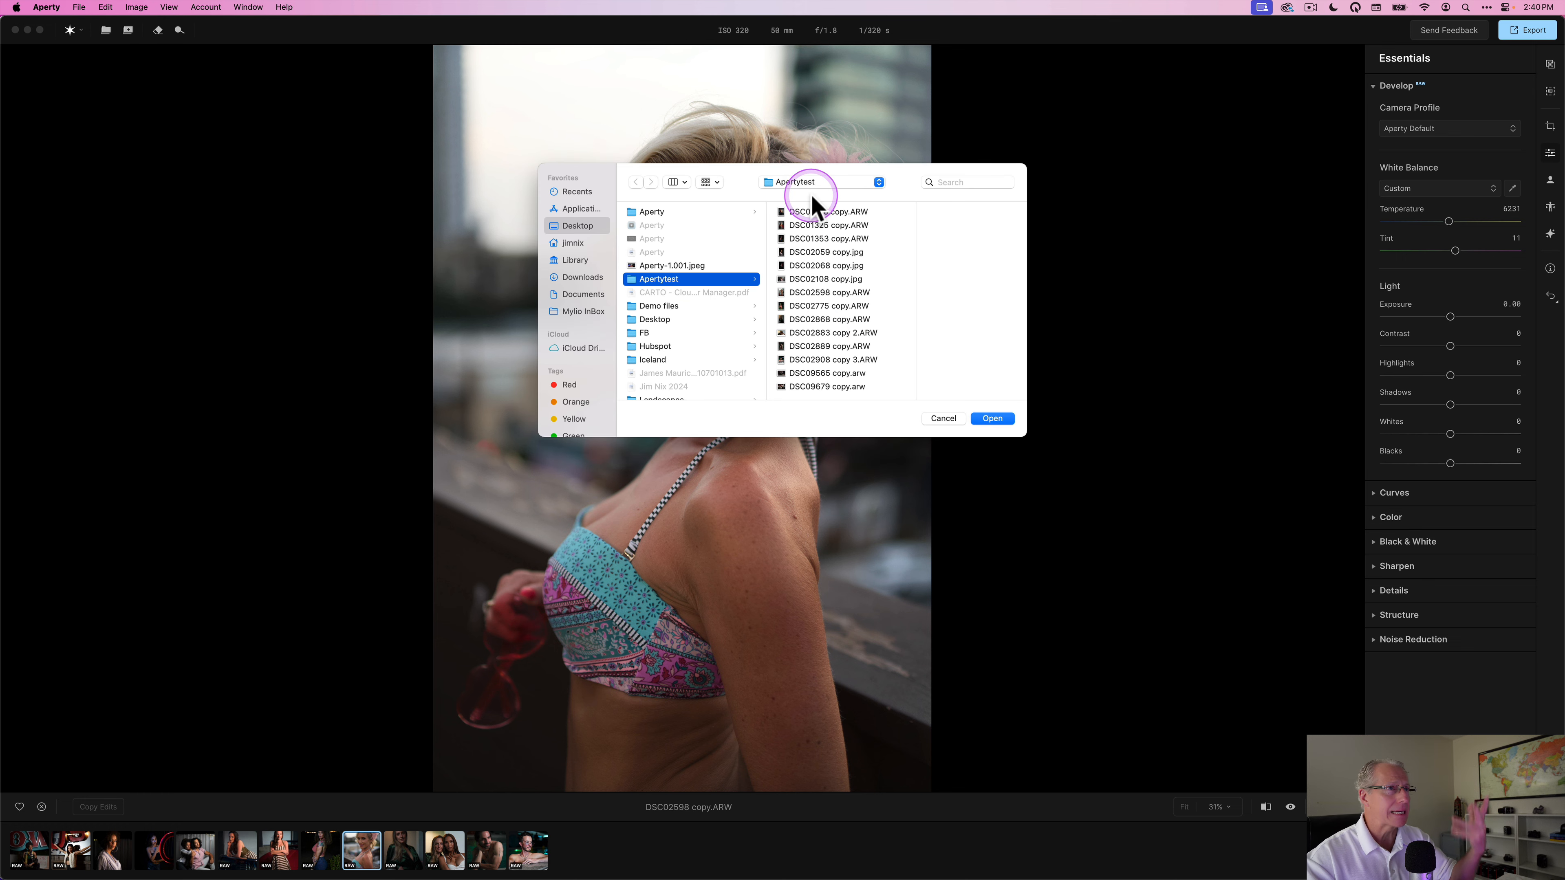
Dismiss the file selection and look over the Erase & Clone and Dodge & Burn tools.
left_click(943, 418)
key("e")
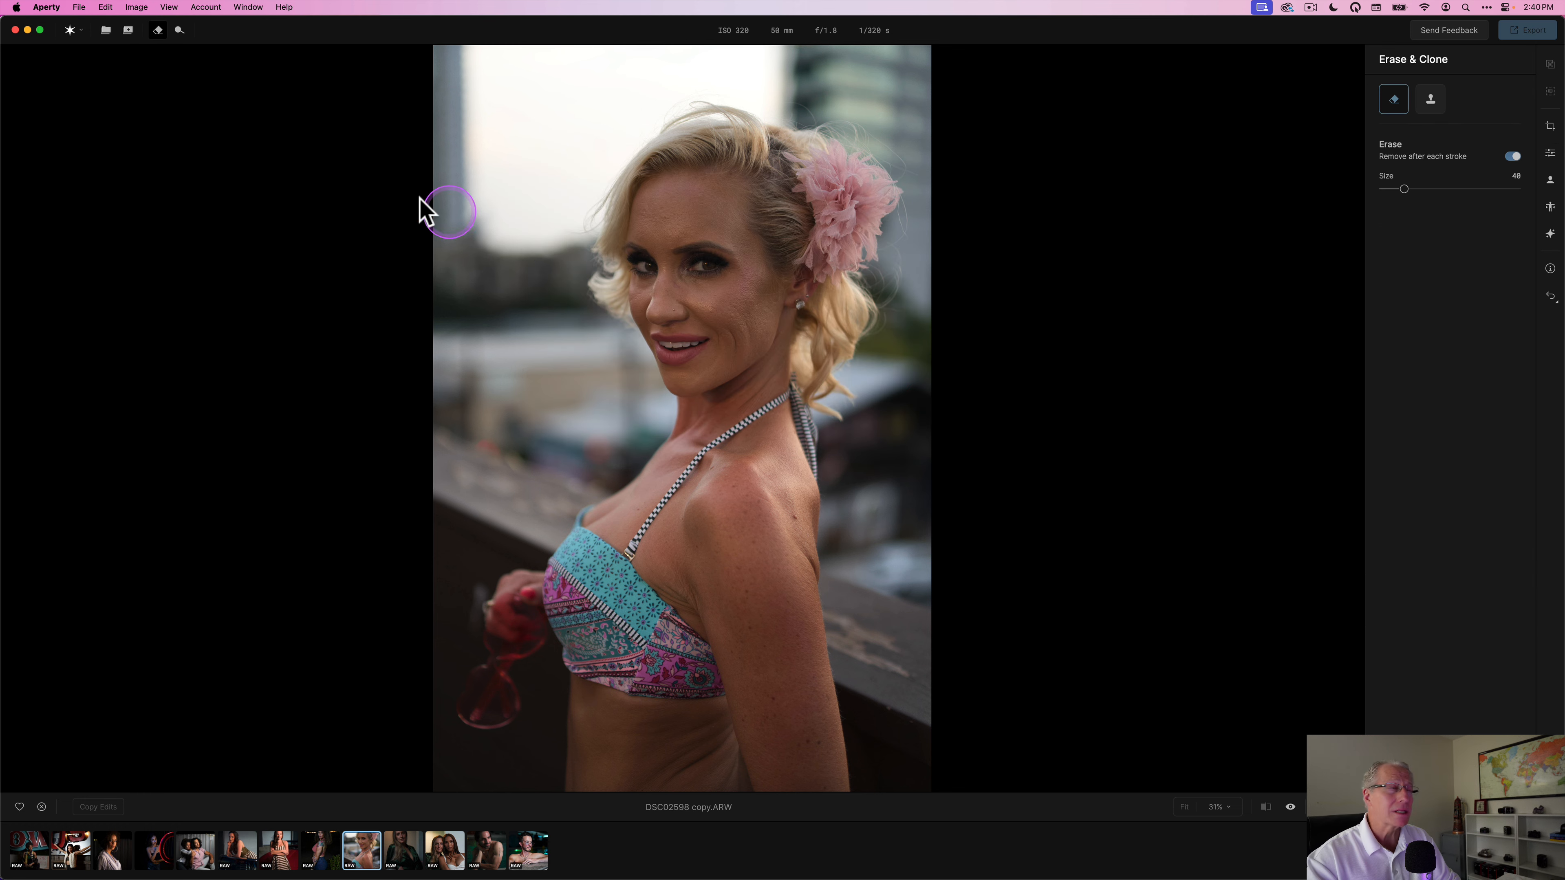
left_click(179, 30)
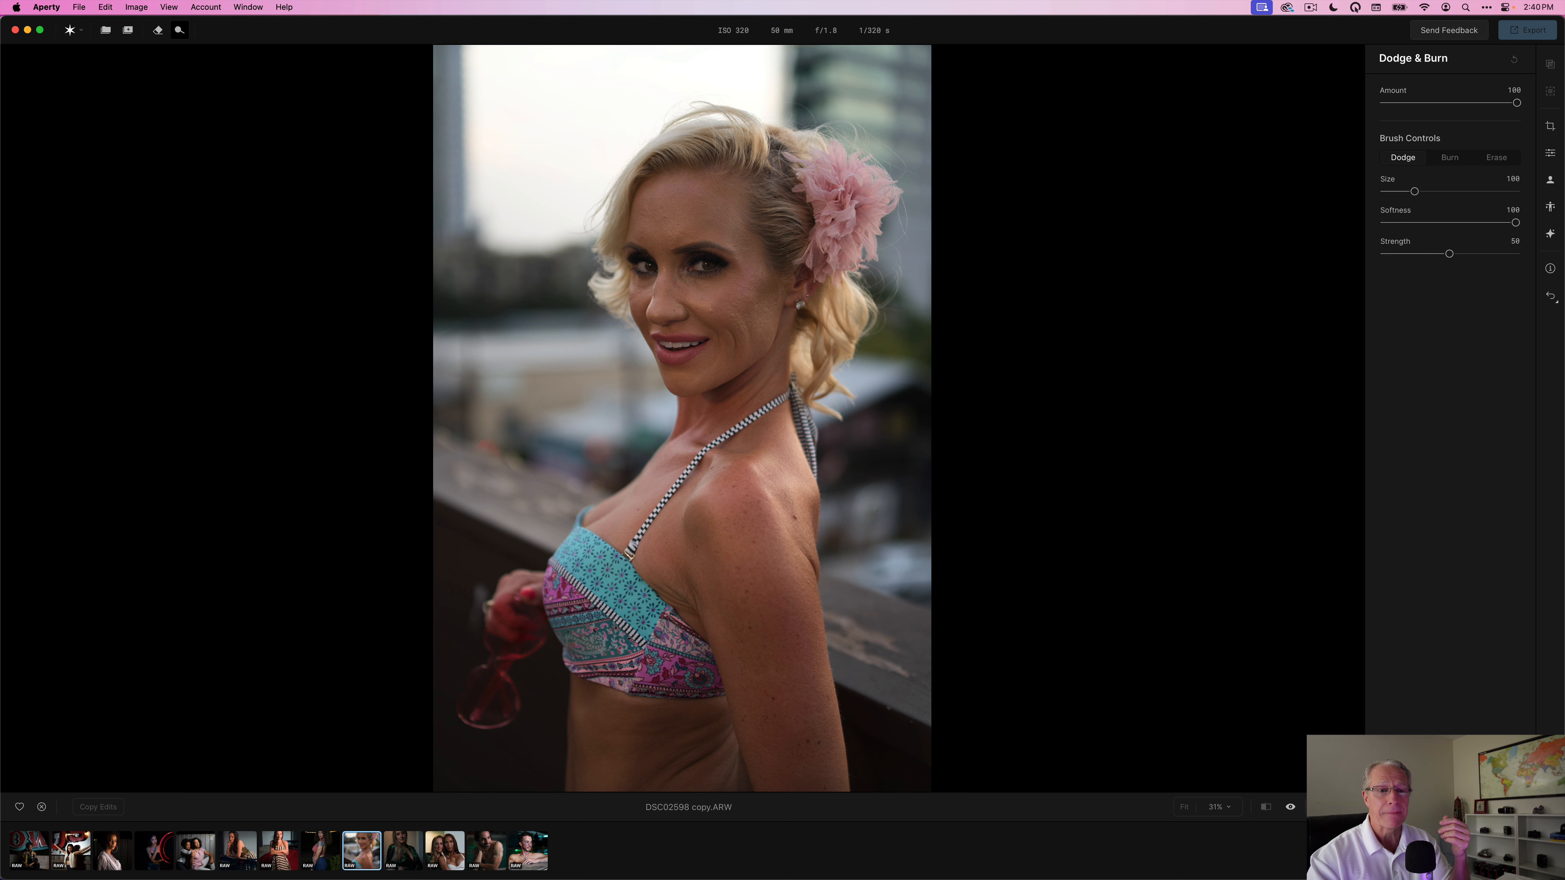
key("Escape")
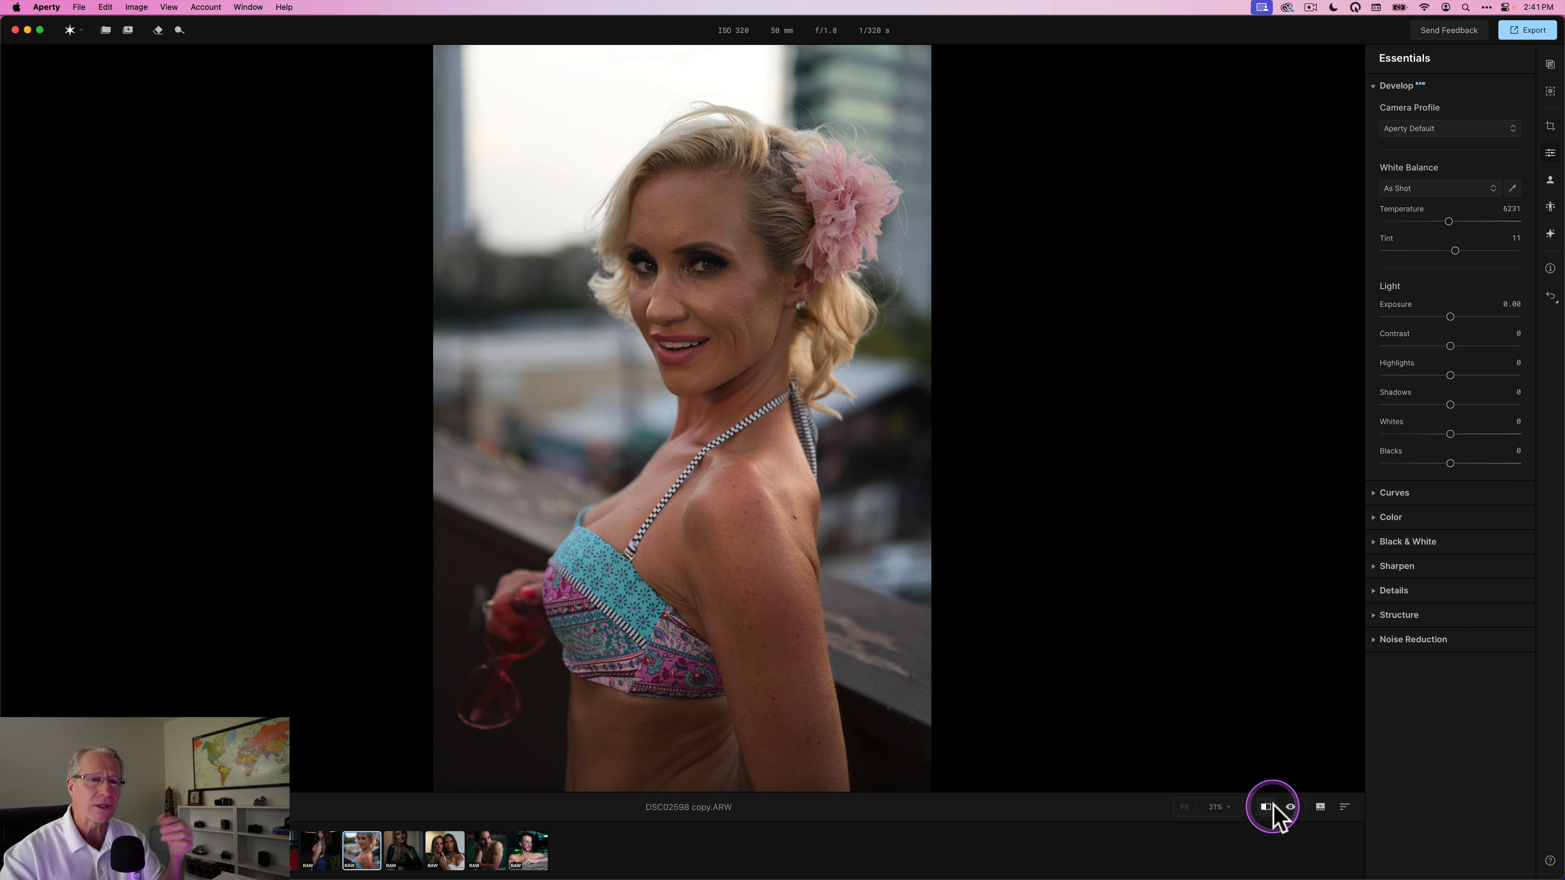
left_click(1320, 814)
left_click(1315, 862)
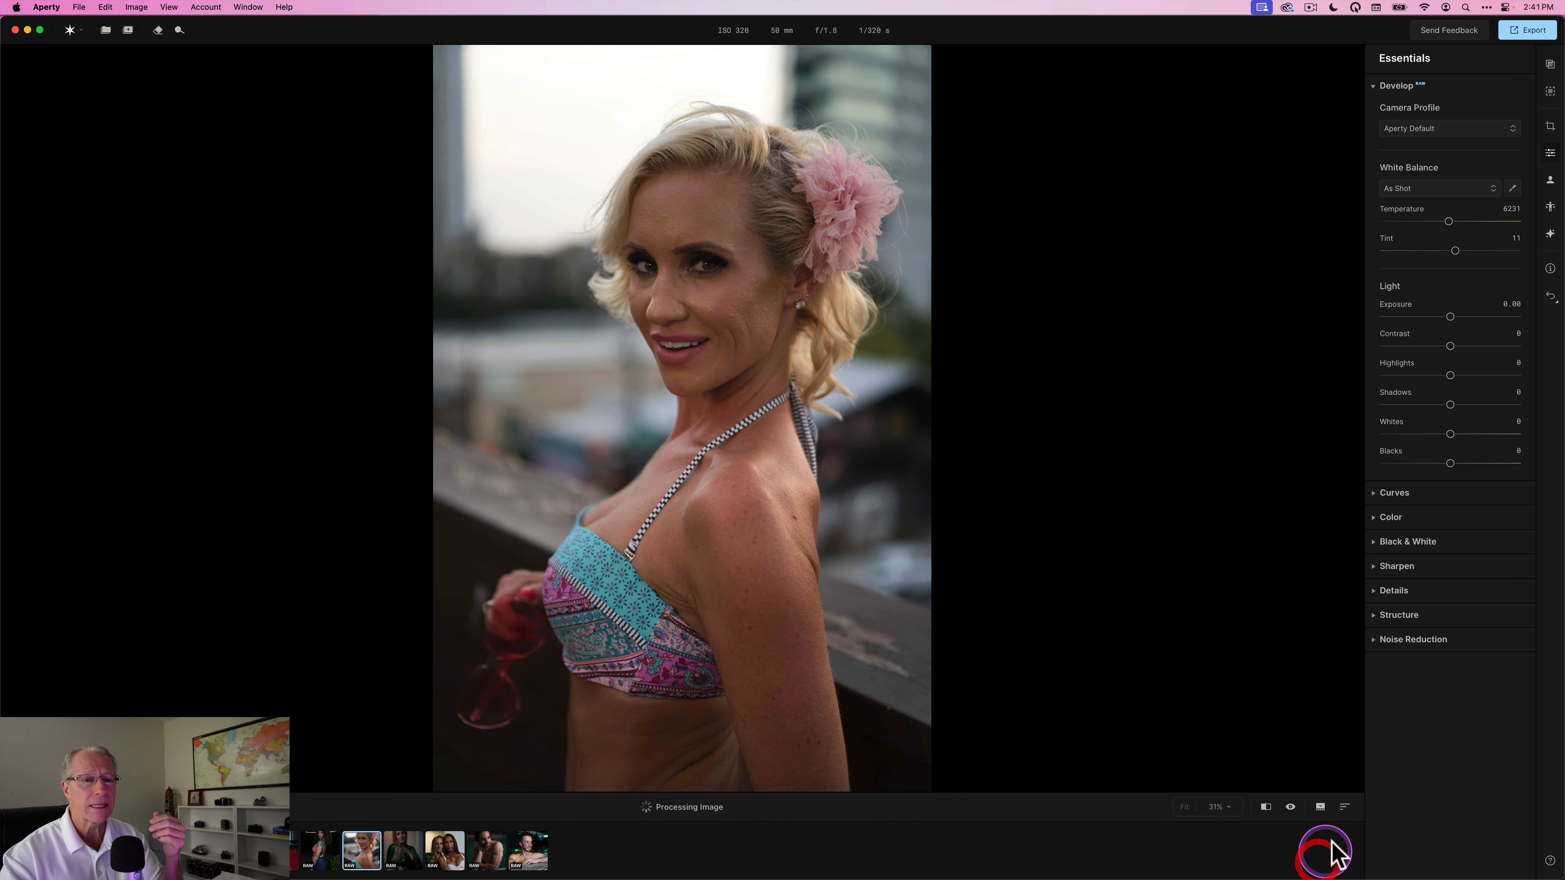
left_click(1344, 809)
left_click(1344, 809)
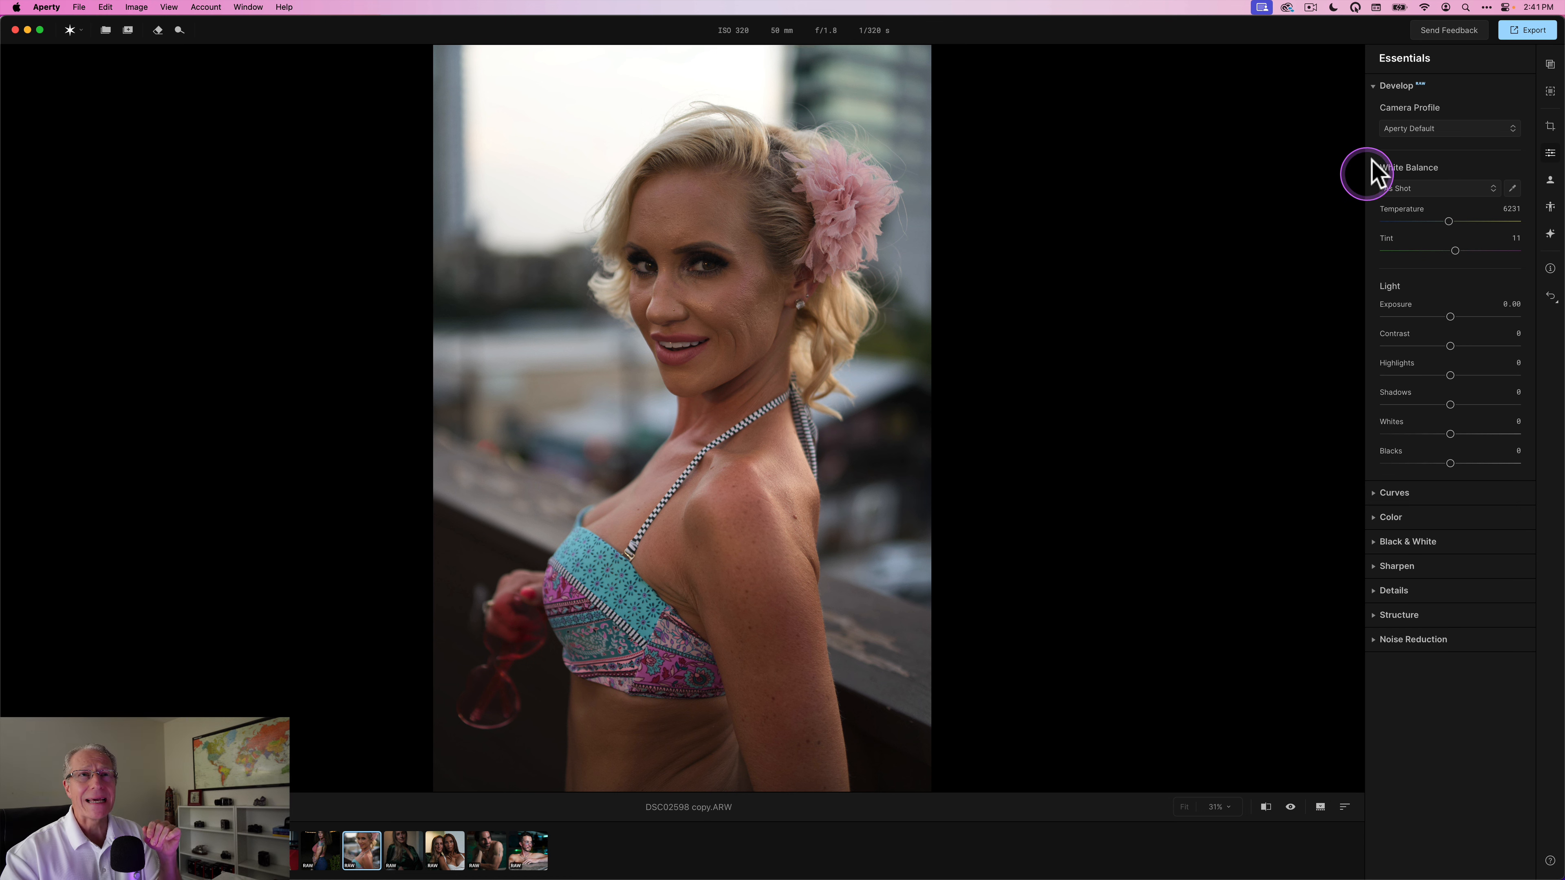
Browse the Favorites, Yours and Color preset collections.
left_click(1550, 64)
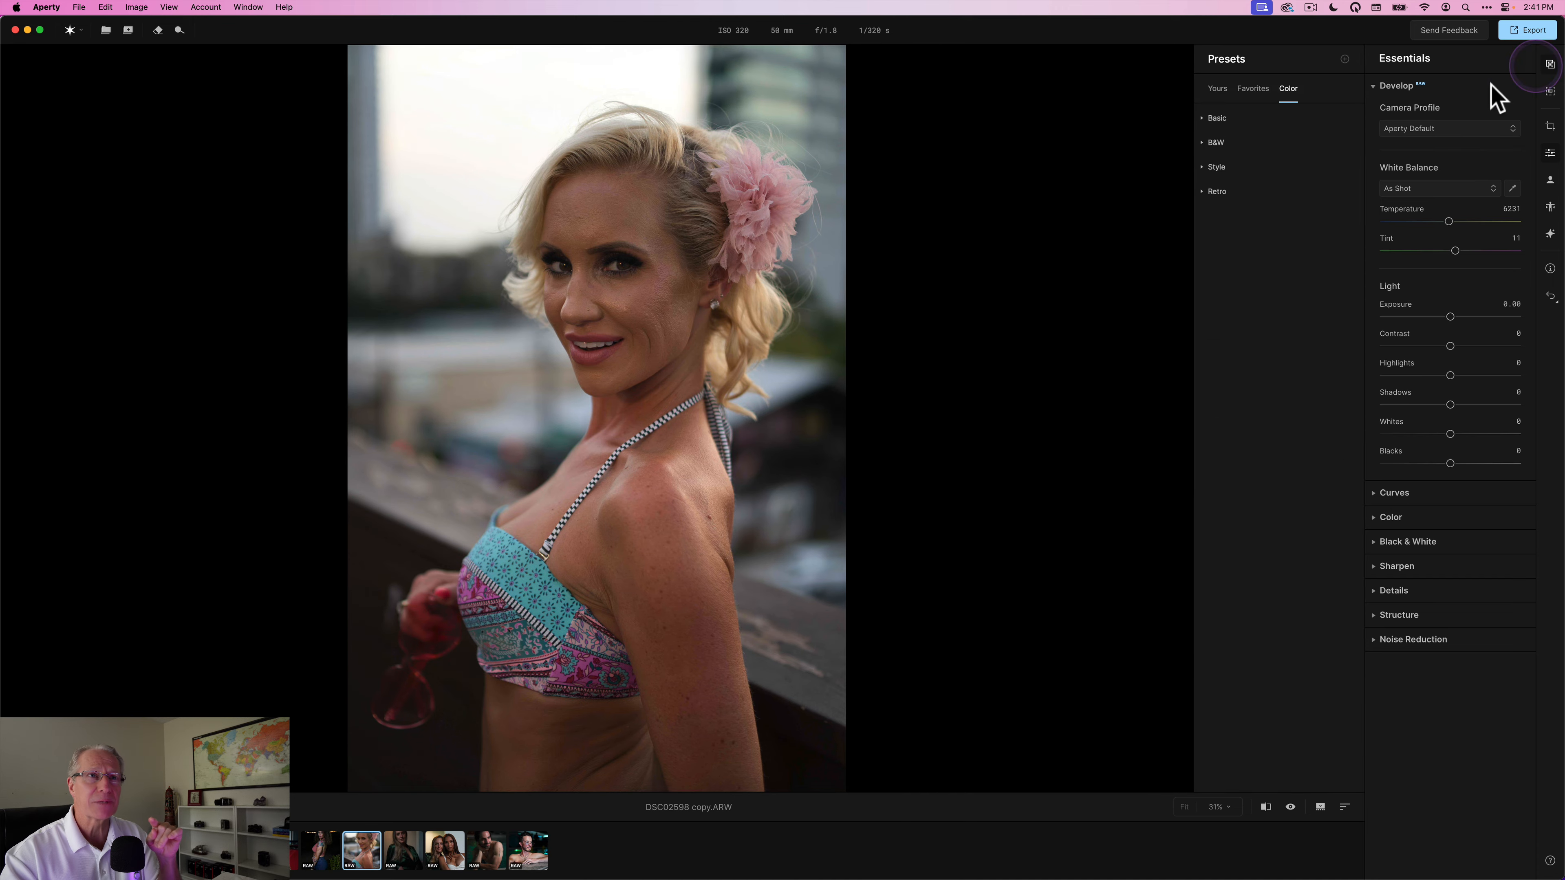
left_click(1254, 91)
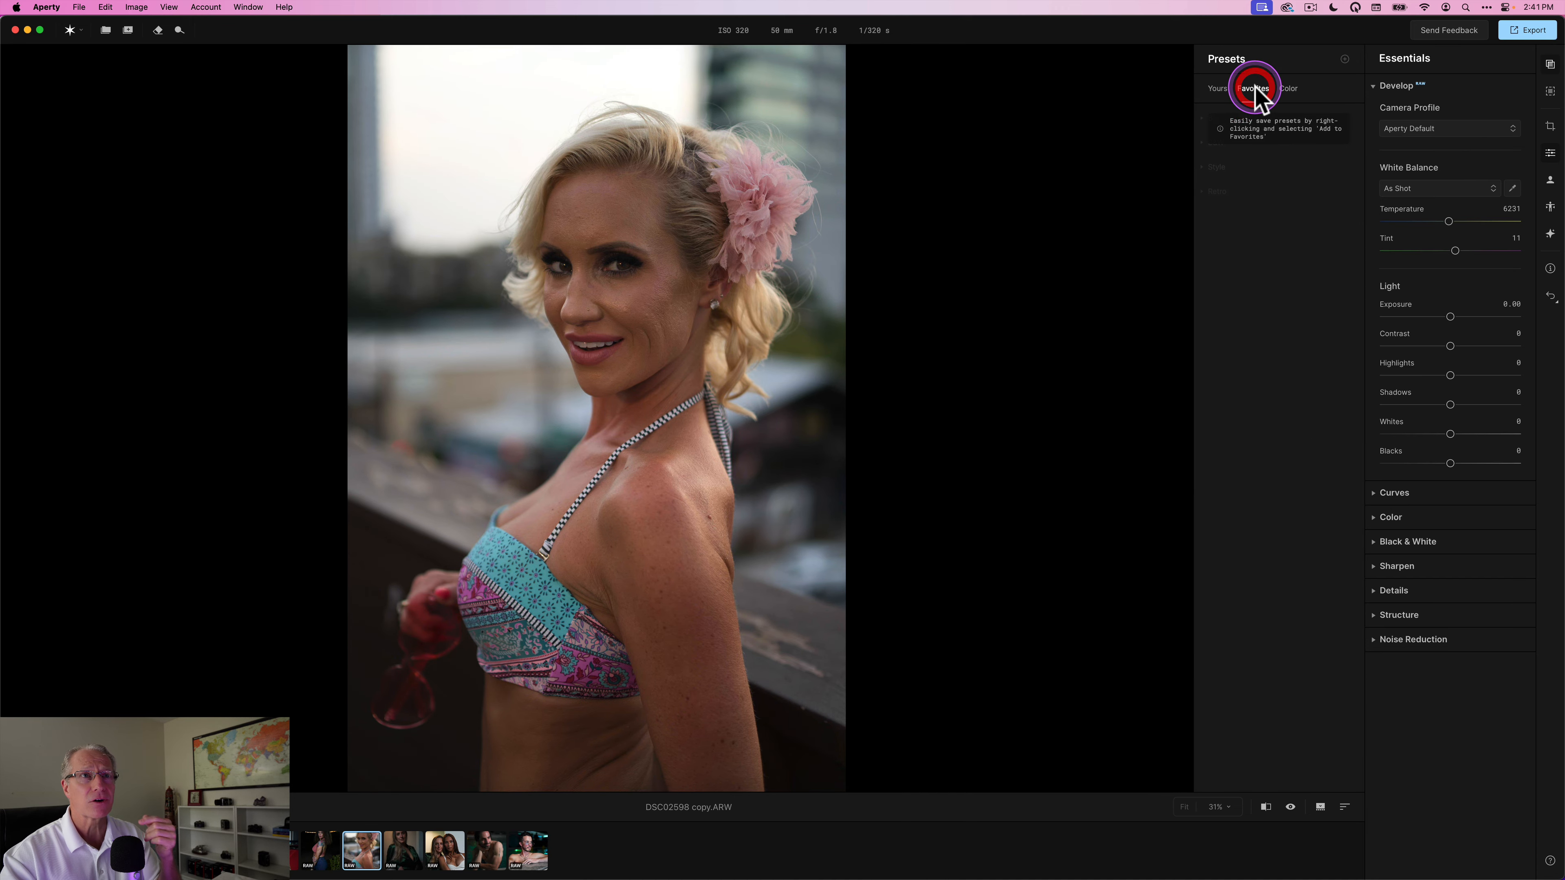
left_click(1218, 91)
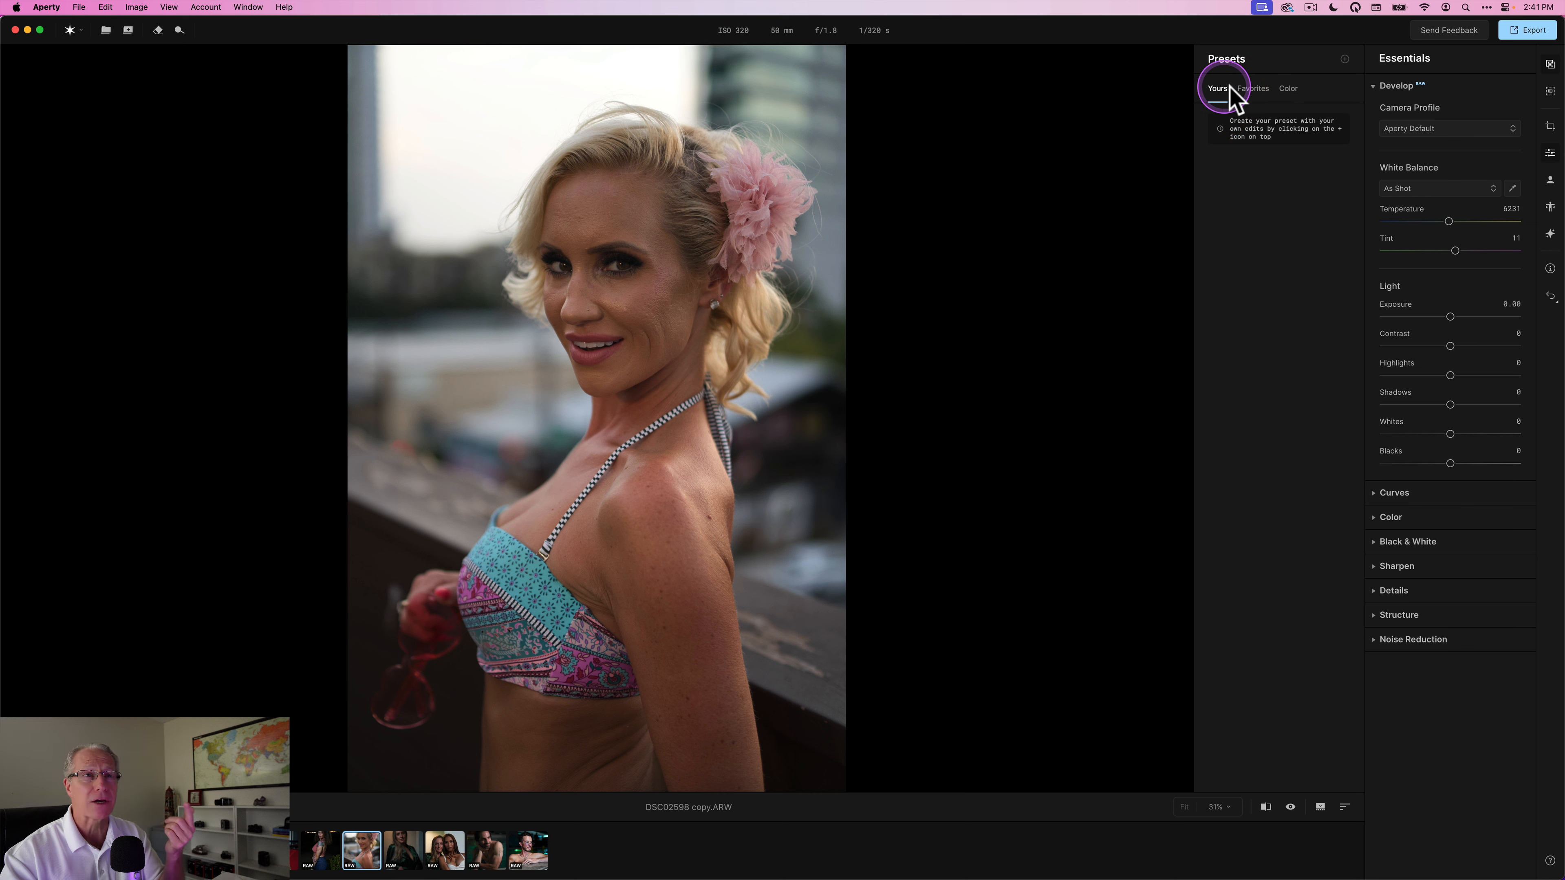
left_click(1288, 88)
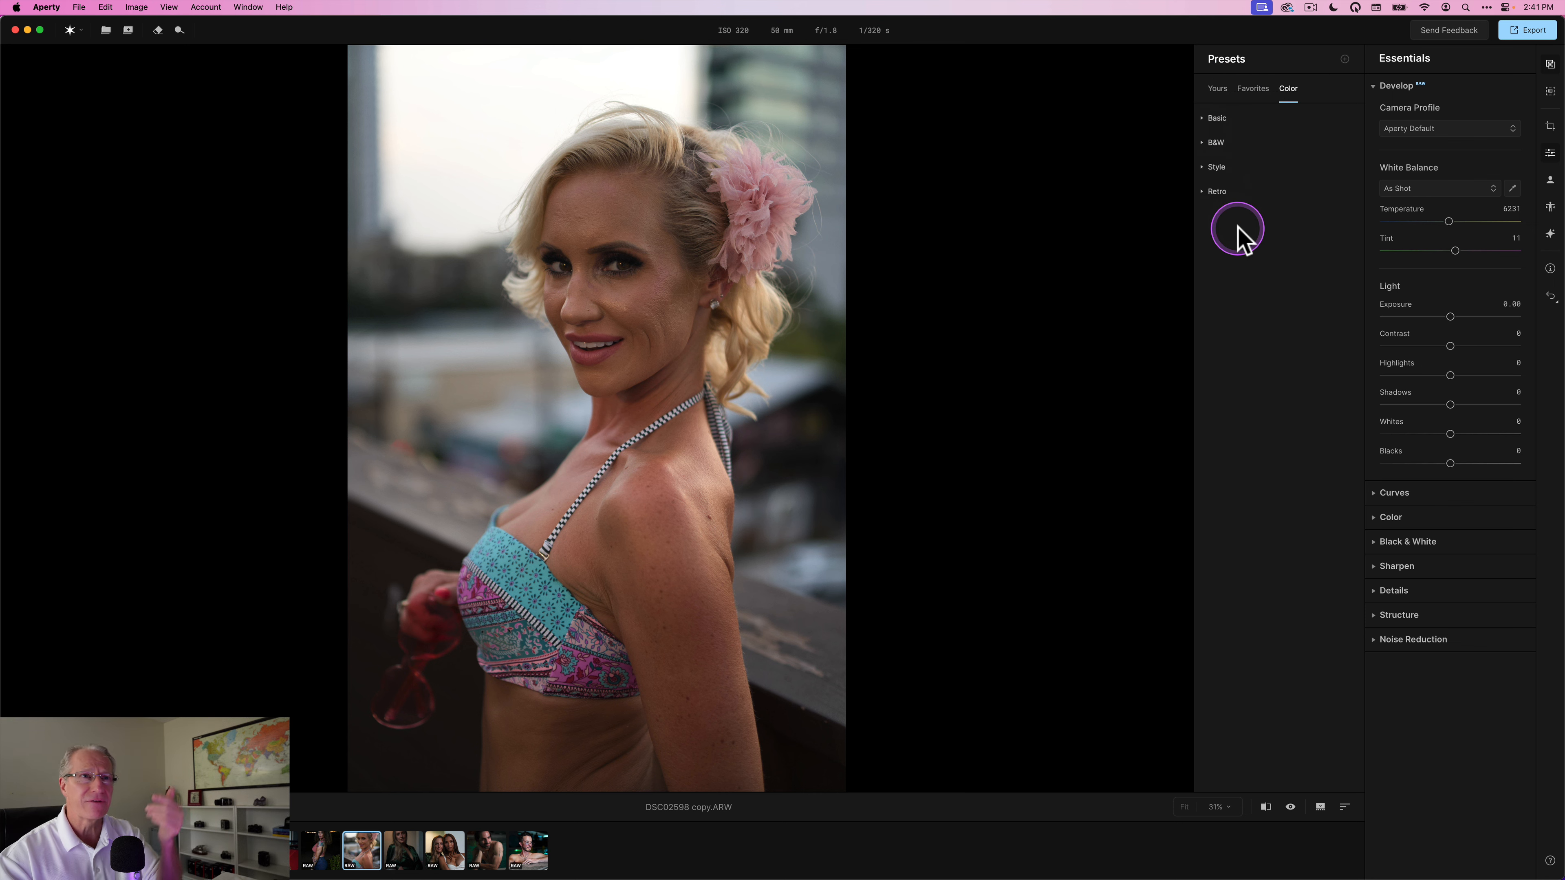
left_click(1549, 64)
Review the masking options and the available types of new masks.
left_click(1549, 92)
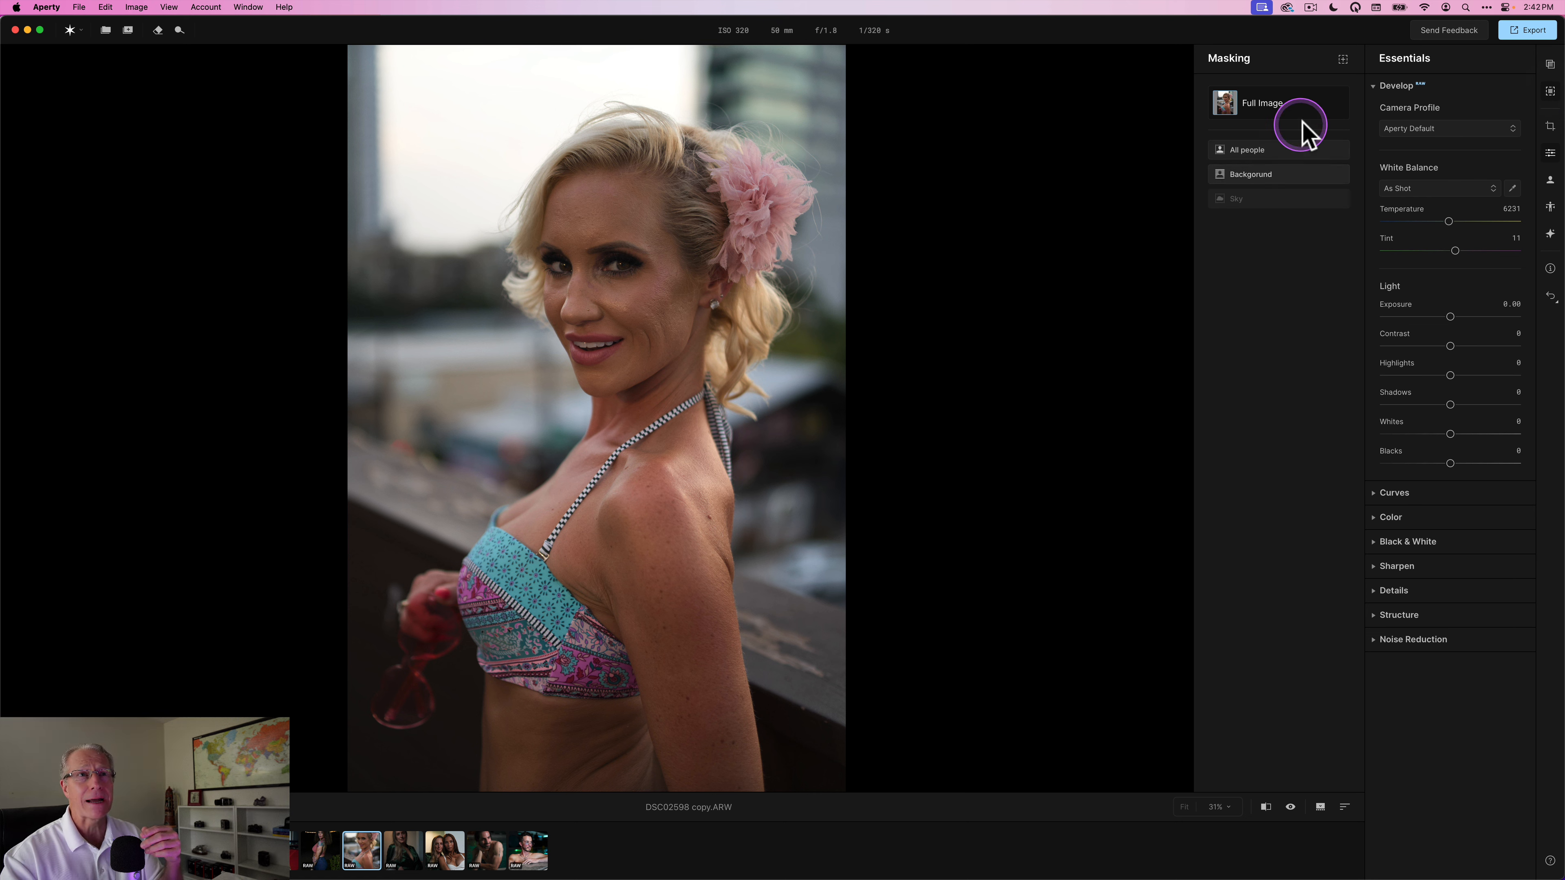
left_click(1343, 58)
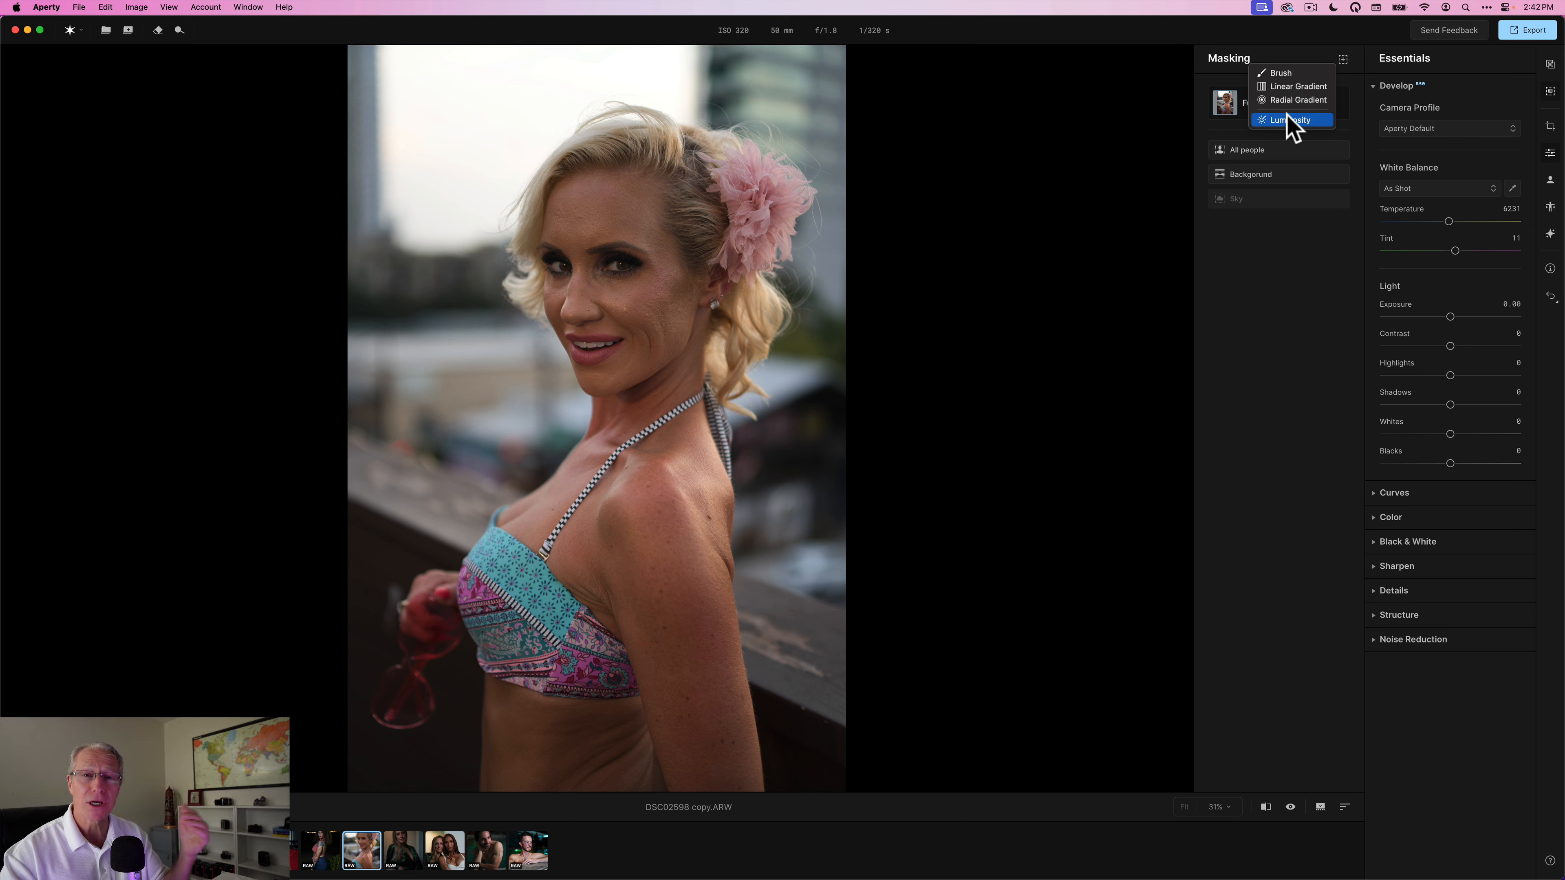
left_click(1319, 265)
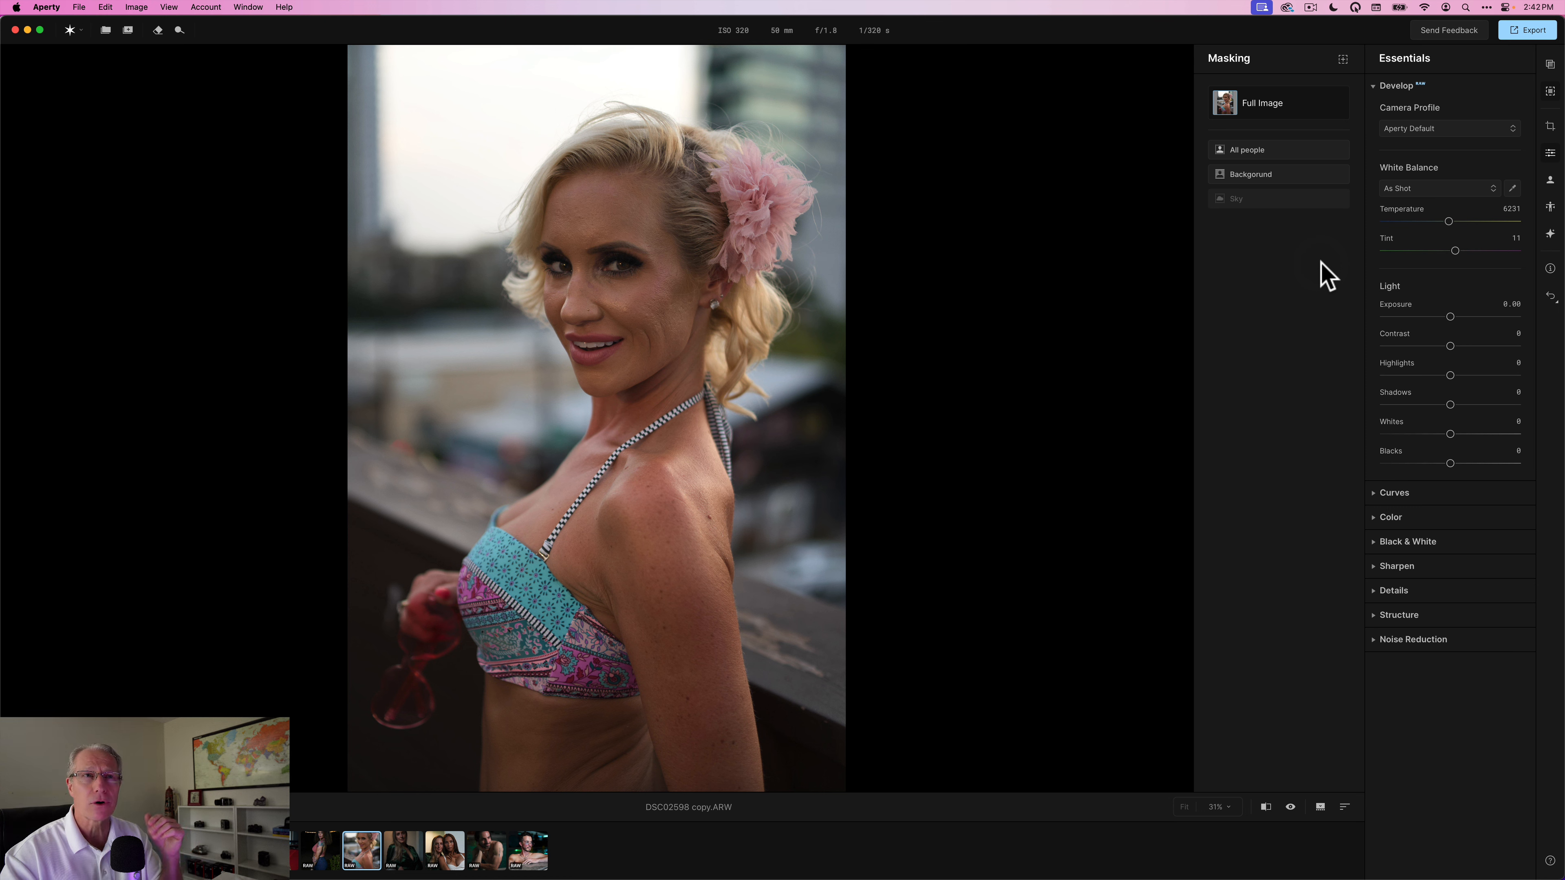
left_click(1550, 92)
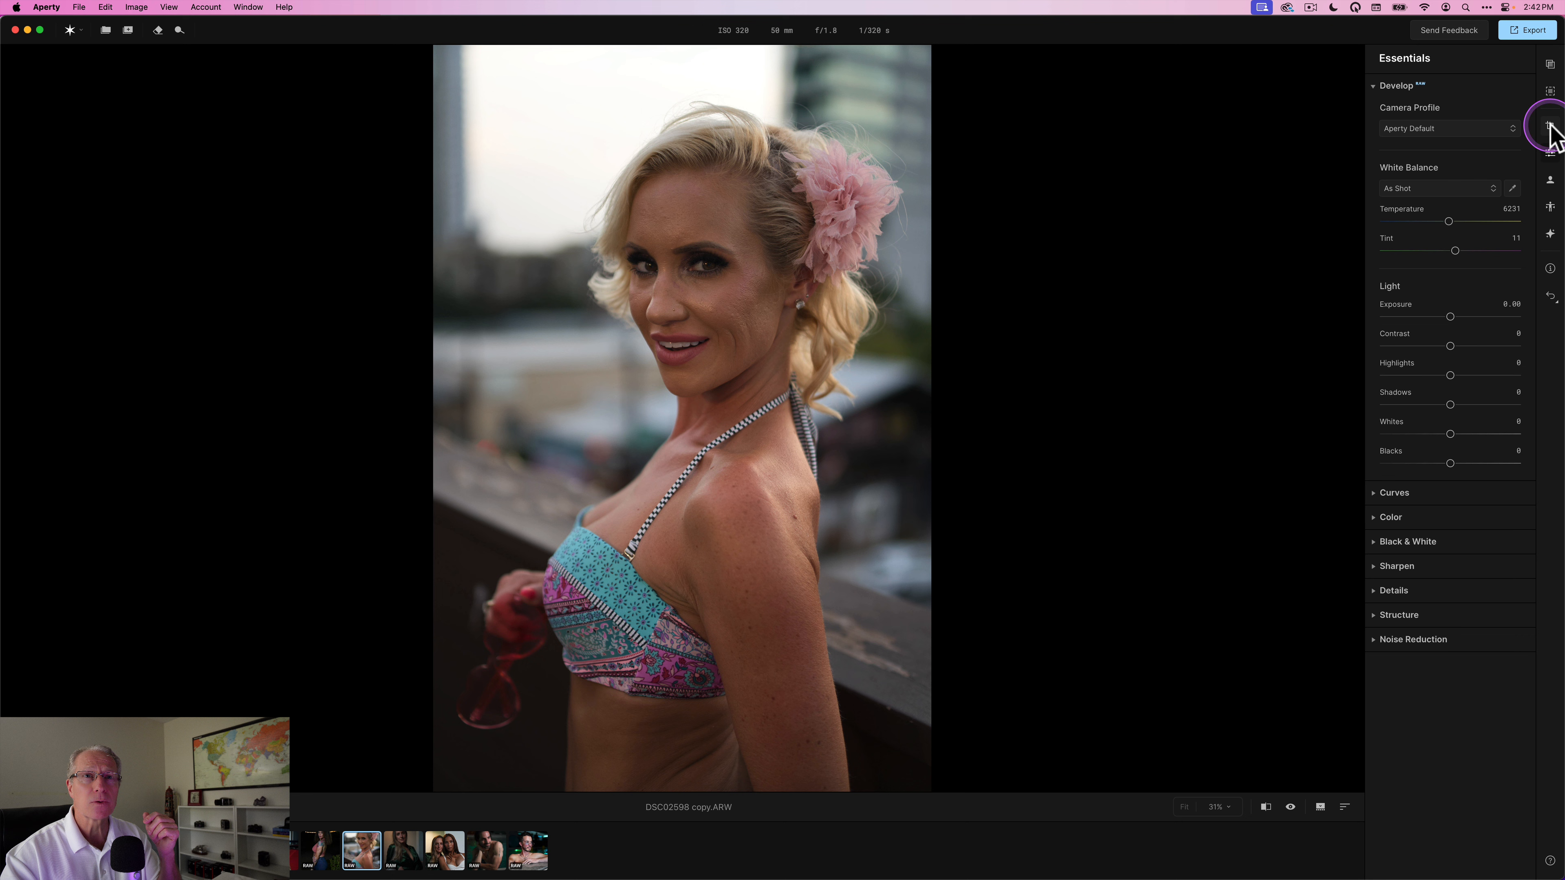
Examine the Crop and Optics settings of the Canvas tools.
left_click(1549, 126)
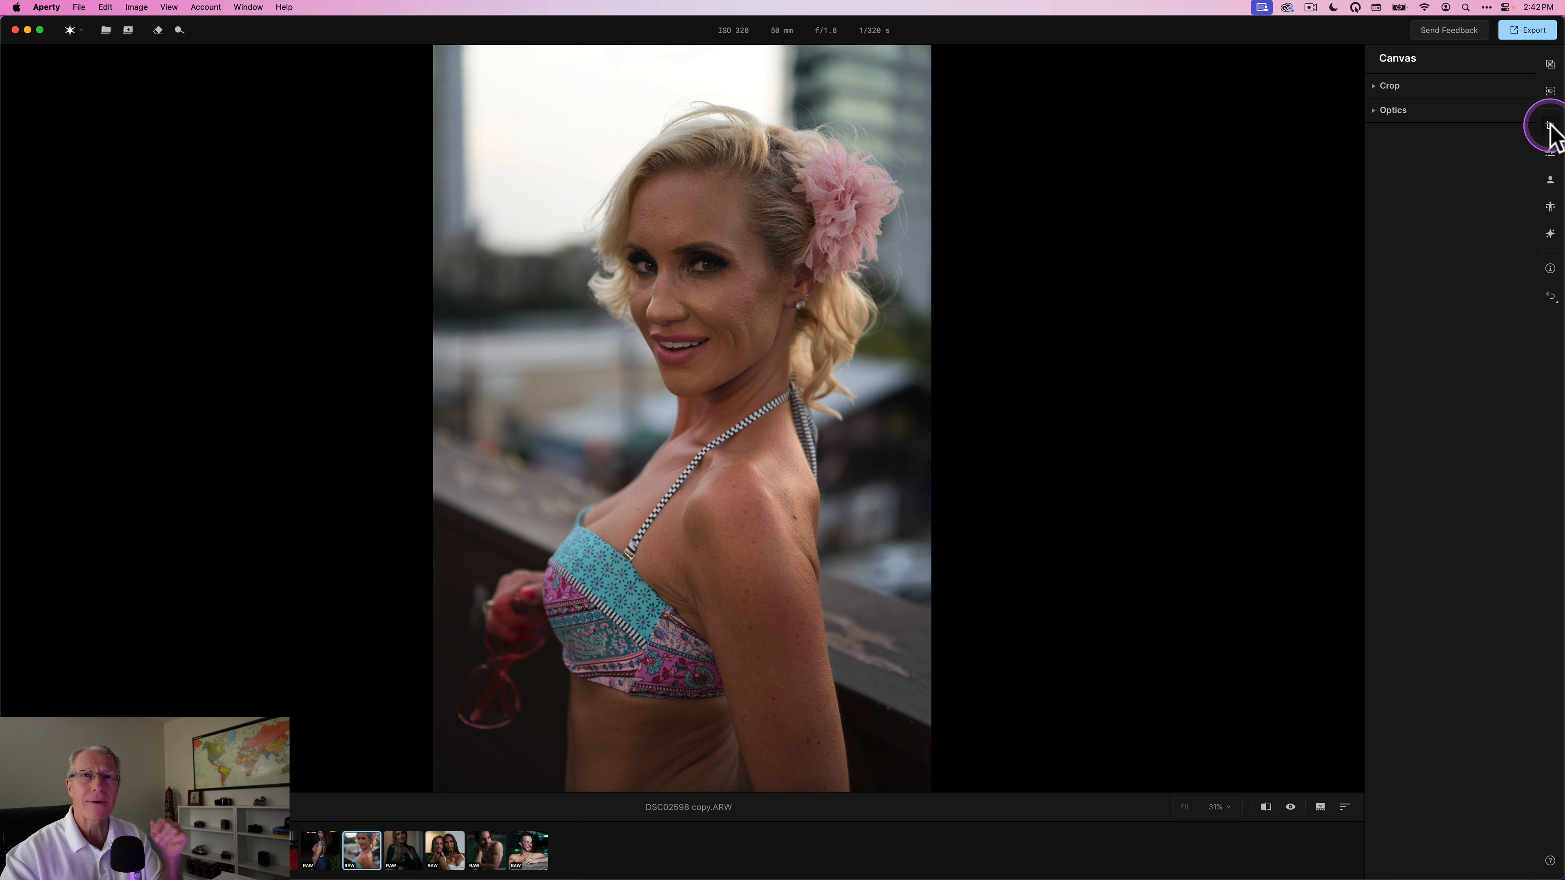
left_click(1380, 85)
left_click(1371, 210)
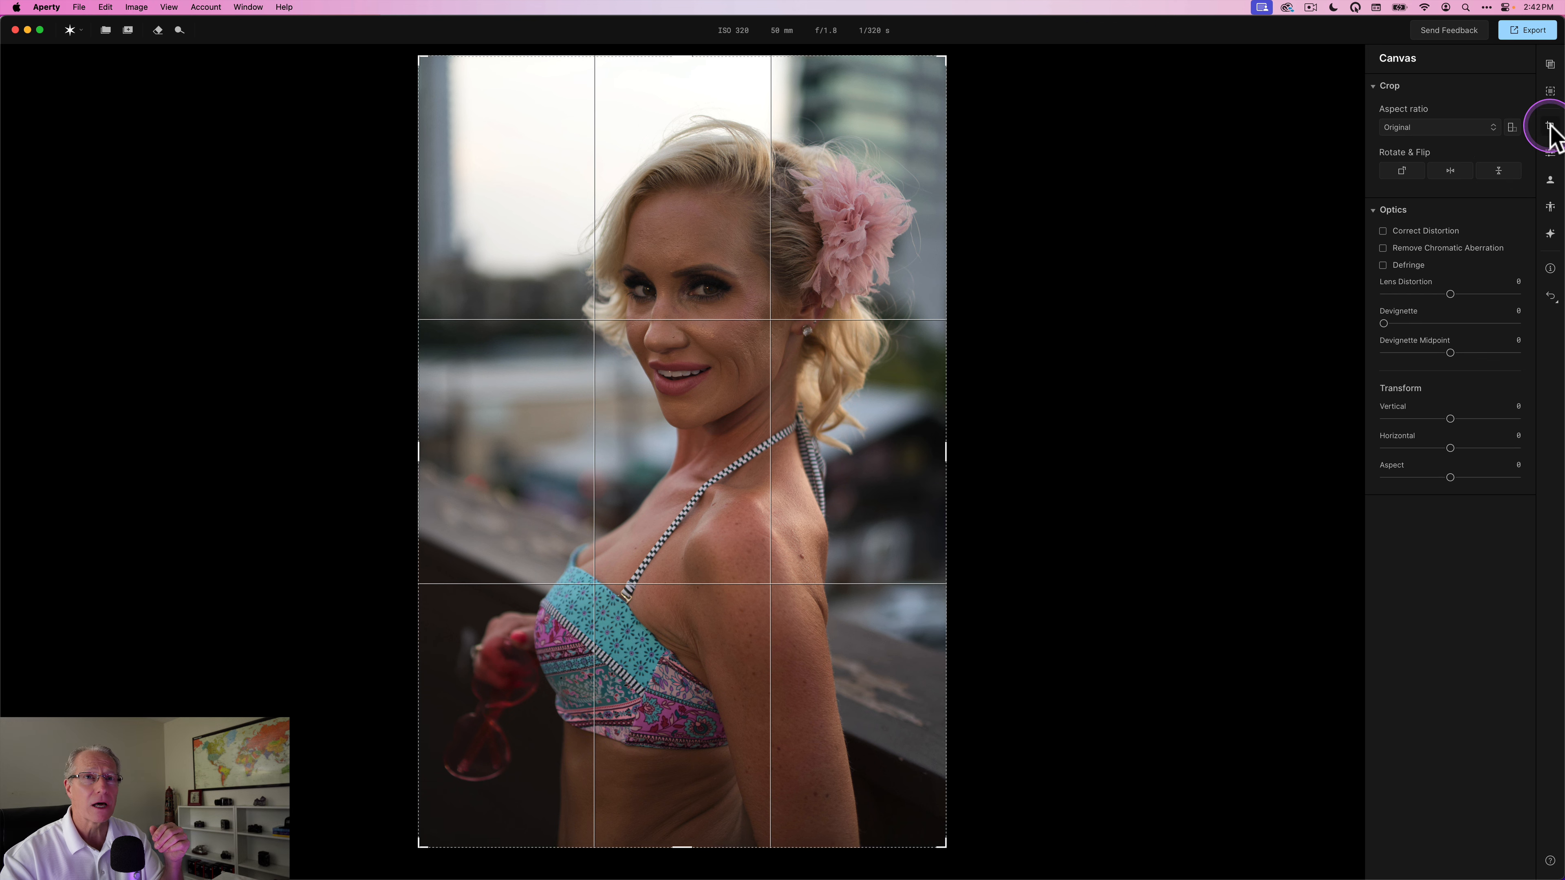
left_click(1550, 154)
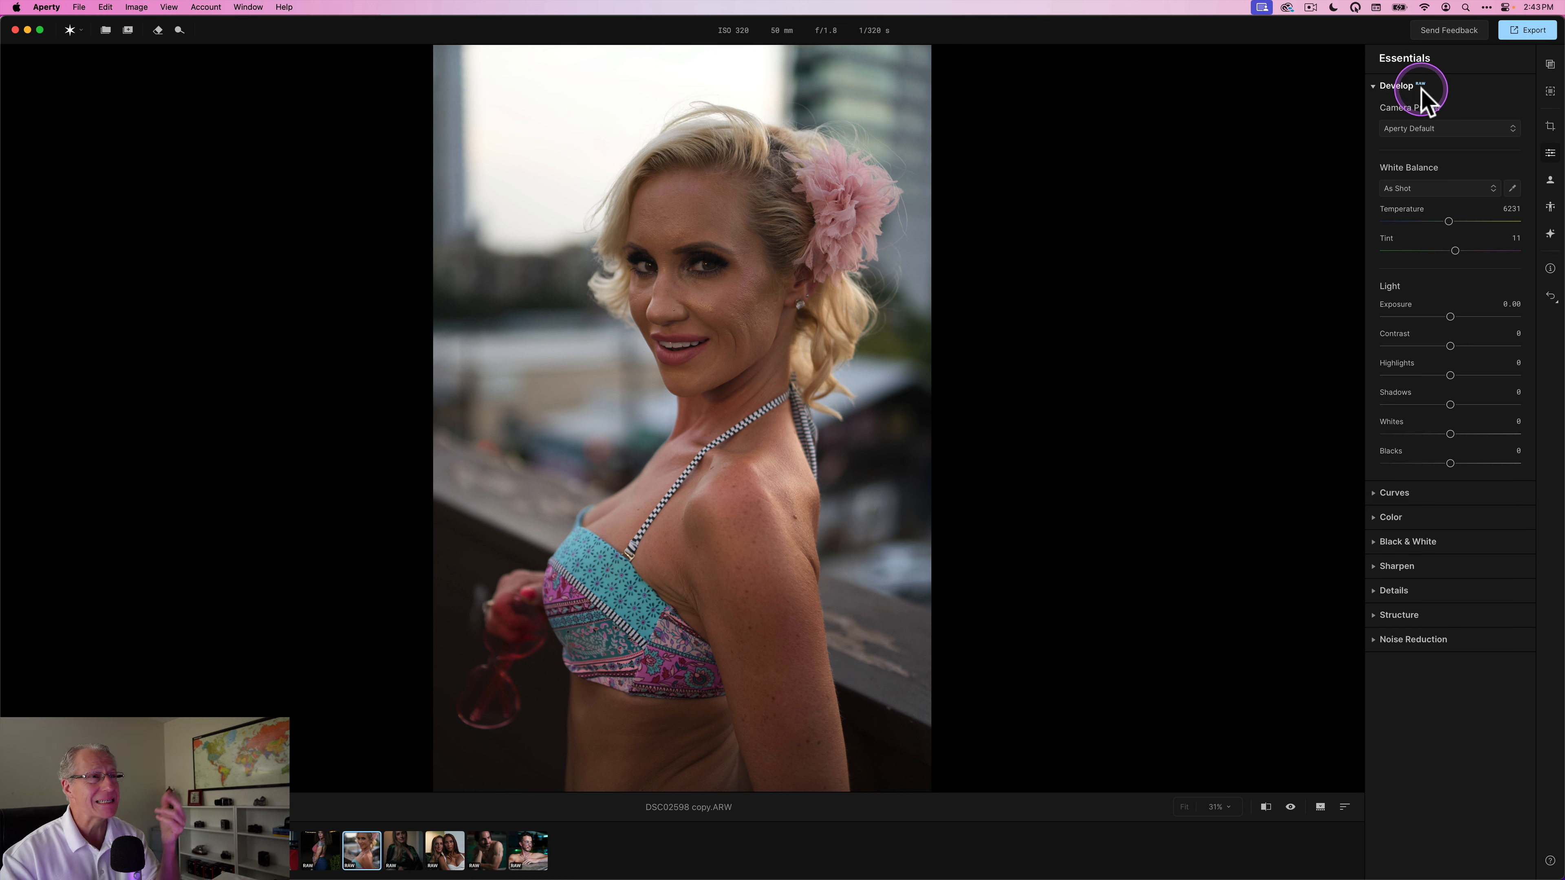
Check the available camera profiles and white balance presets without choosing a different one.
left_click(1414, 127)
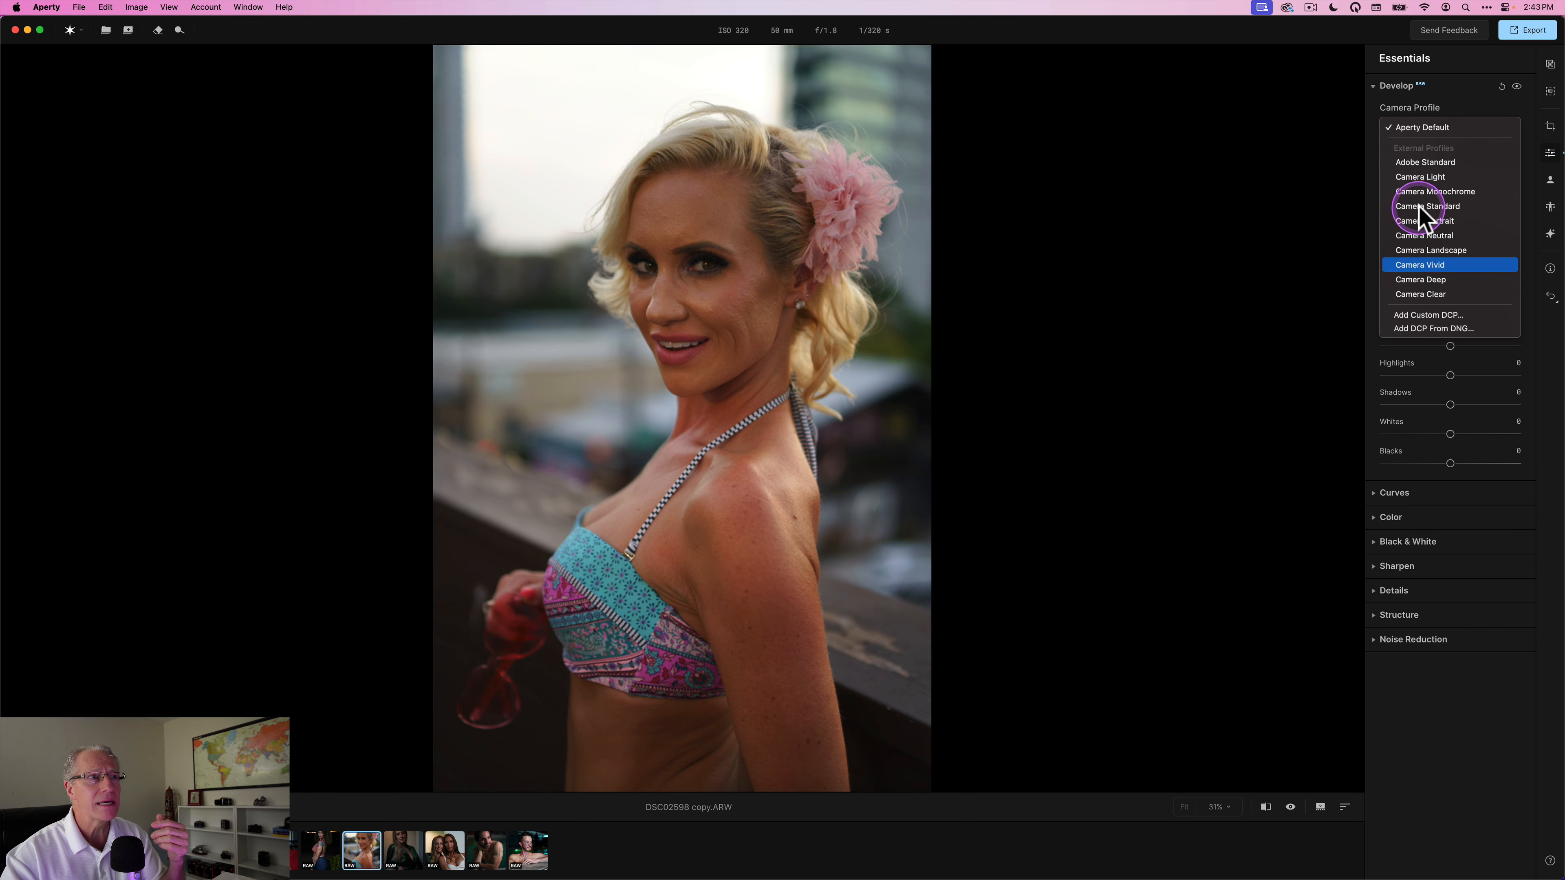
left_click(1353, 209)
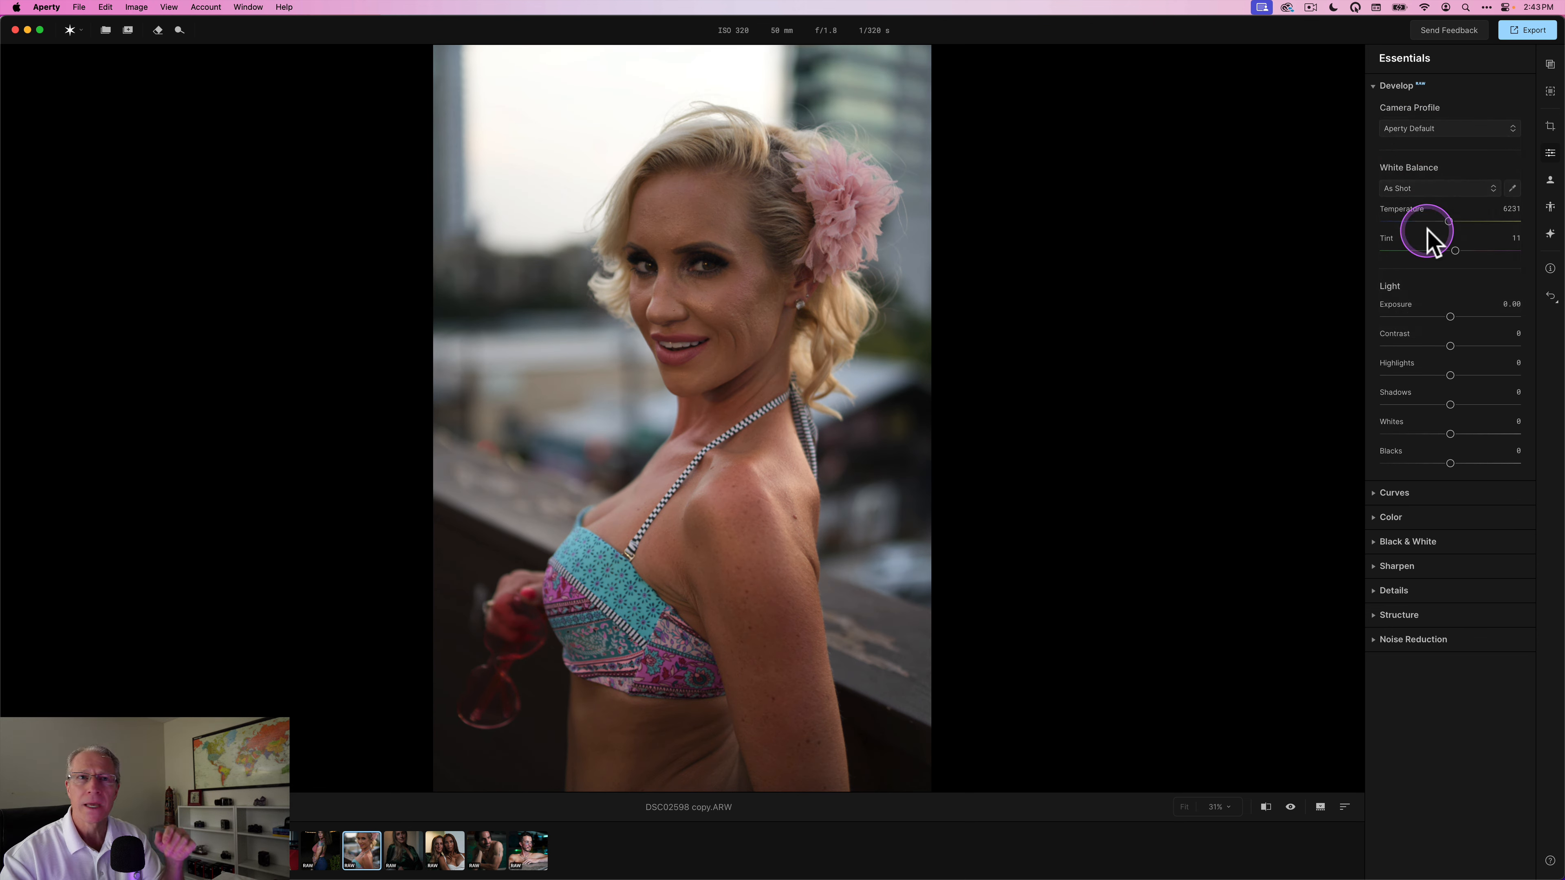
left_click(1417, 188)
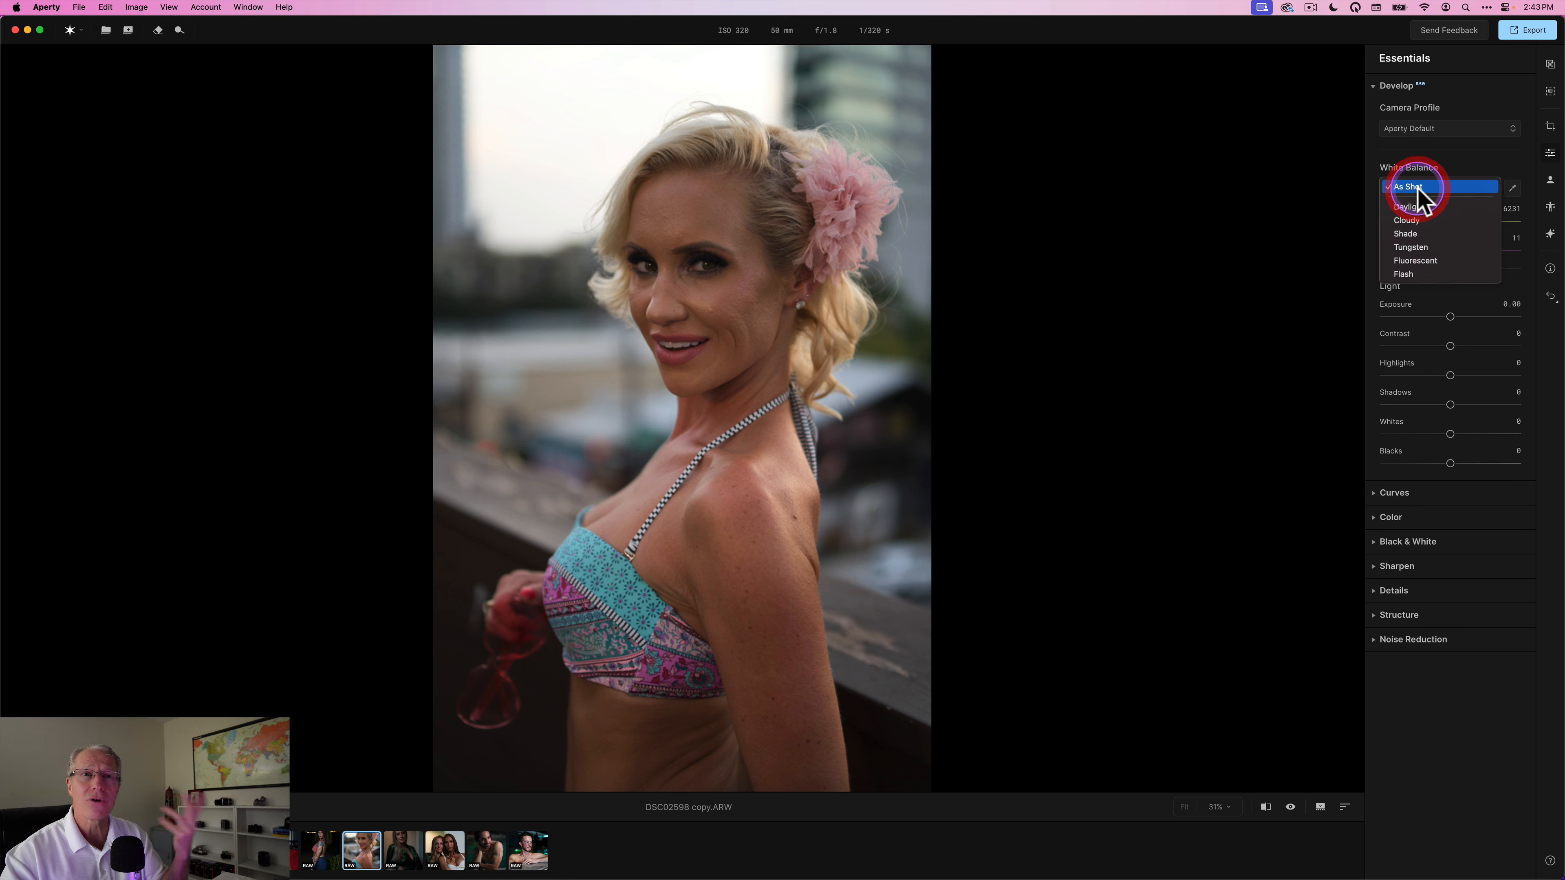
left_click(1325, 229)
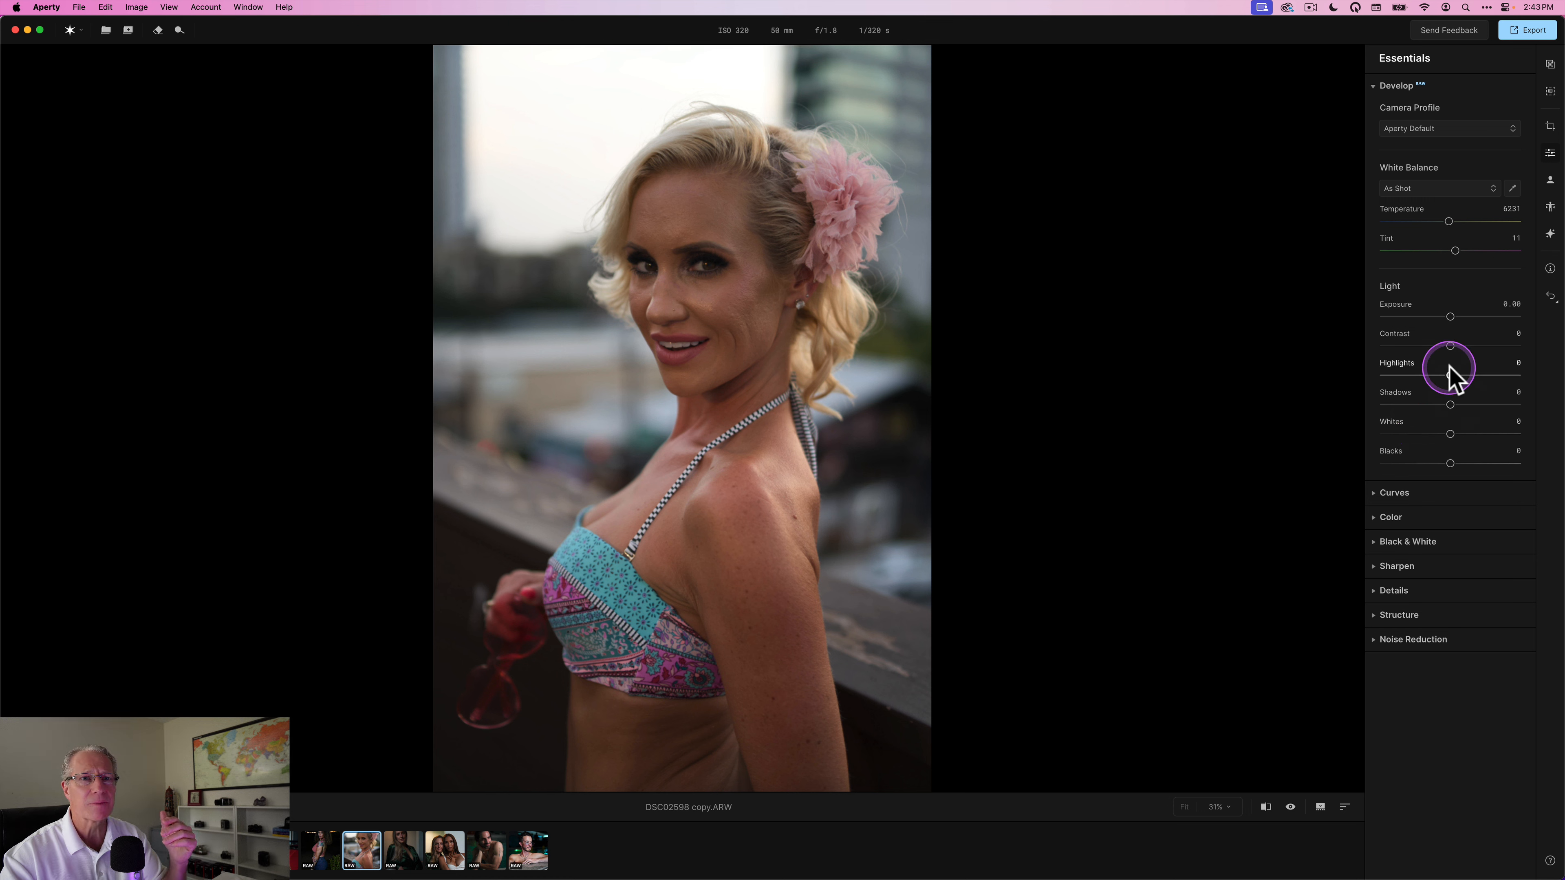
Adjust the photo's light with Contrast 26, Highlights -39 and Shadows 27.
left_click_drag(1449, 375, 1468, 404)
left_click_drag(1449, 347, 1466, 346)
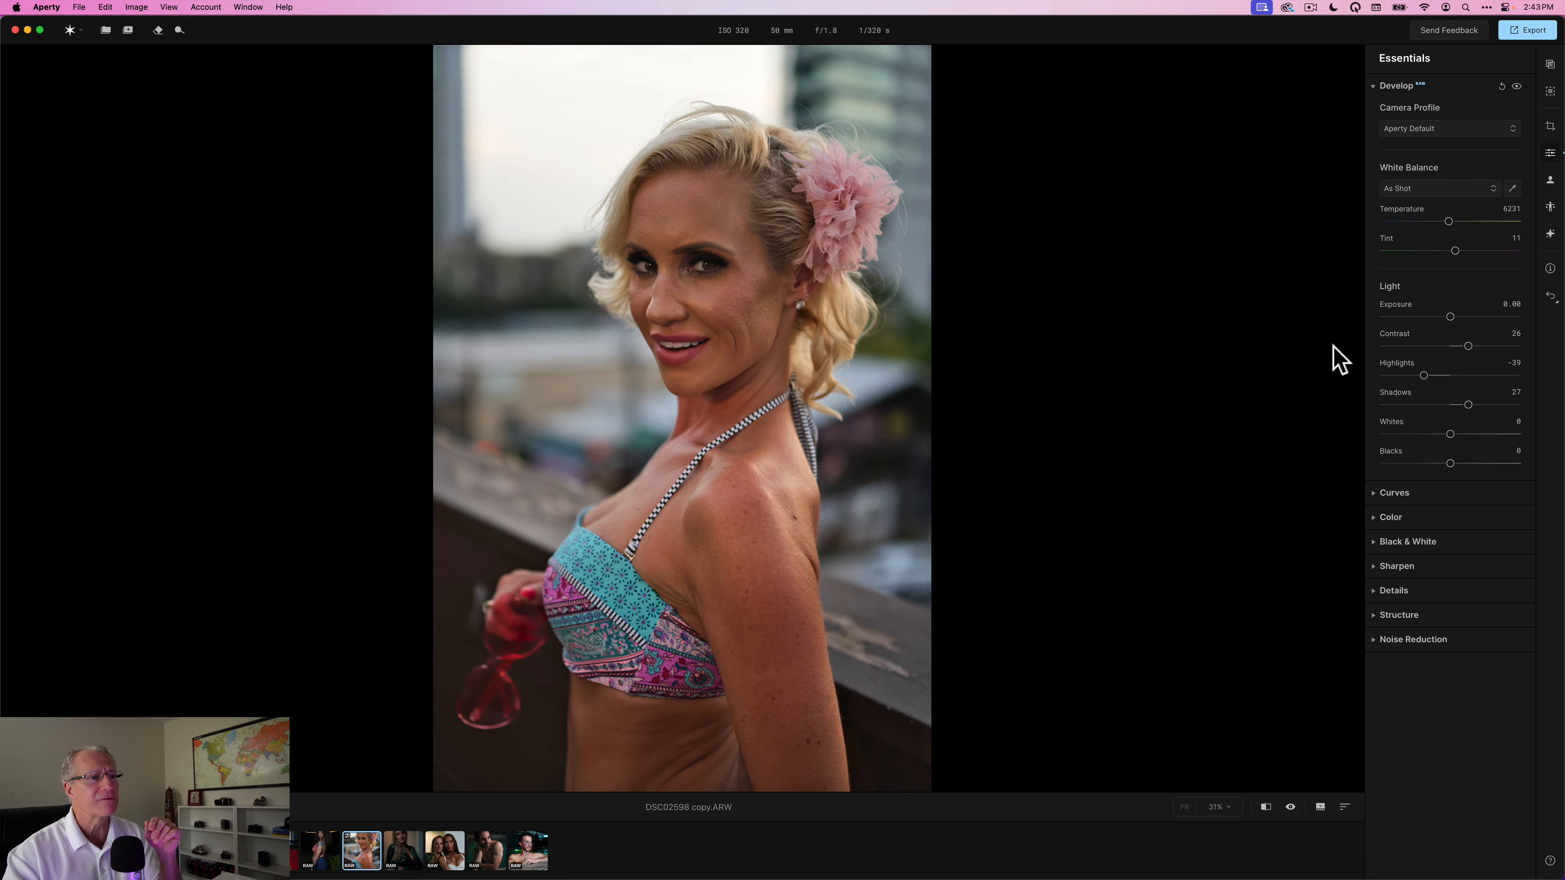
left_click(1431, 267)
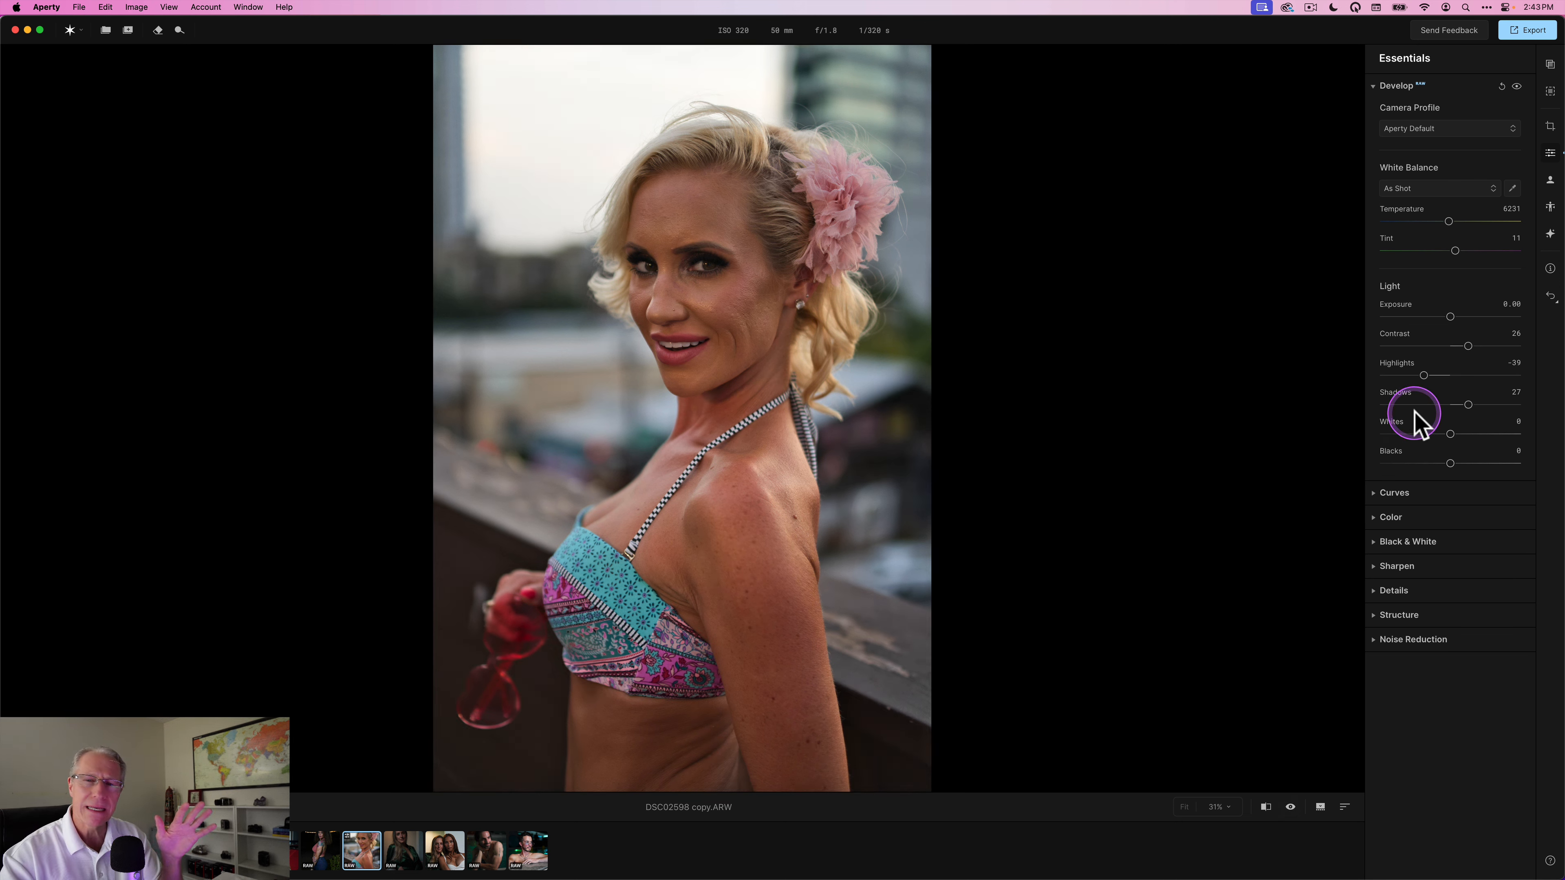
Look over the Curves and Color adjustments in Essentials.
left_click(1371, 86)
left_click(1372, 109)
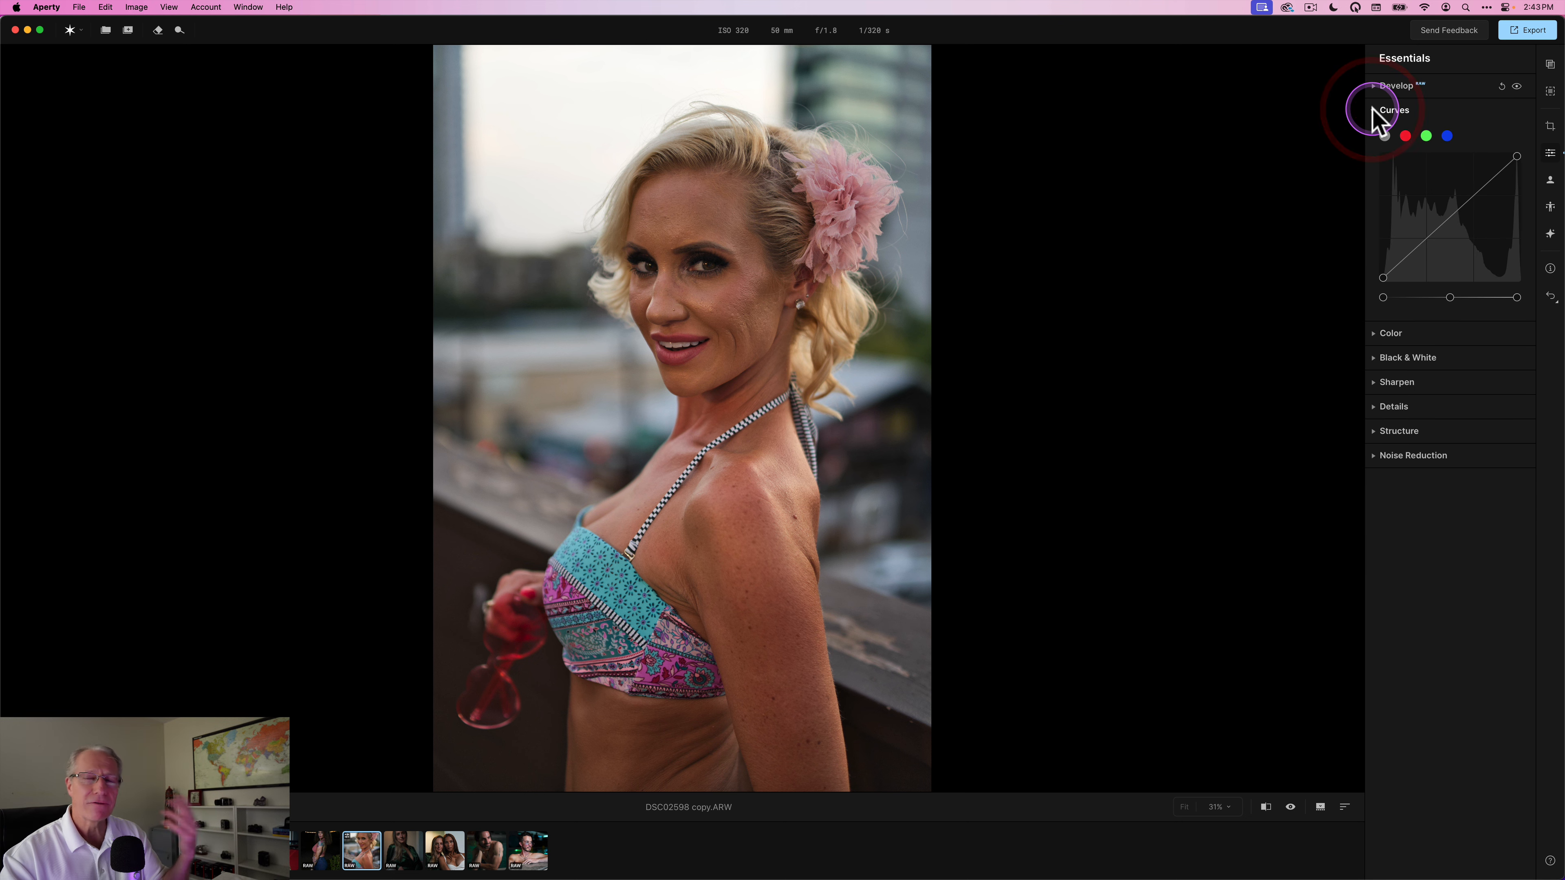
left_click(1372, 109)
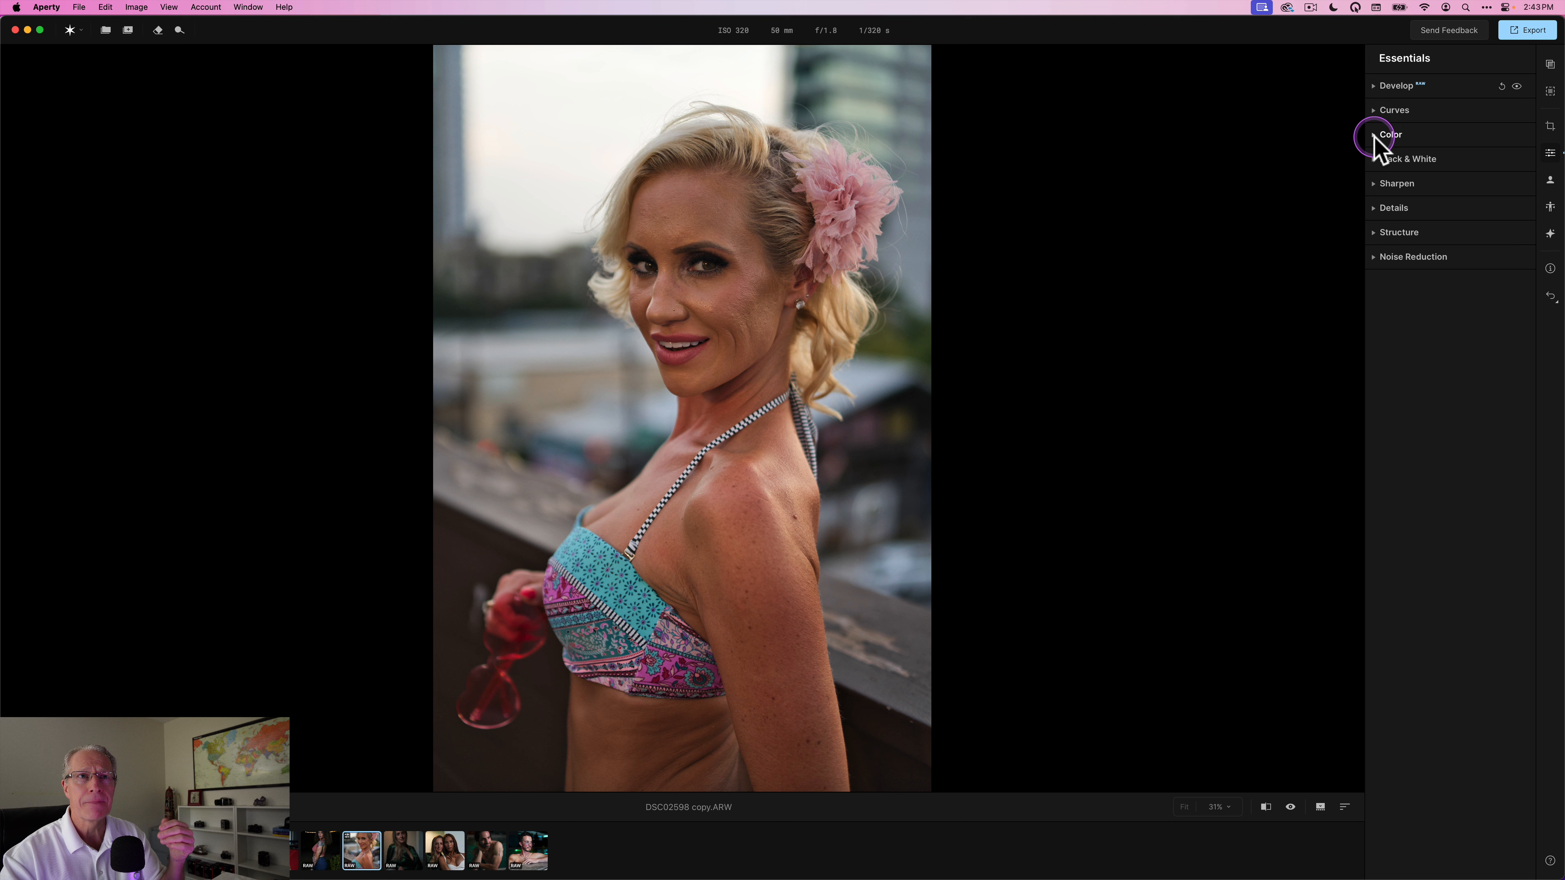
left_click(1374, 135)
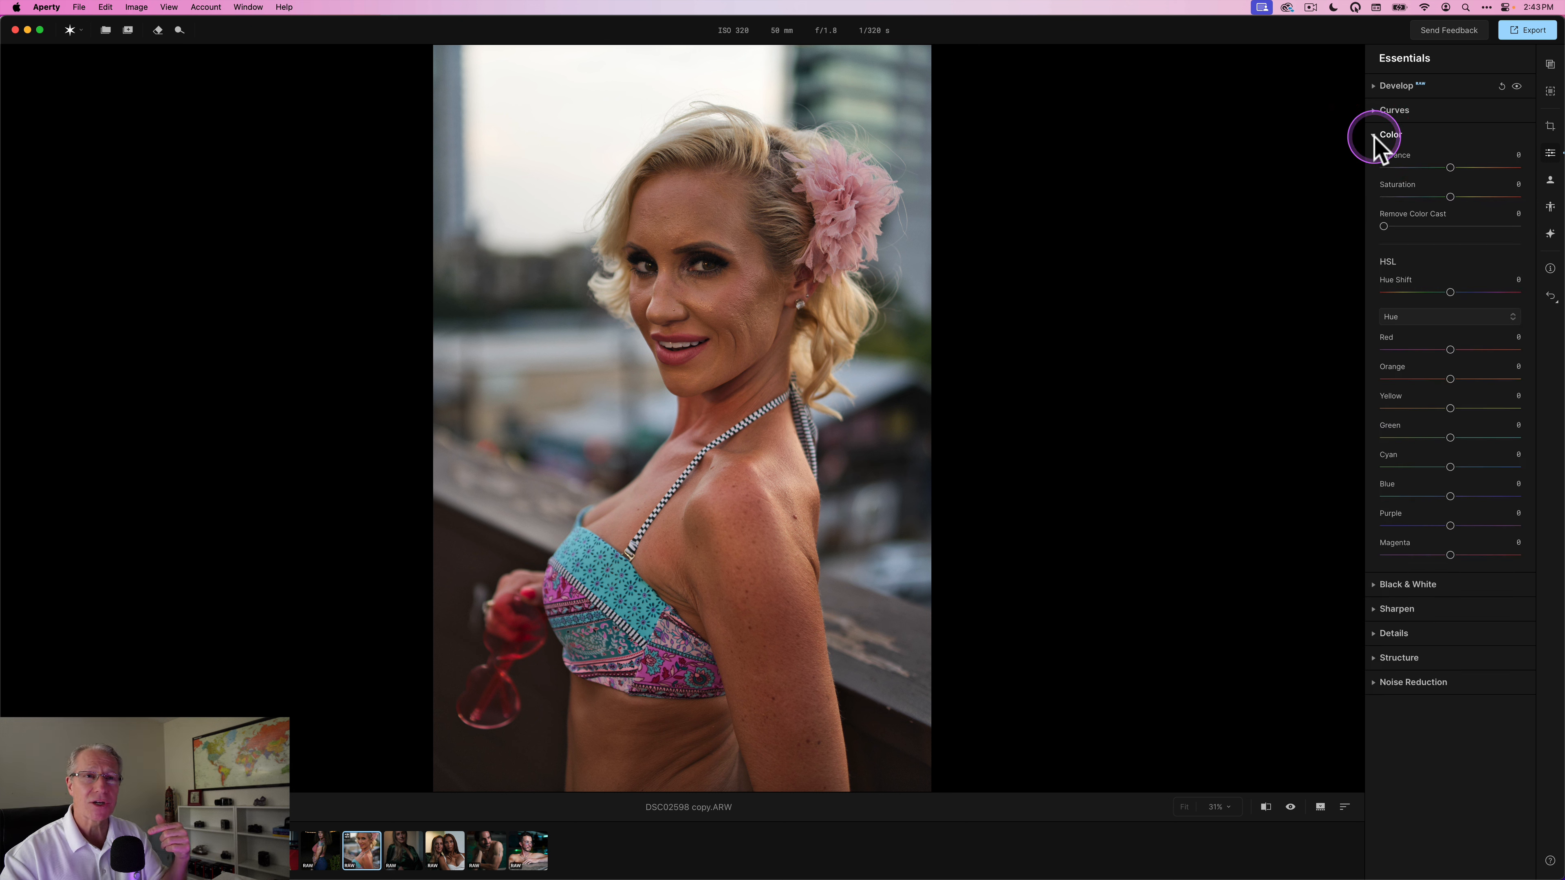
left_click(1374, 136)
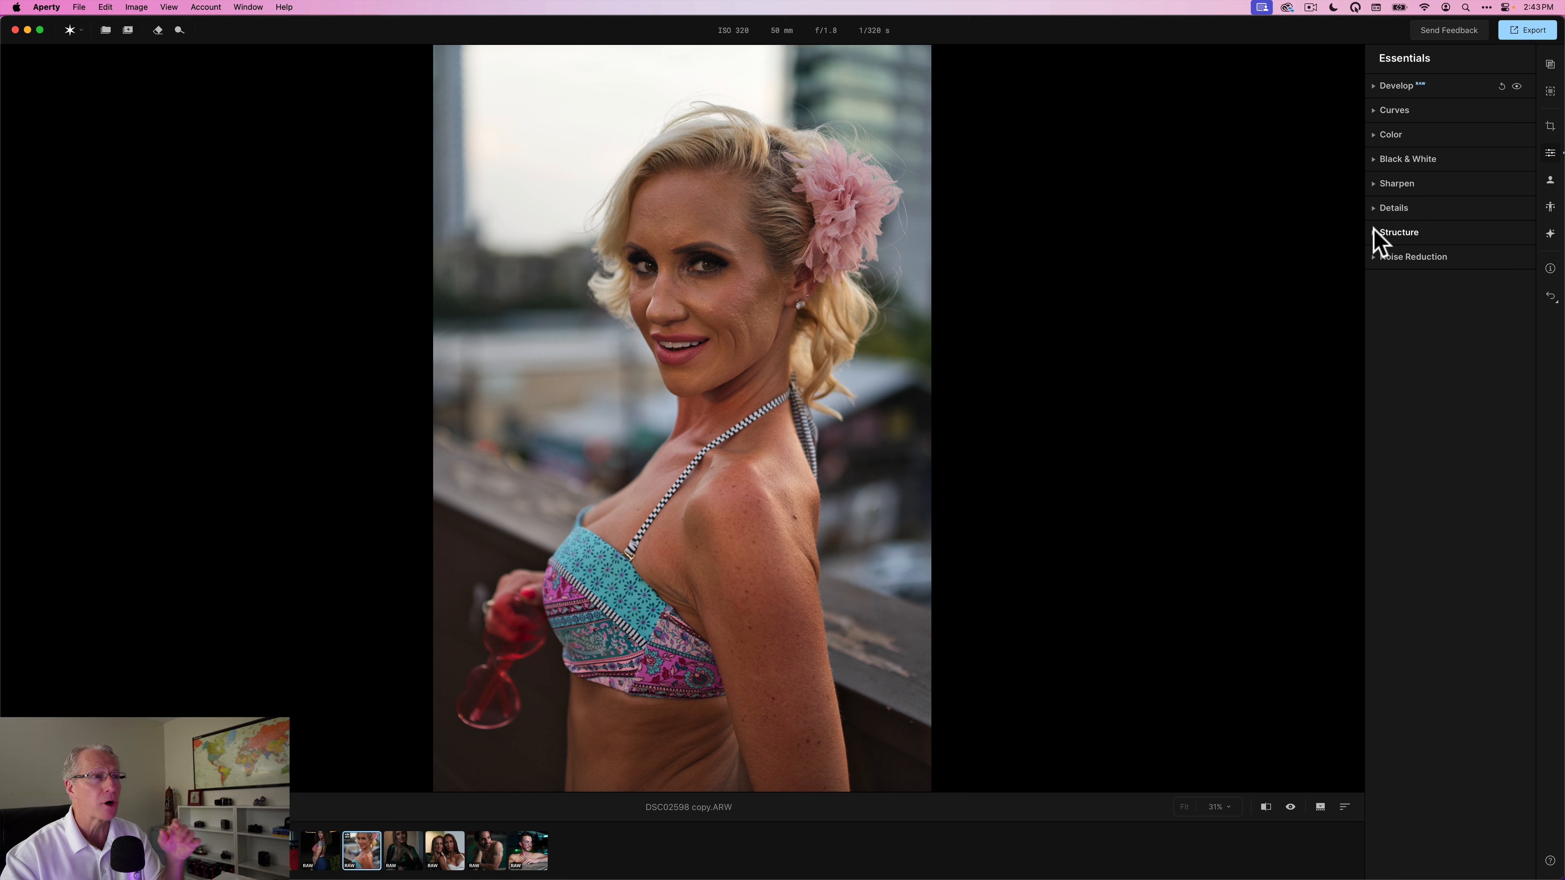
left_click(1340, 333)
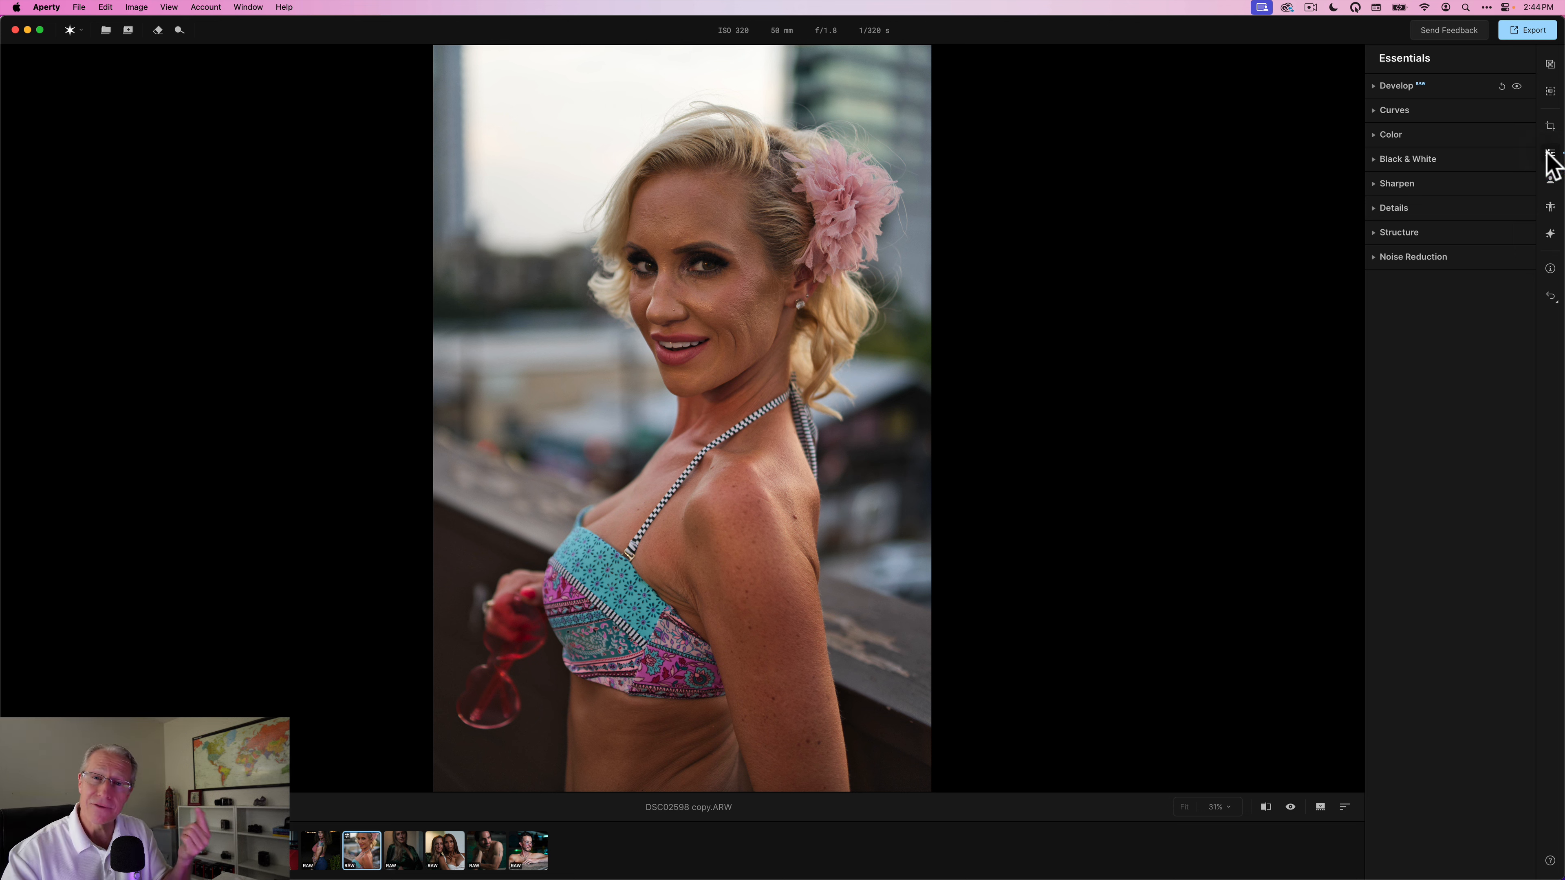
Retouch the woman's facial skin with Blemish Removal 38, Skin Smoothing 25, Face Brighten 10 and Shine Removal 39.
left_click(1550, 181)
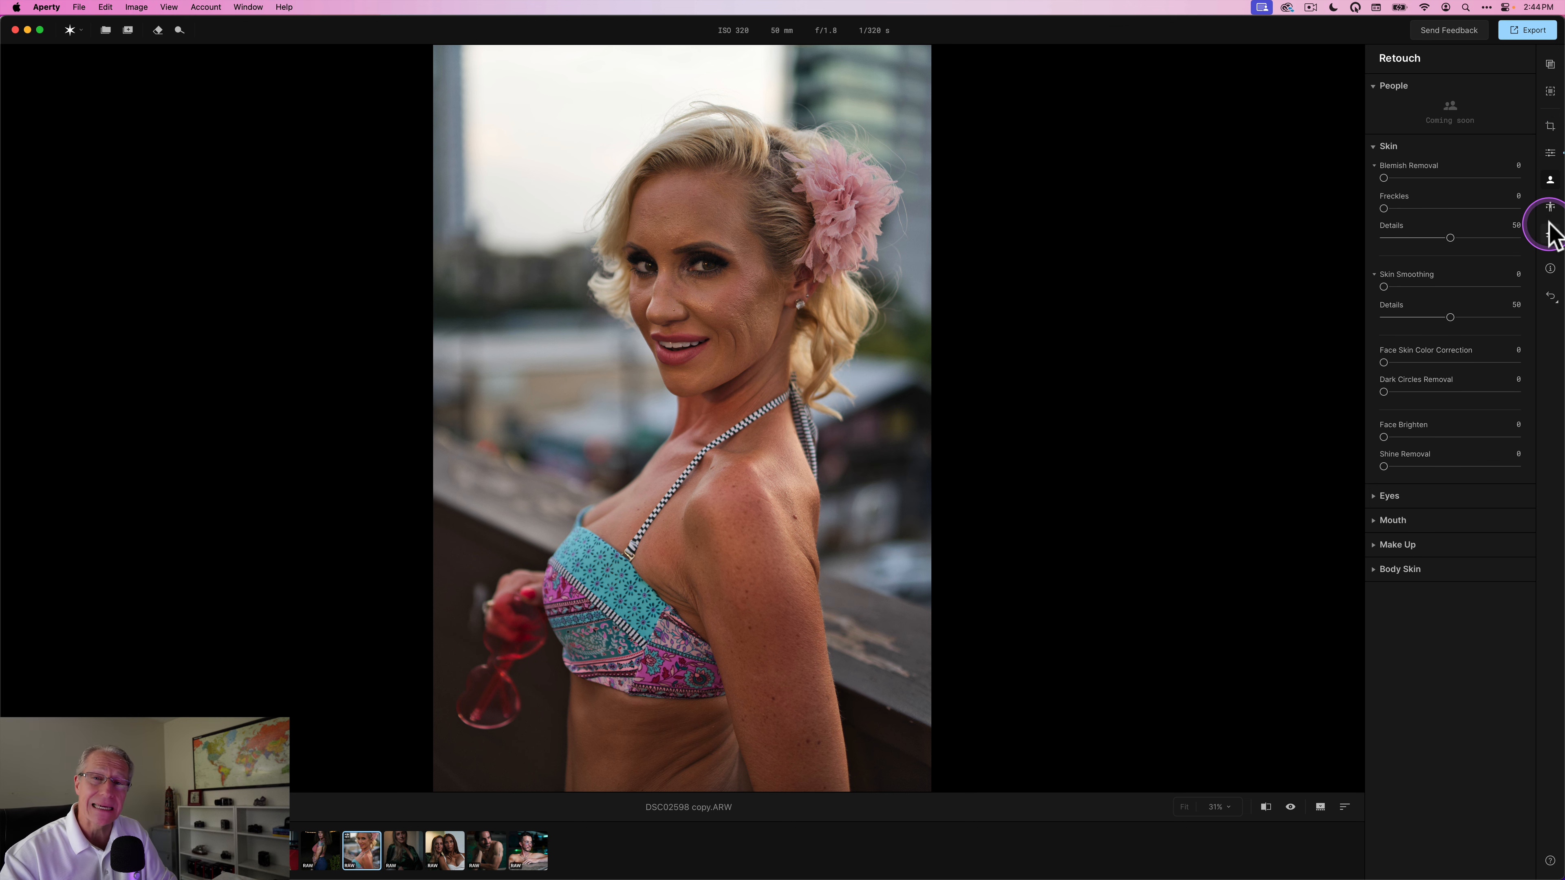
left_click(702, 304)
left_click_drag(702, 304, 692, 370)
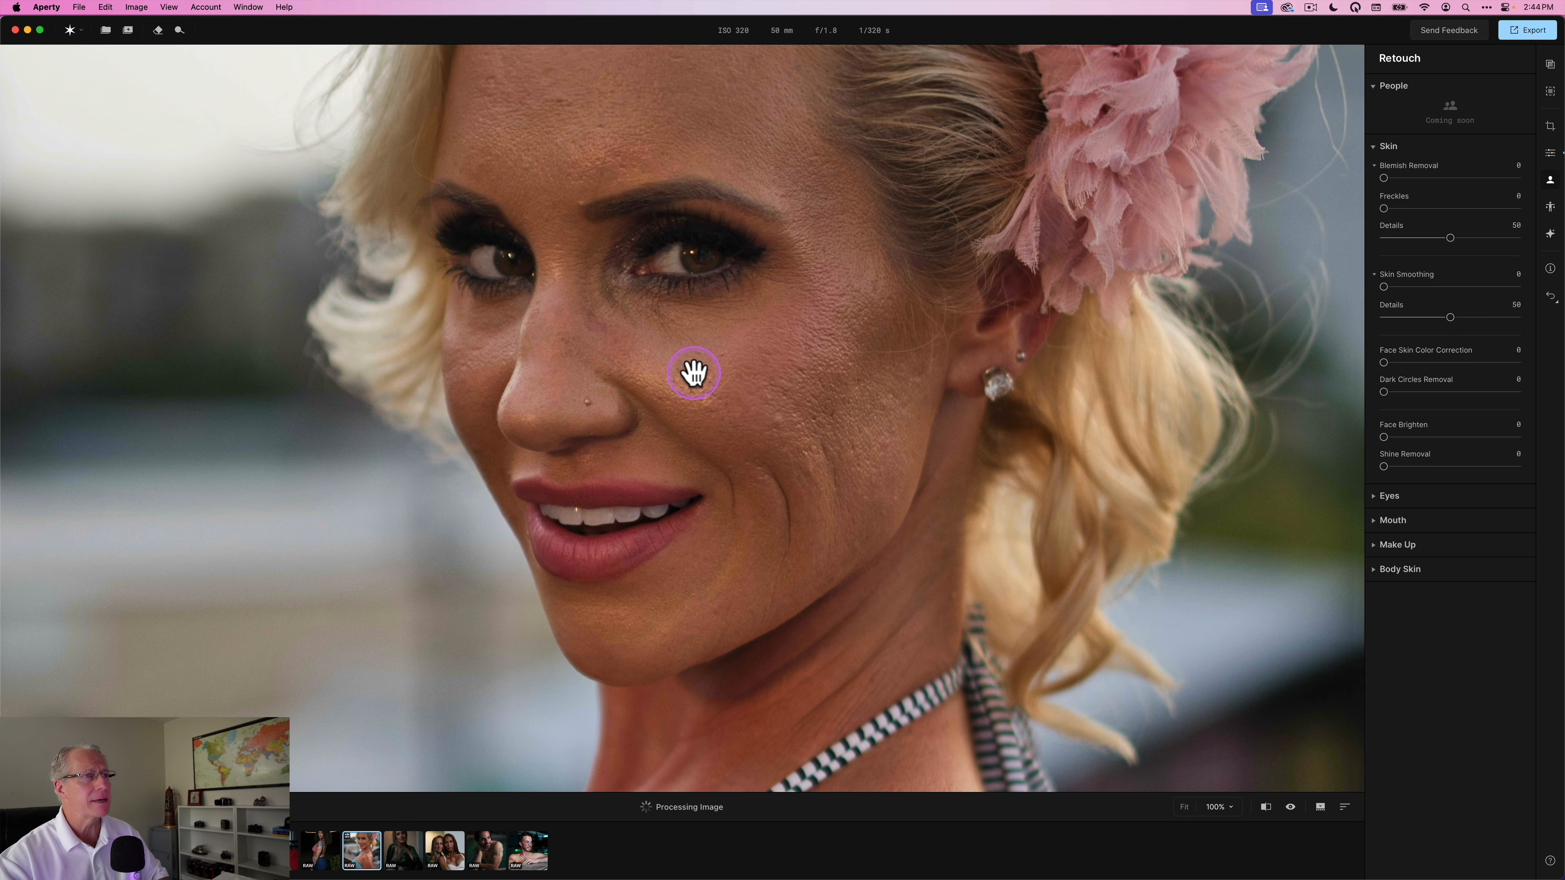
scroll(692, 370, "down", 5)
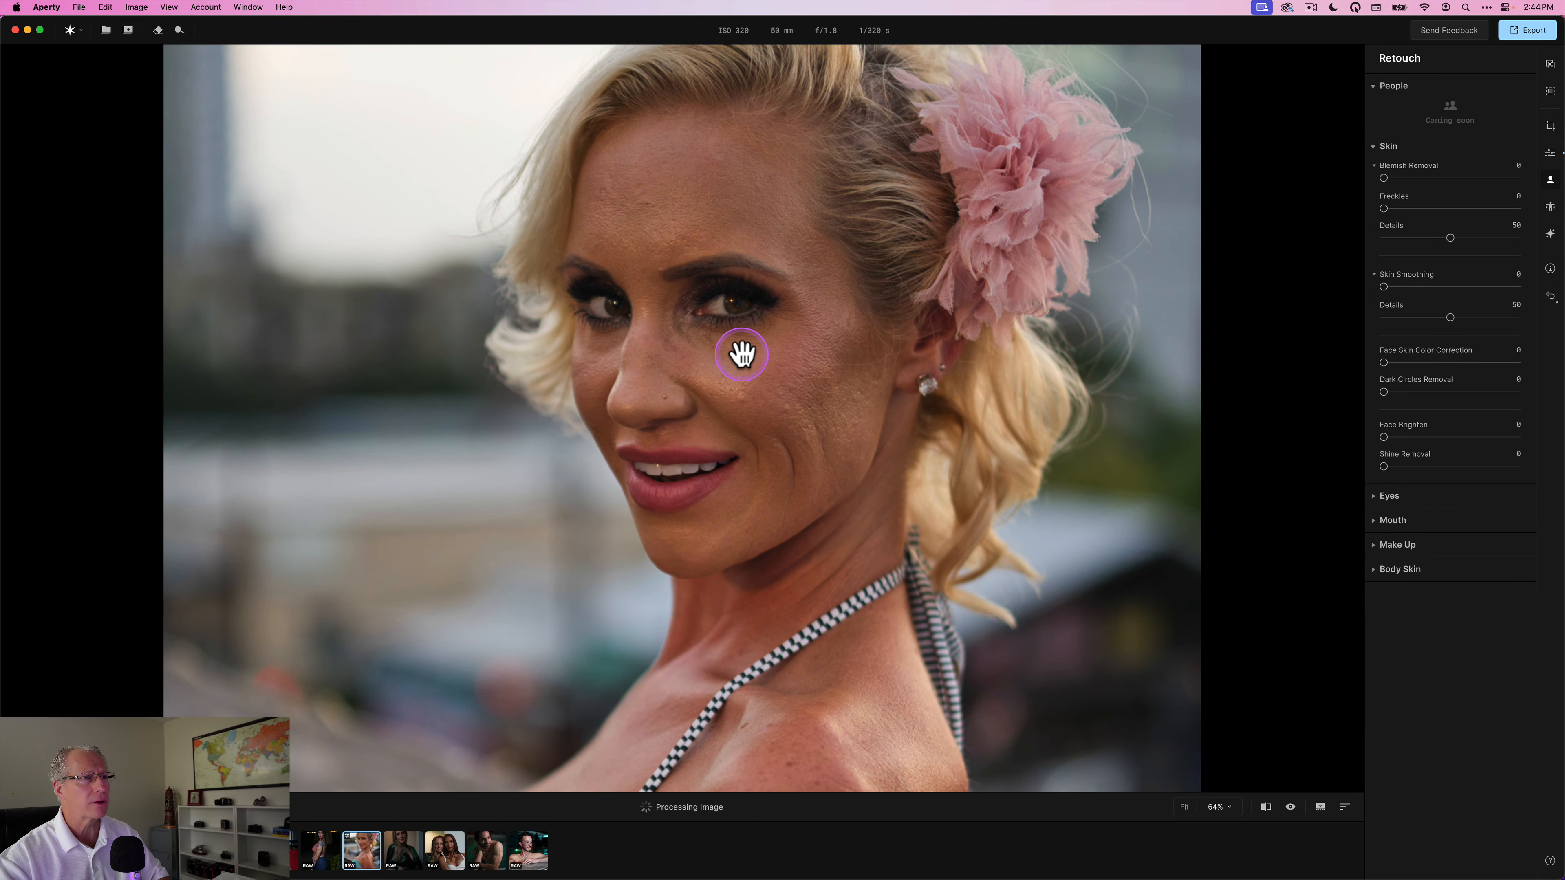
left_click_drag(740, 350, 694, 425)
left_click(693, 425)
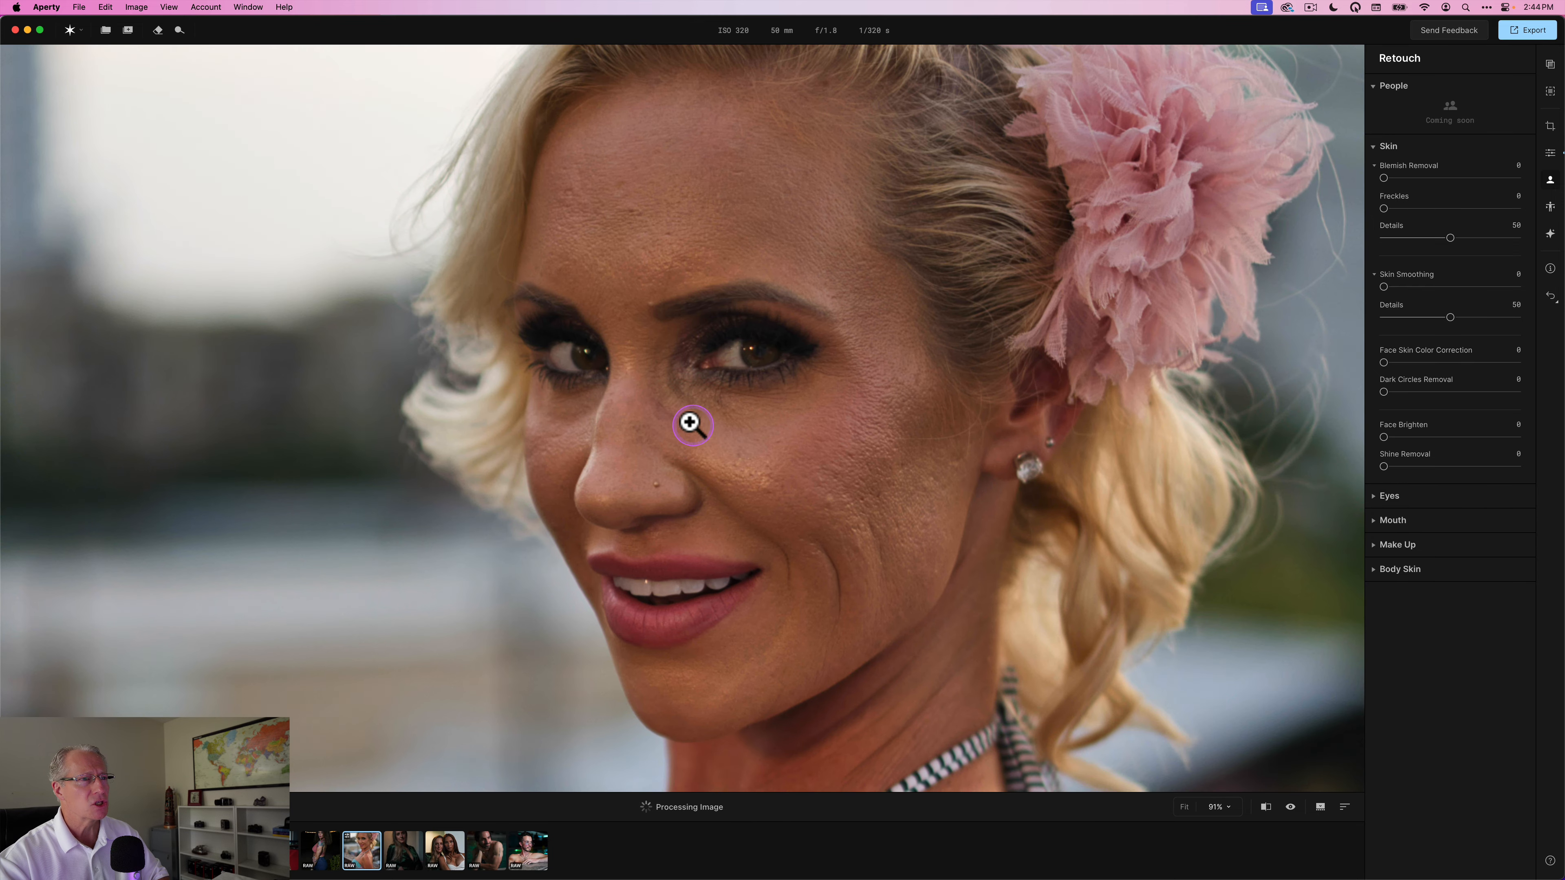
left_click(693, 426)
left_click(704, 339)
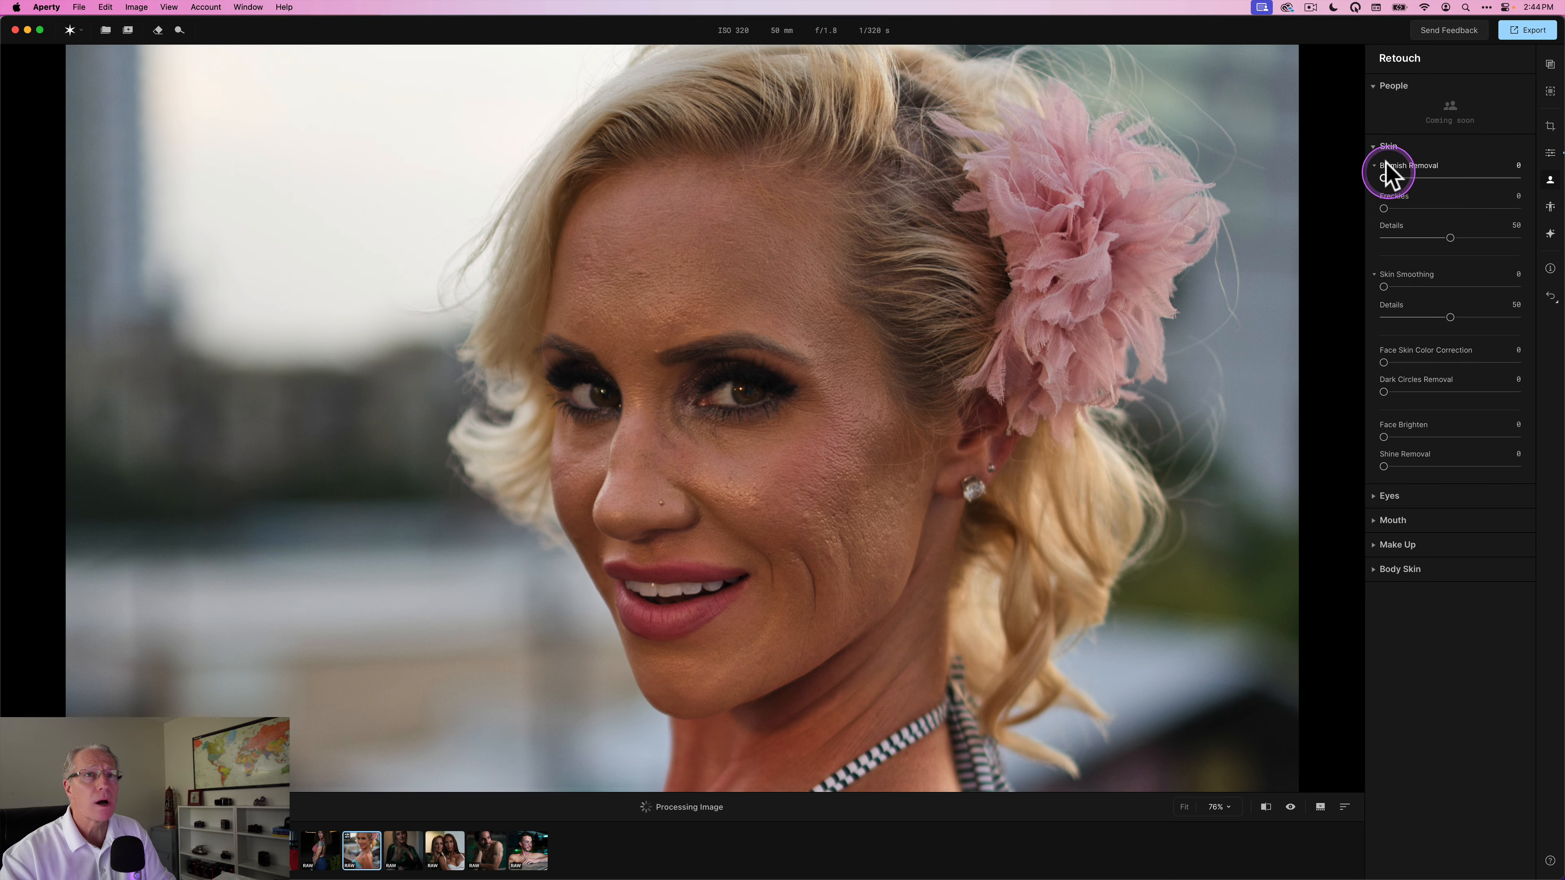
left_click_drag(1411, 172, 1433, 178)
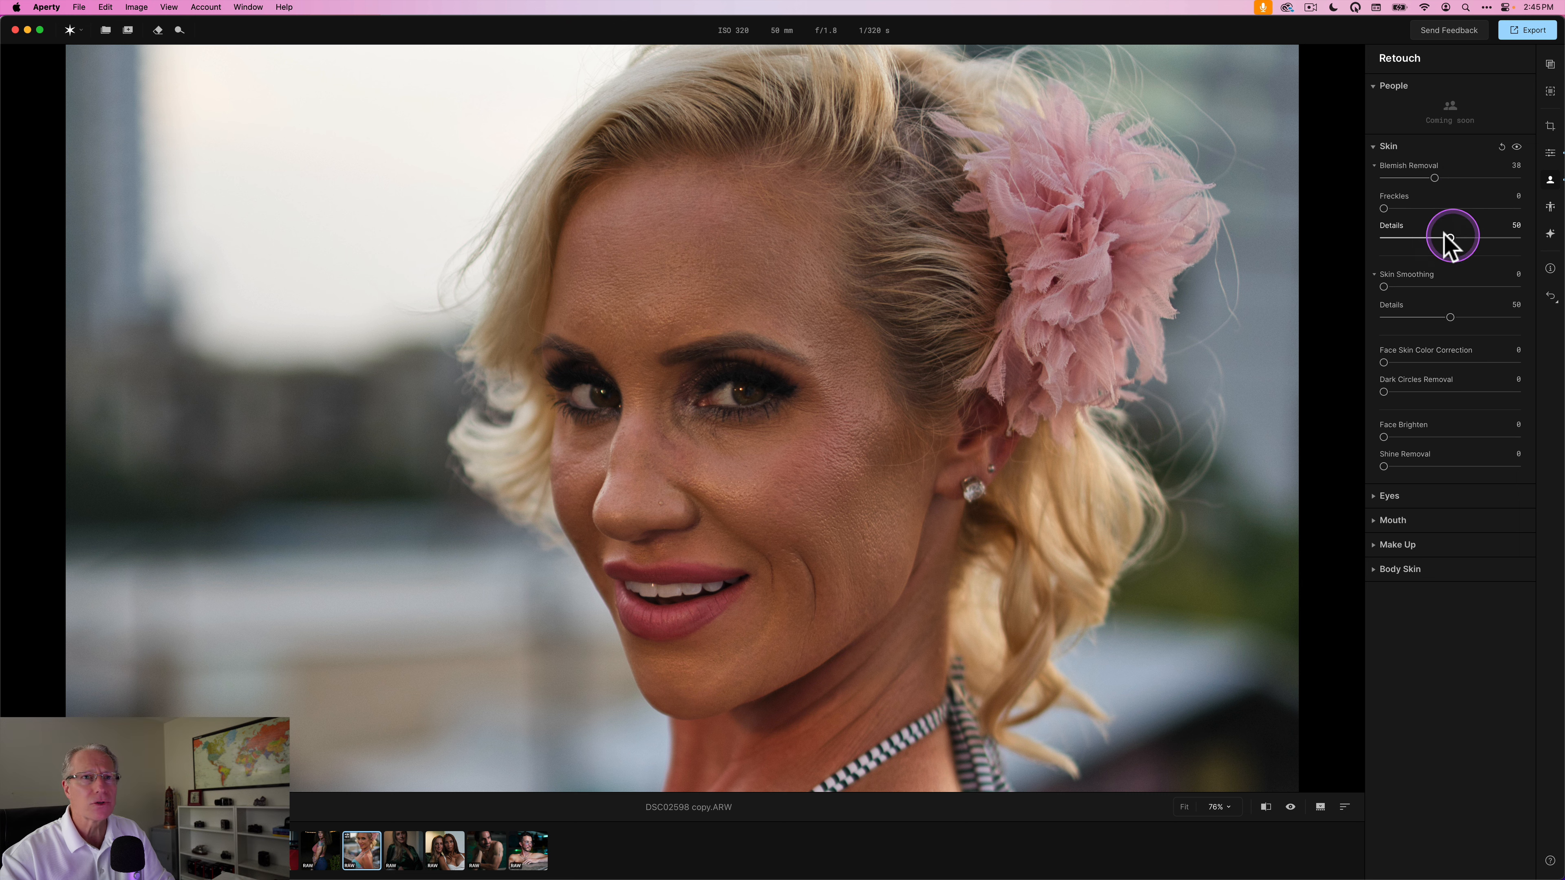
left_click_drag(1383, 287, 1418, 287)
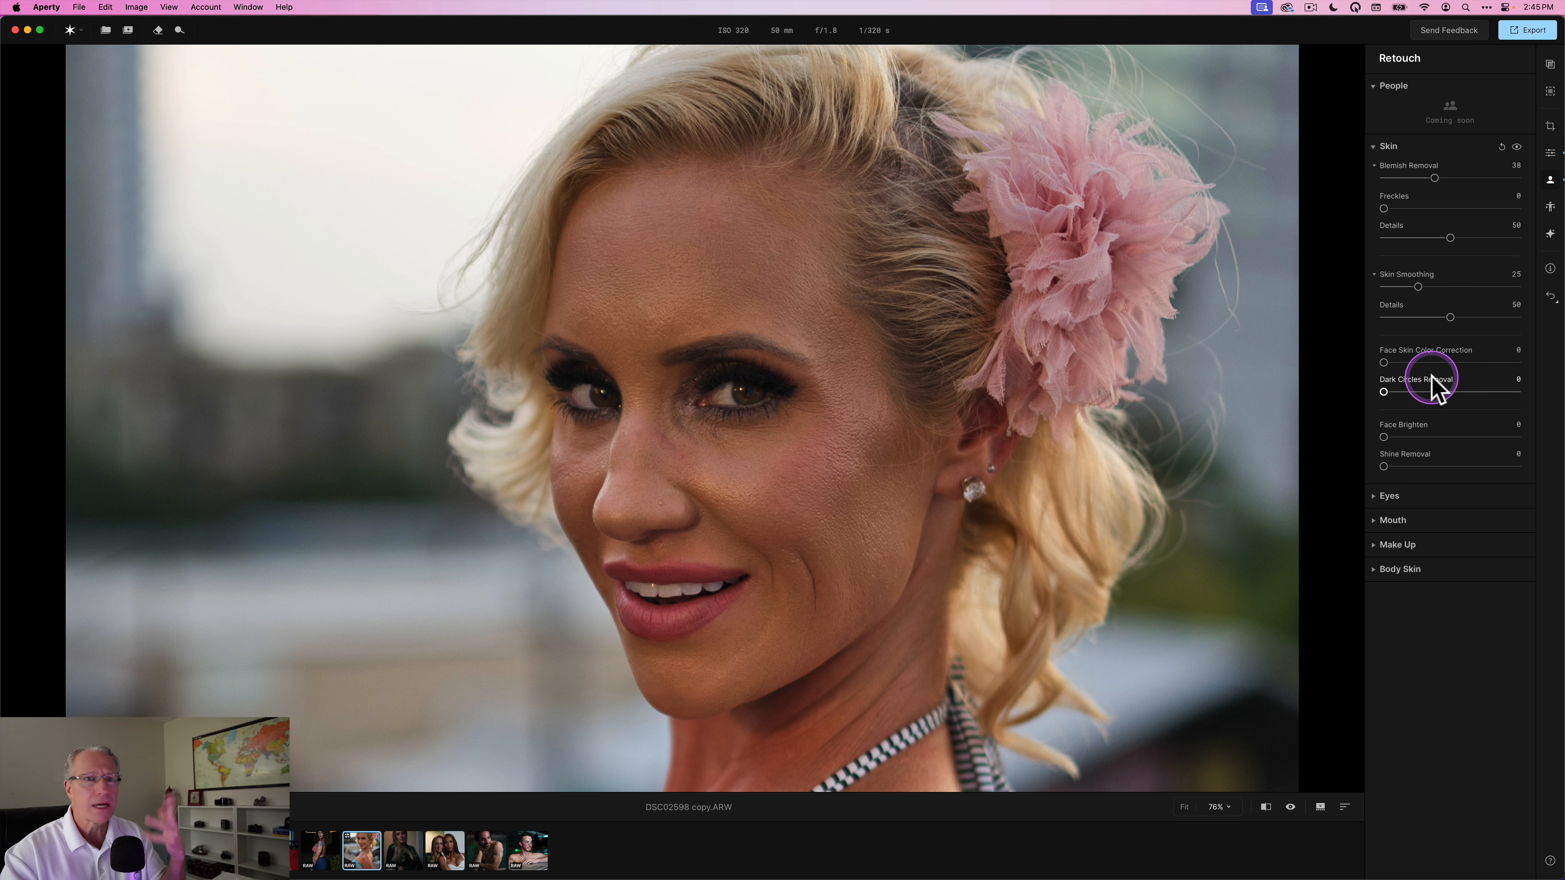
left_click_drag(1385, 437, 1437, 467)
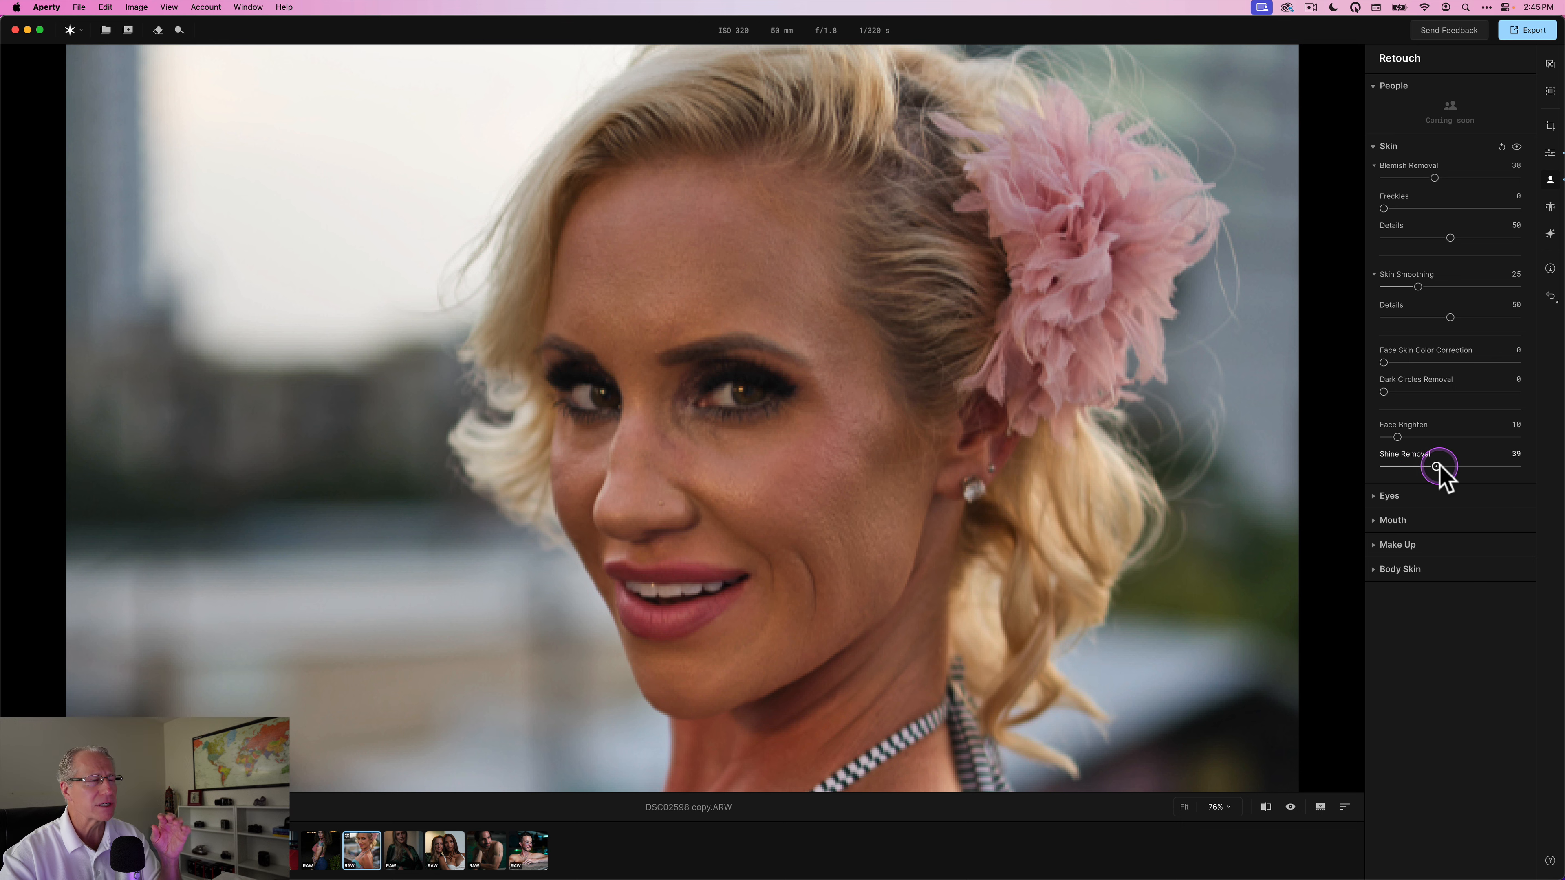
Brighten the woman's eyes in Retouch with Eye Whitening 37 and Eye Enhancement 14.
left_click(1338, 465)
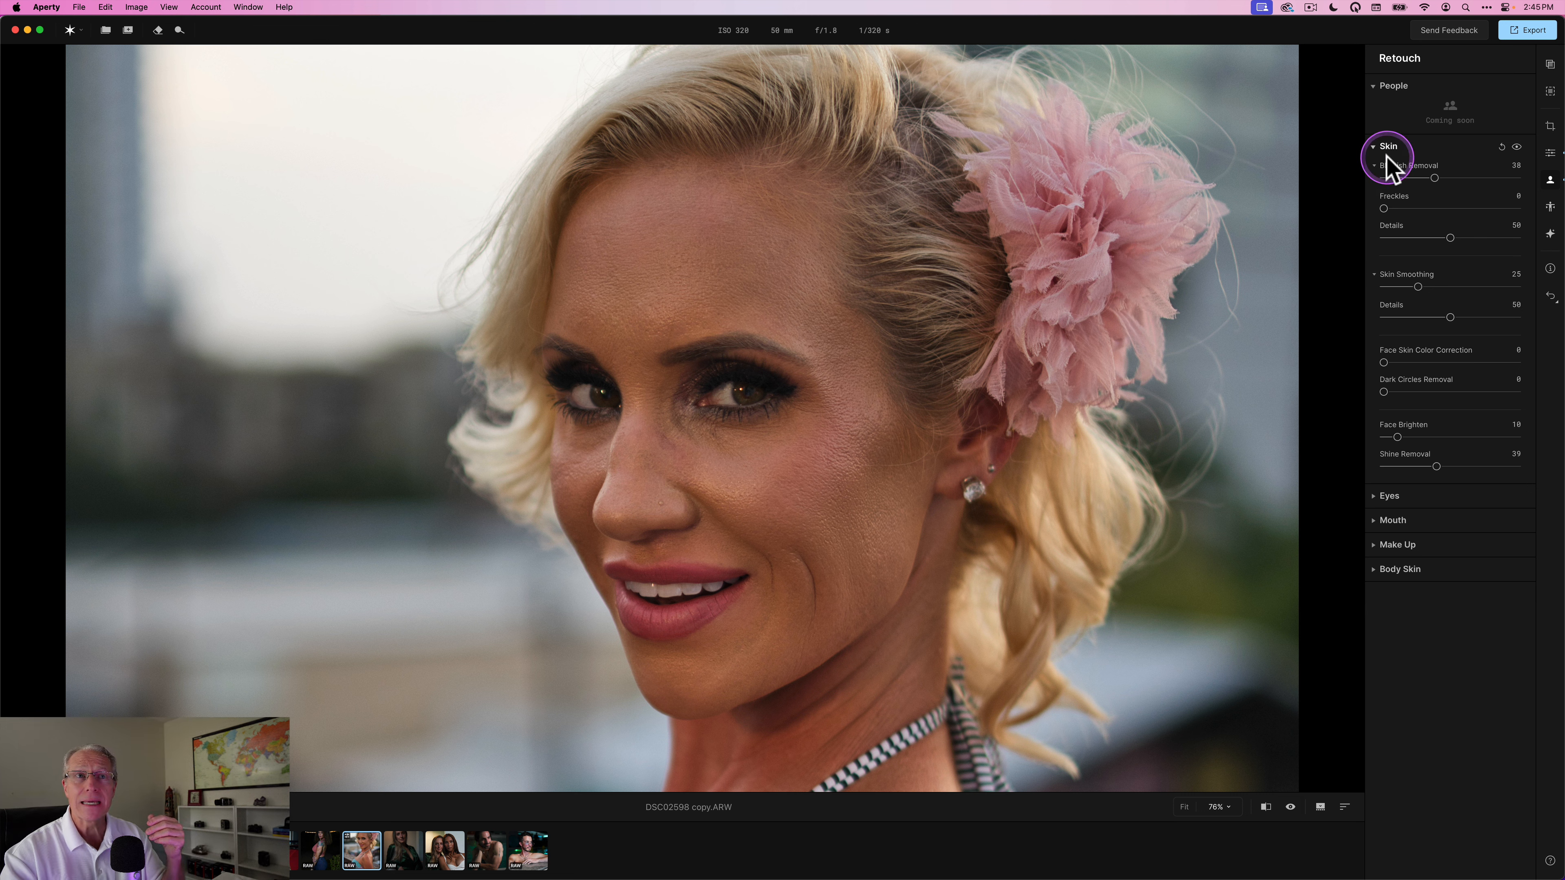
left_click(1374, 147)
left_click(1378, 170)
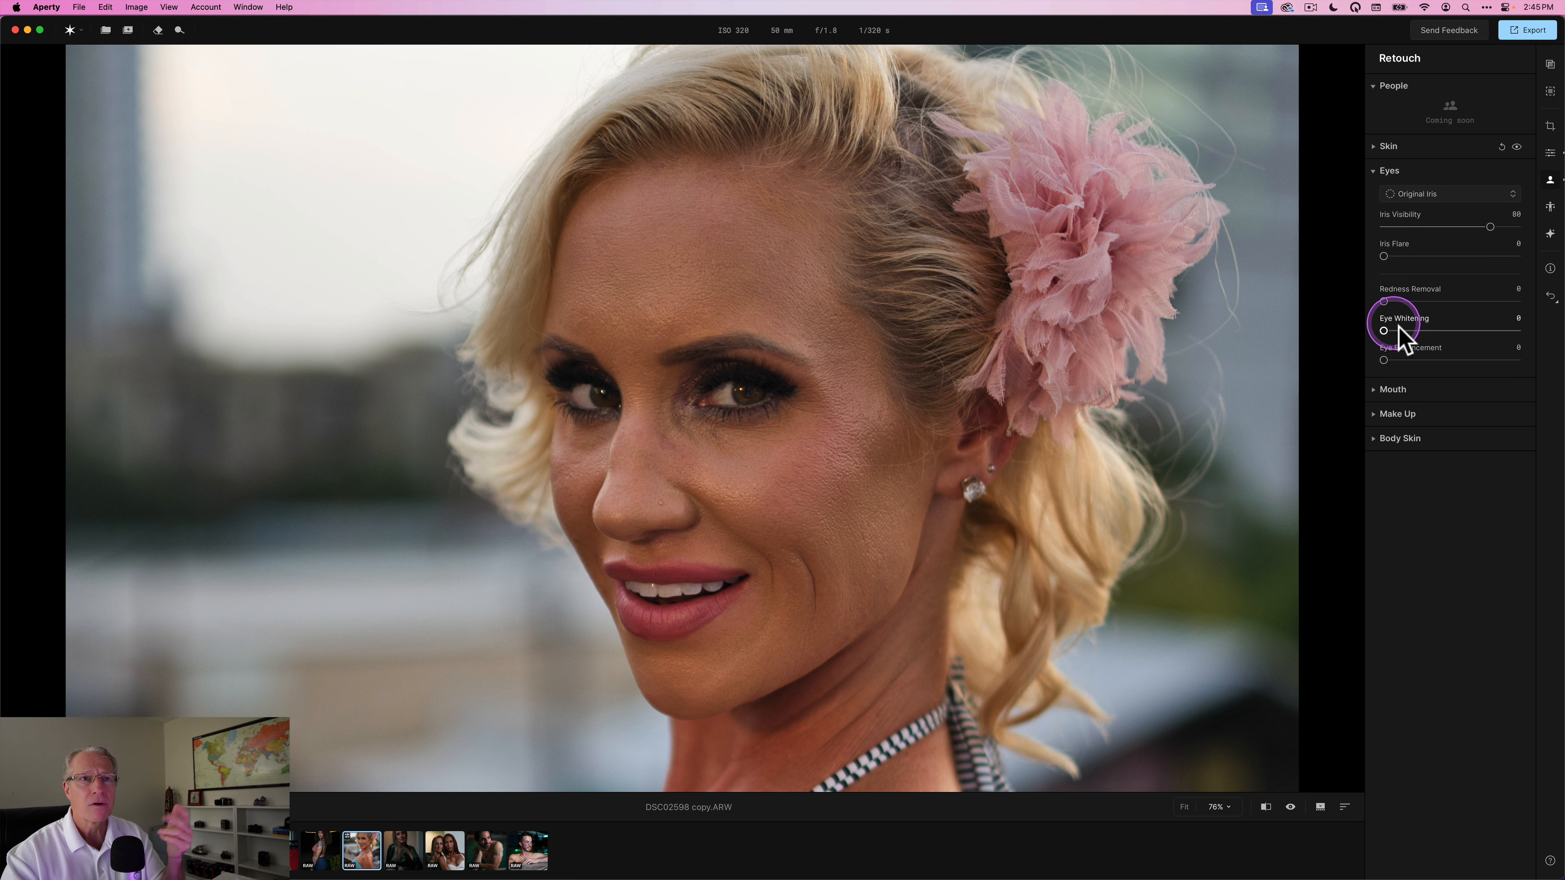
left_click_drag(1398, 325, 1403, 359)
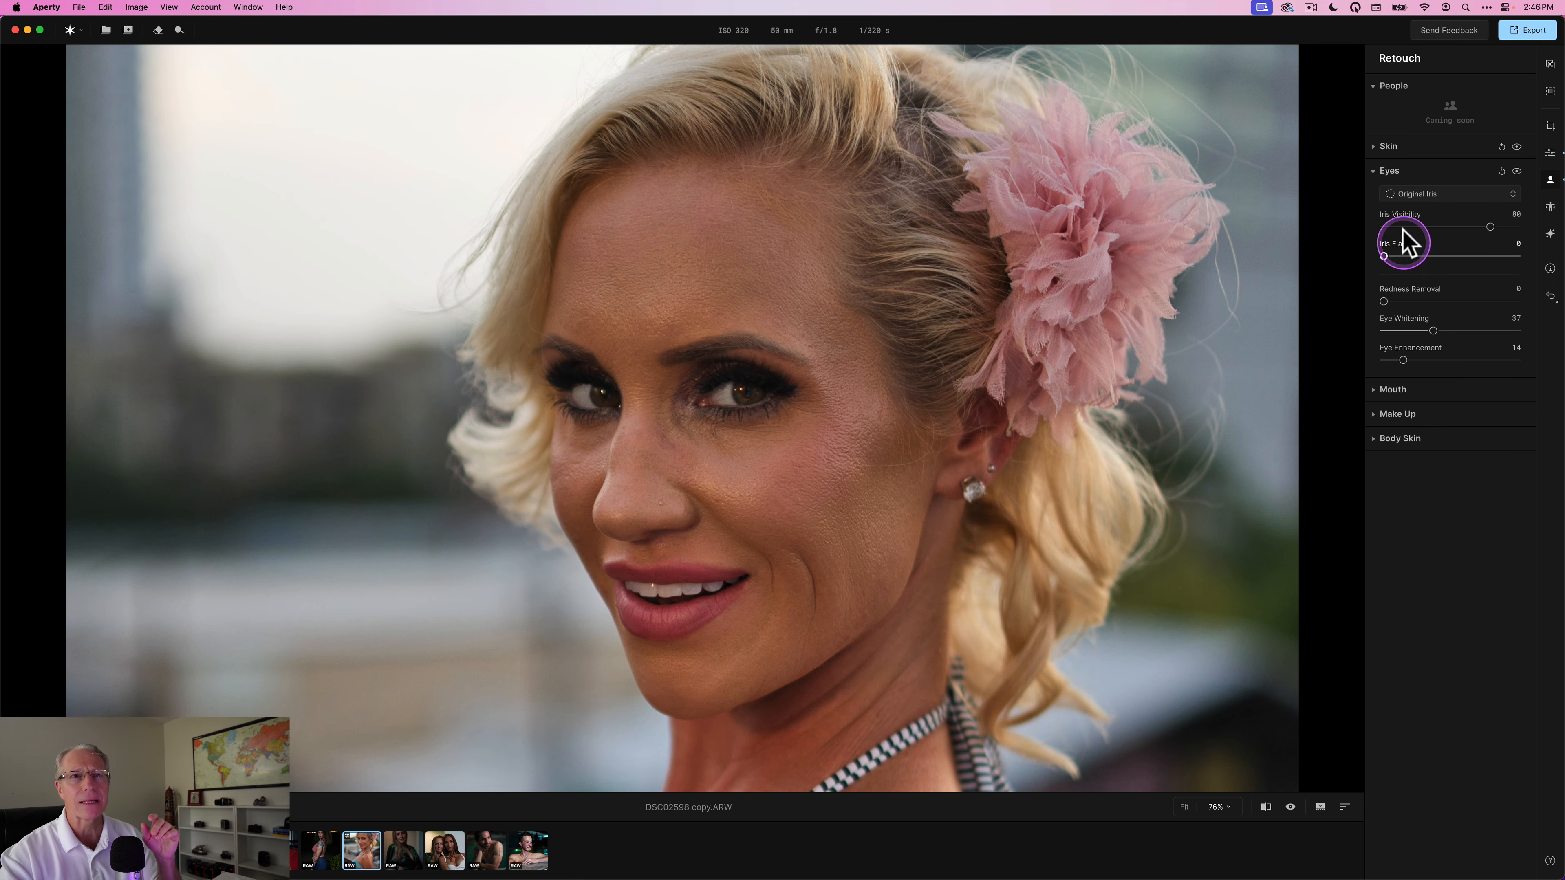
Retouch the woman's teeth with Teeth Whitening 18 and Teeth Brightening 19, and compare with the original photo.
left_click(1371, 170)
left_click(1375, 195)
left_click_drag(1383, 228, 1407, 229)
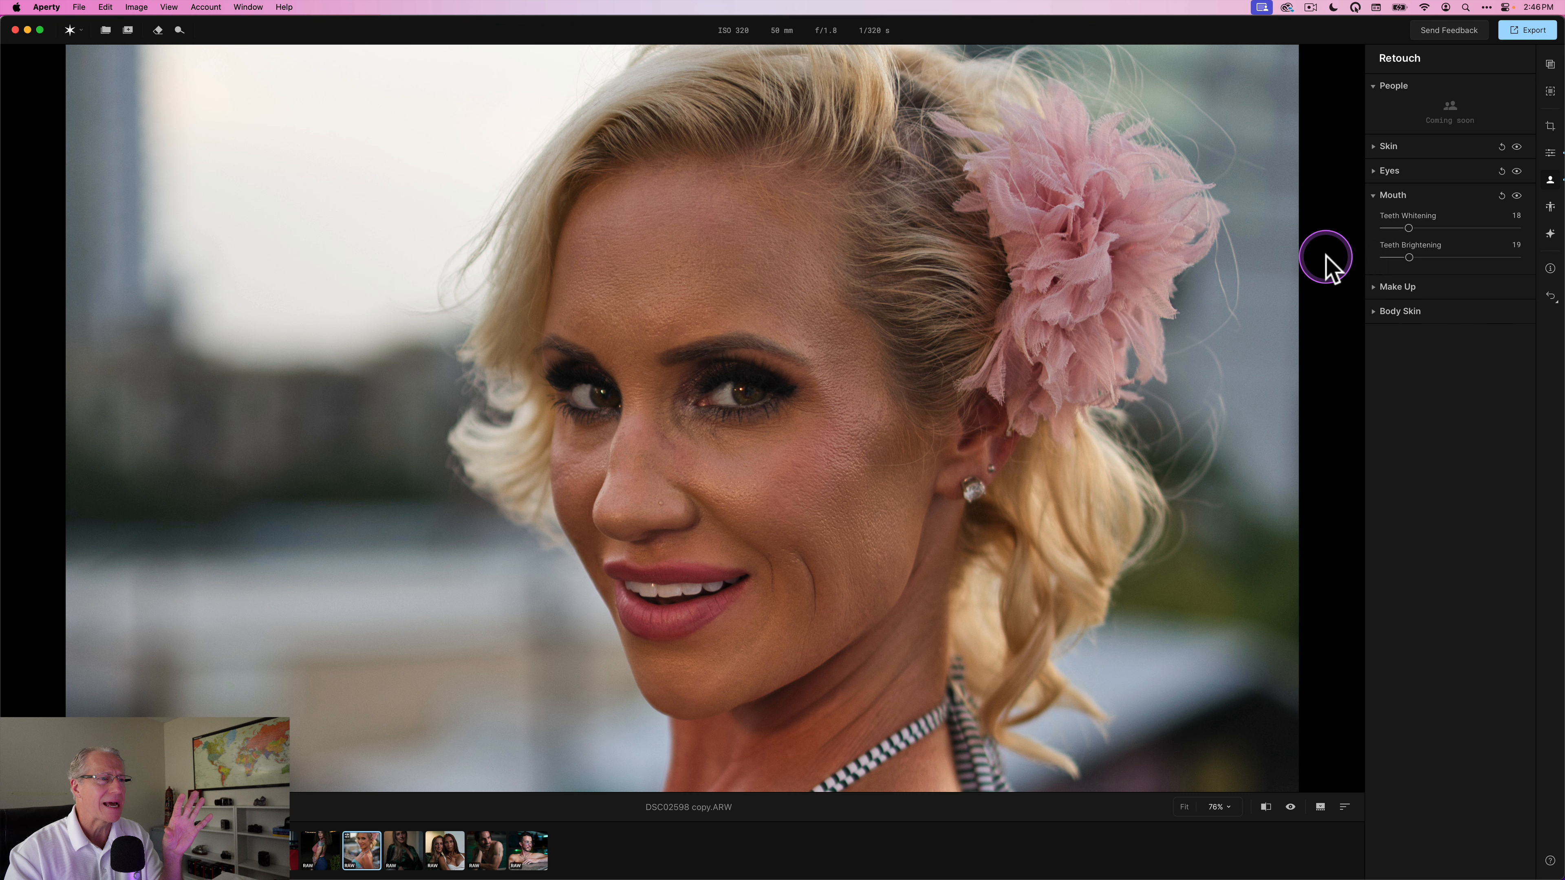
key("backslash")
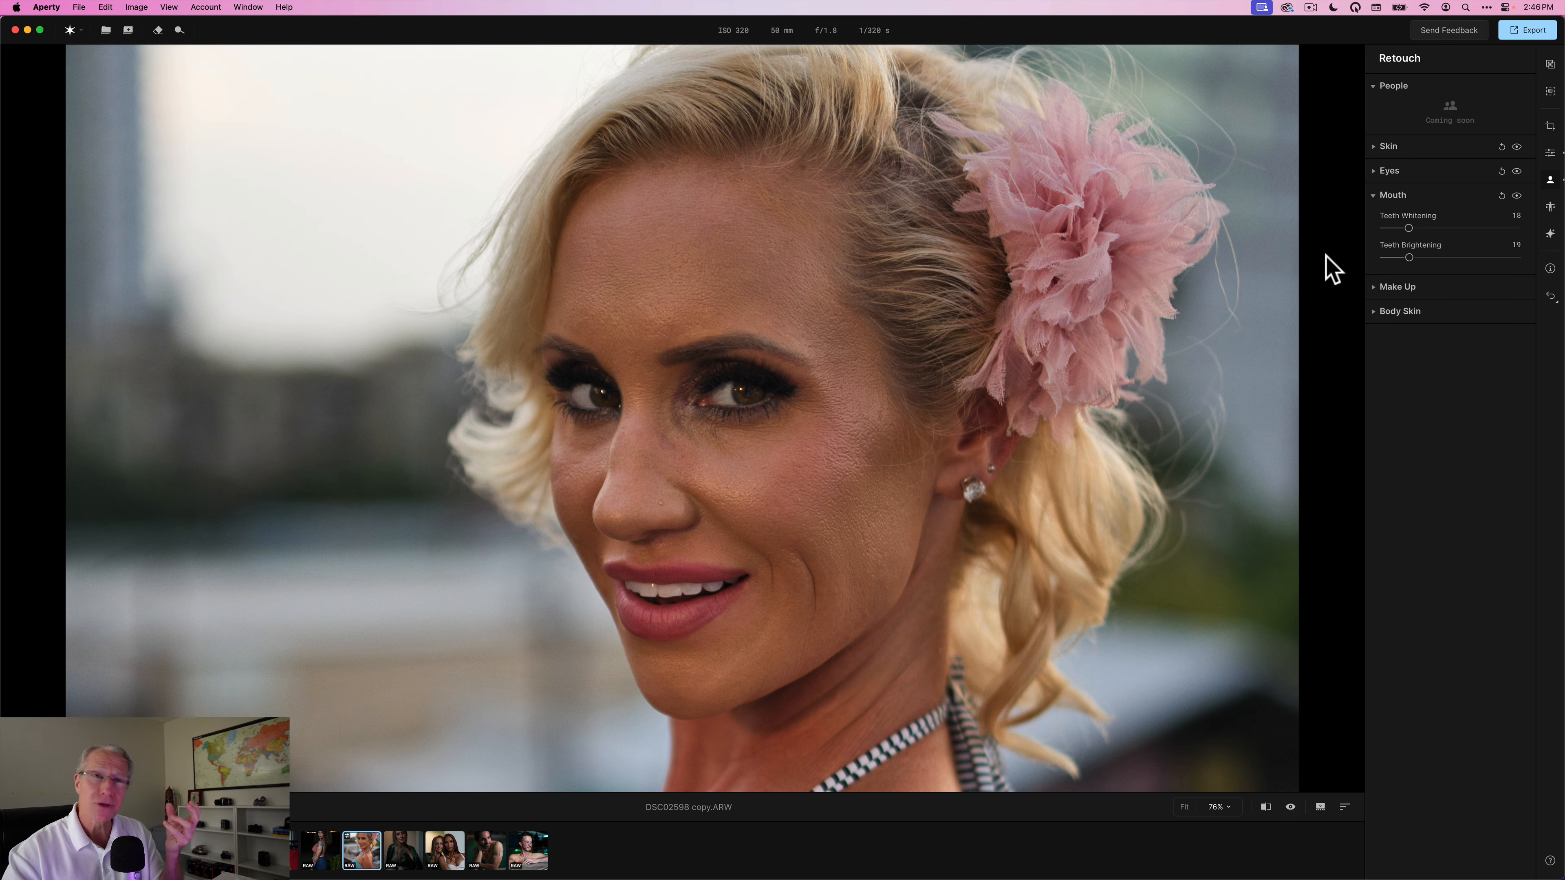
left_click(1384, 194)
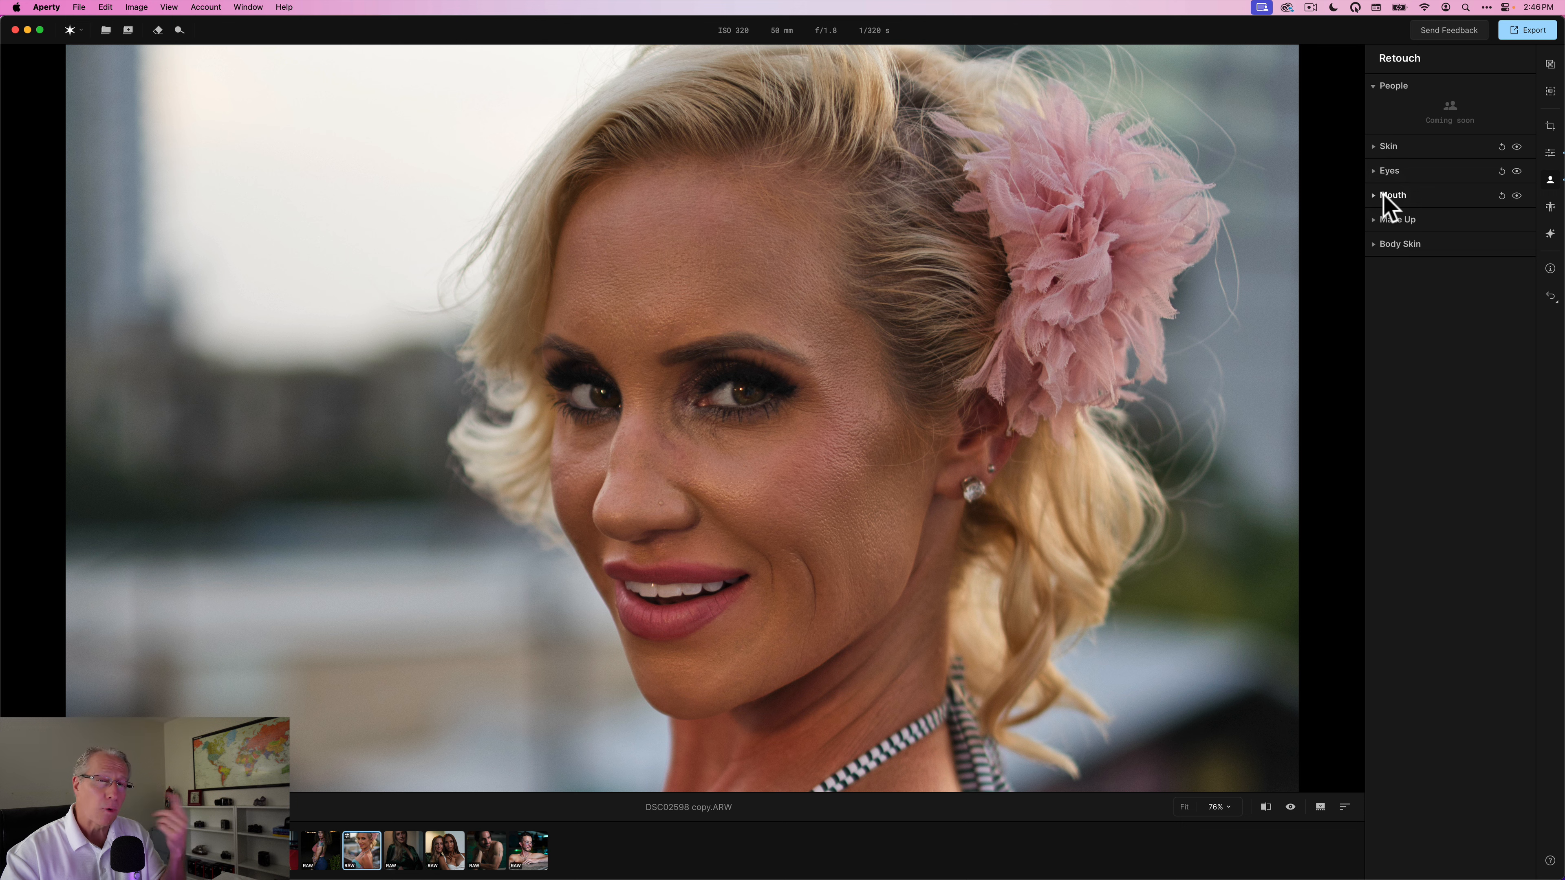
Apply Make Up blush to Cheeks & Nose with an Amount of 21.
left_click(1372, 220)
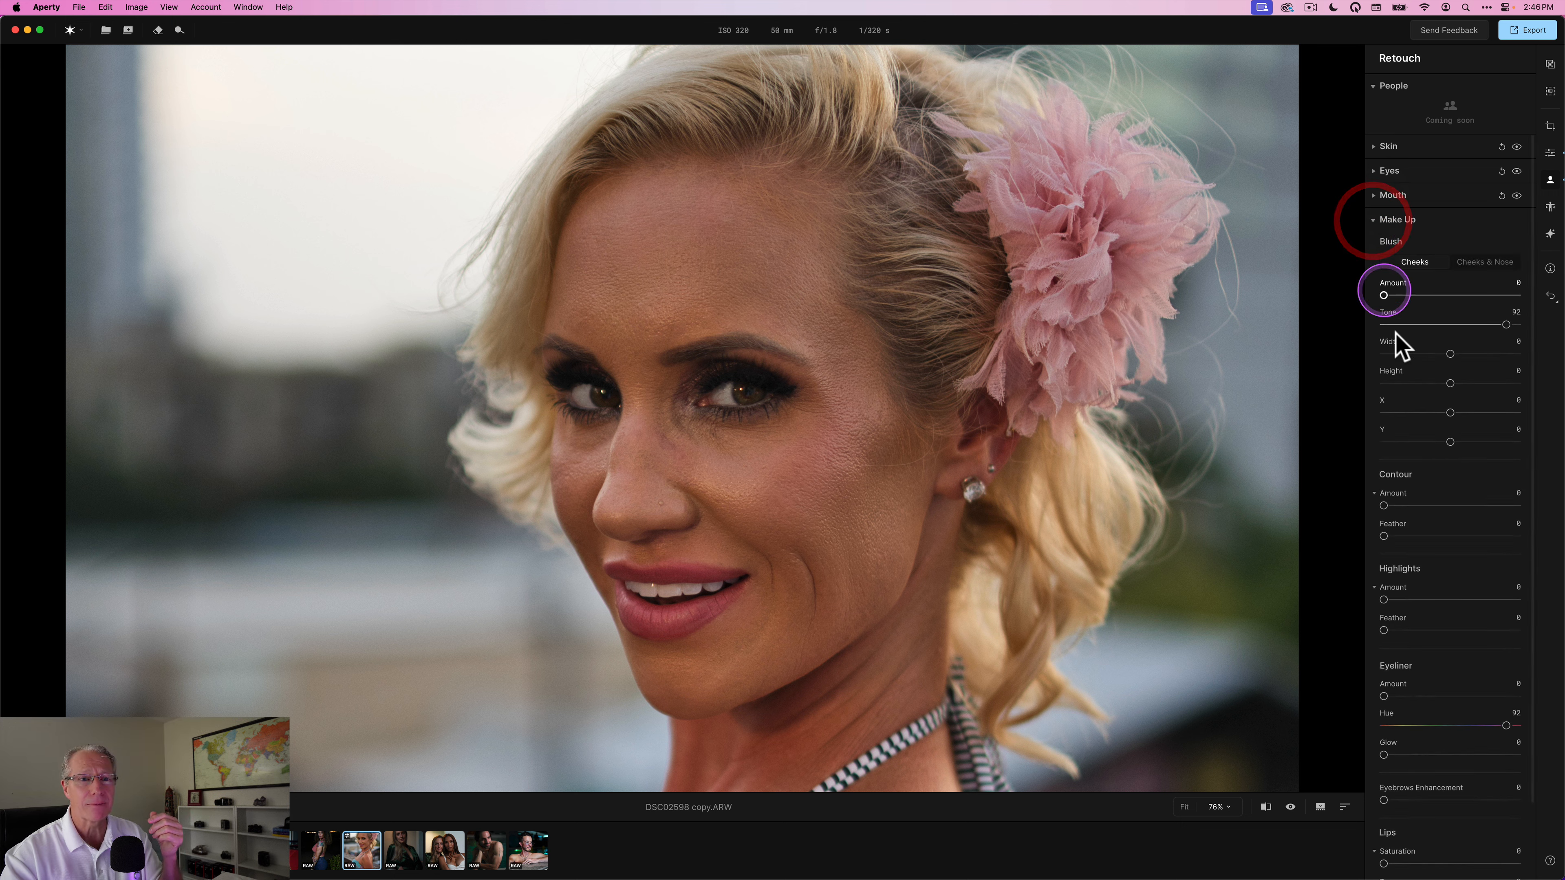
scroll(1407, 396, "down", 3)
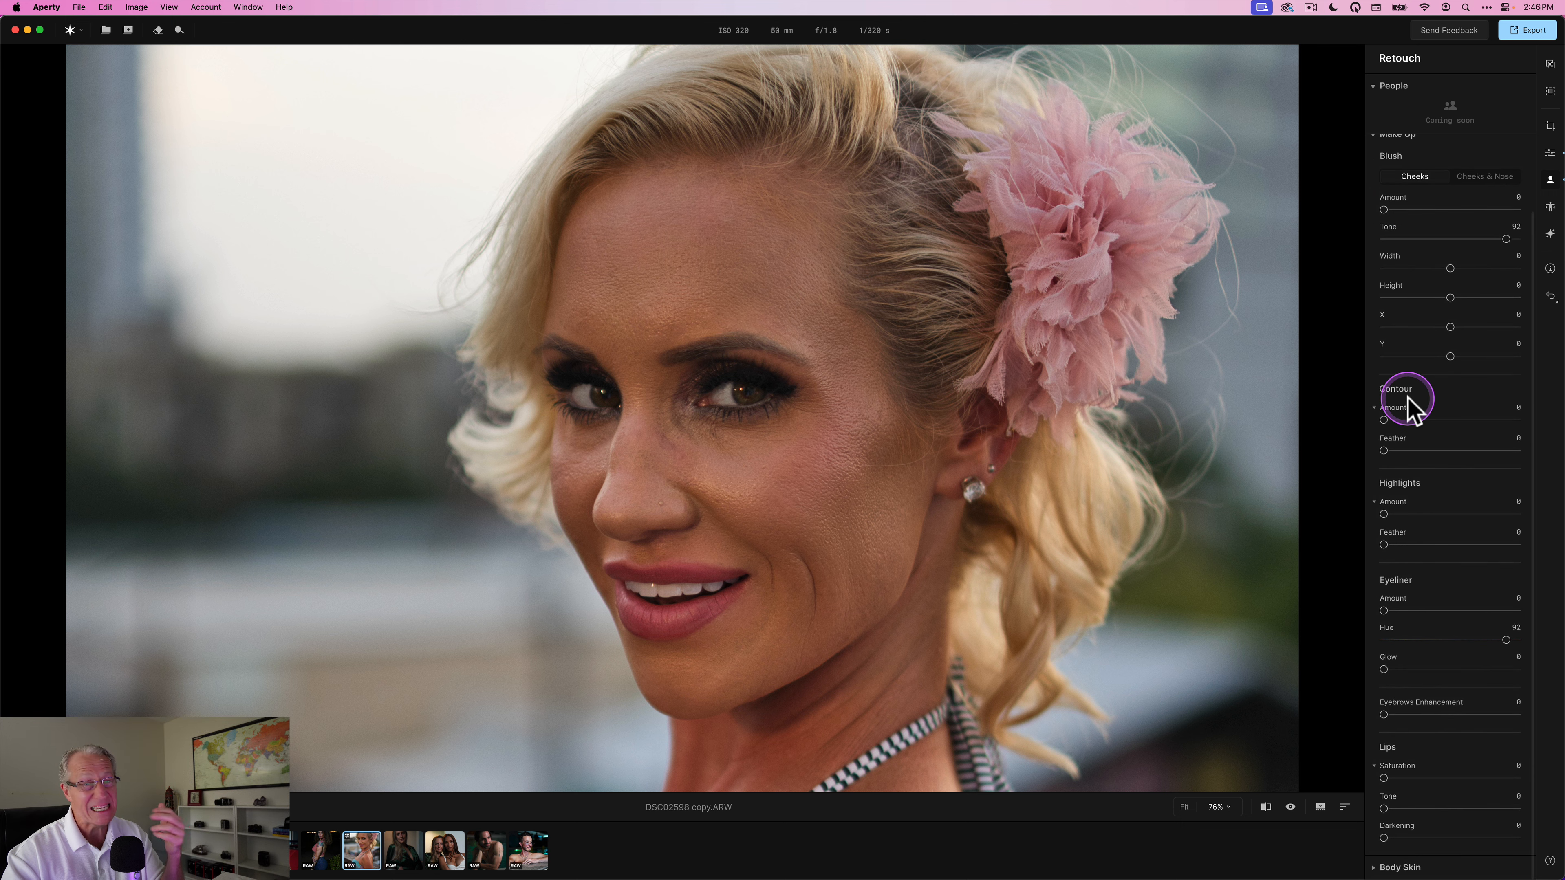
scroll(1407, 397, "up", 3)
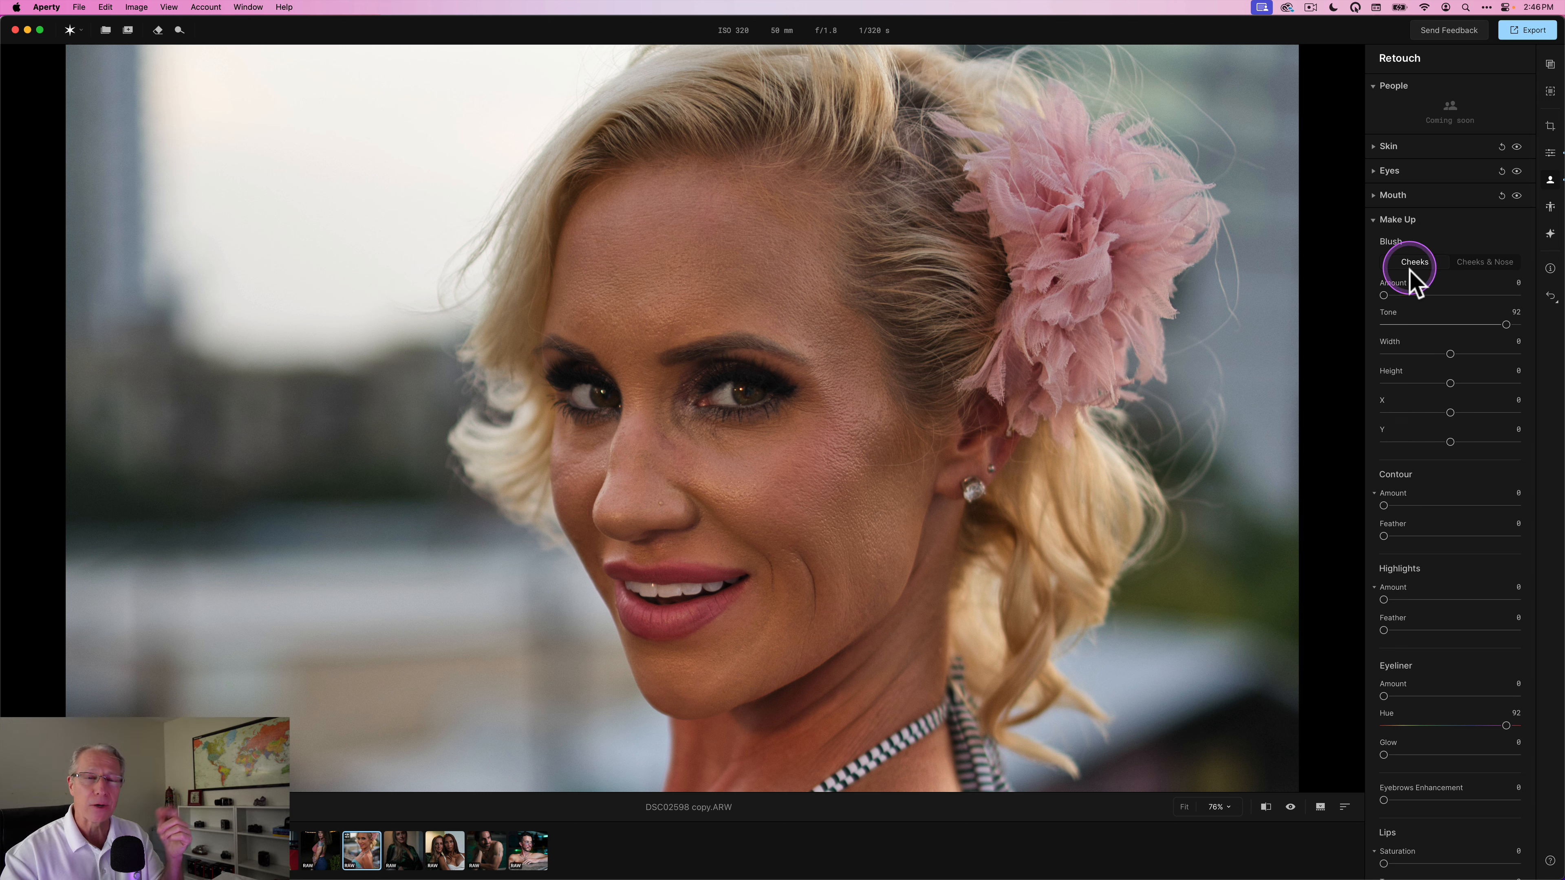
left_click(1481, 262)
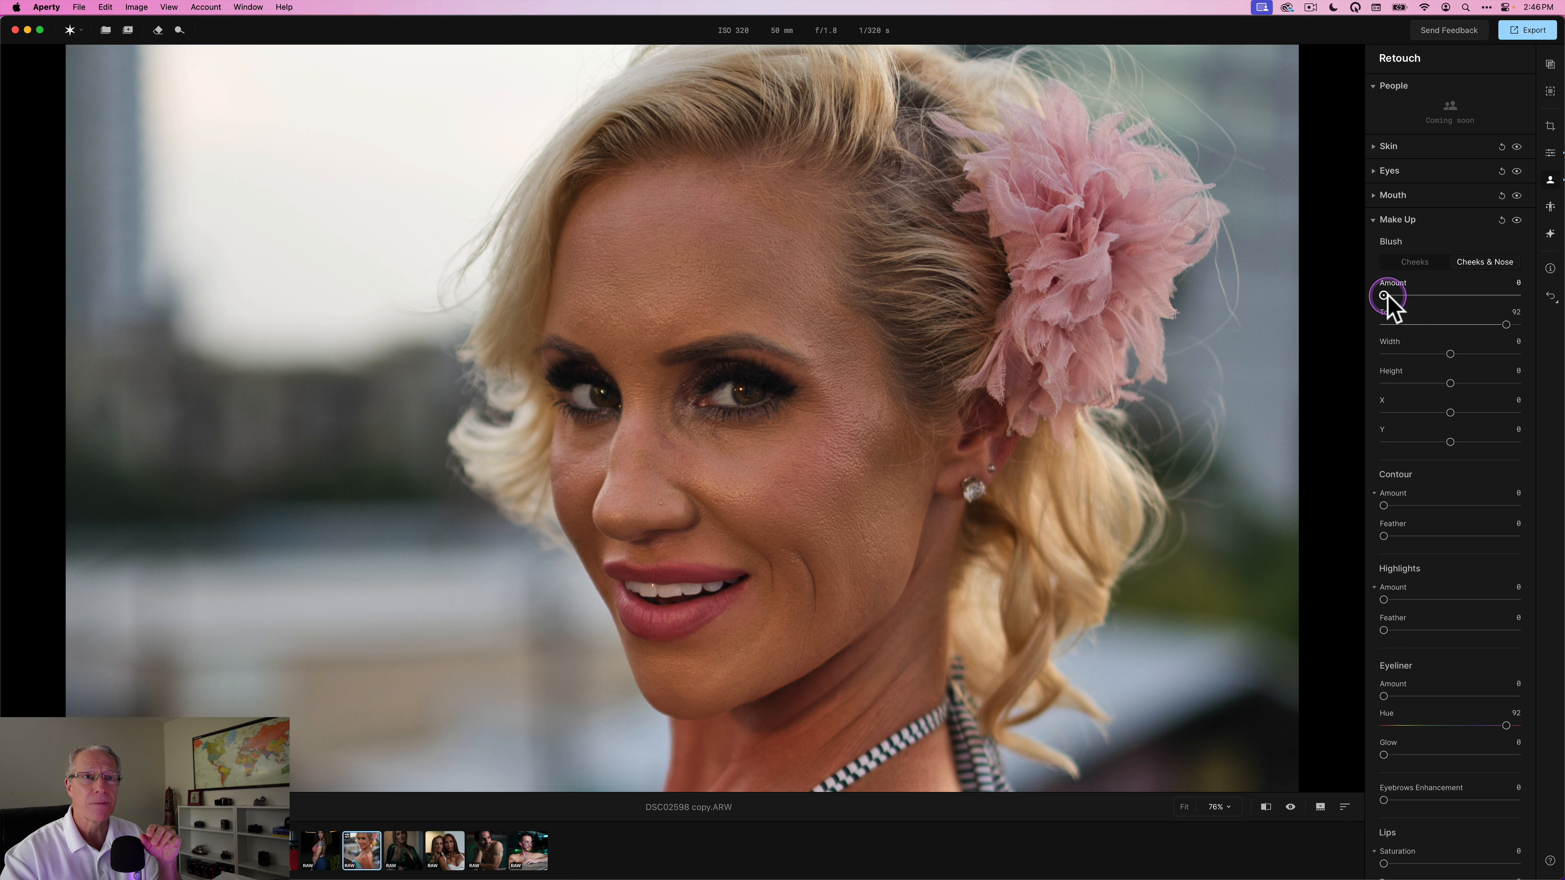
left_click_drag(1385, 296, 1408, 297)
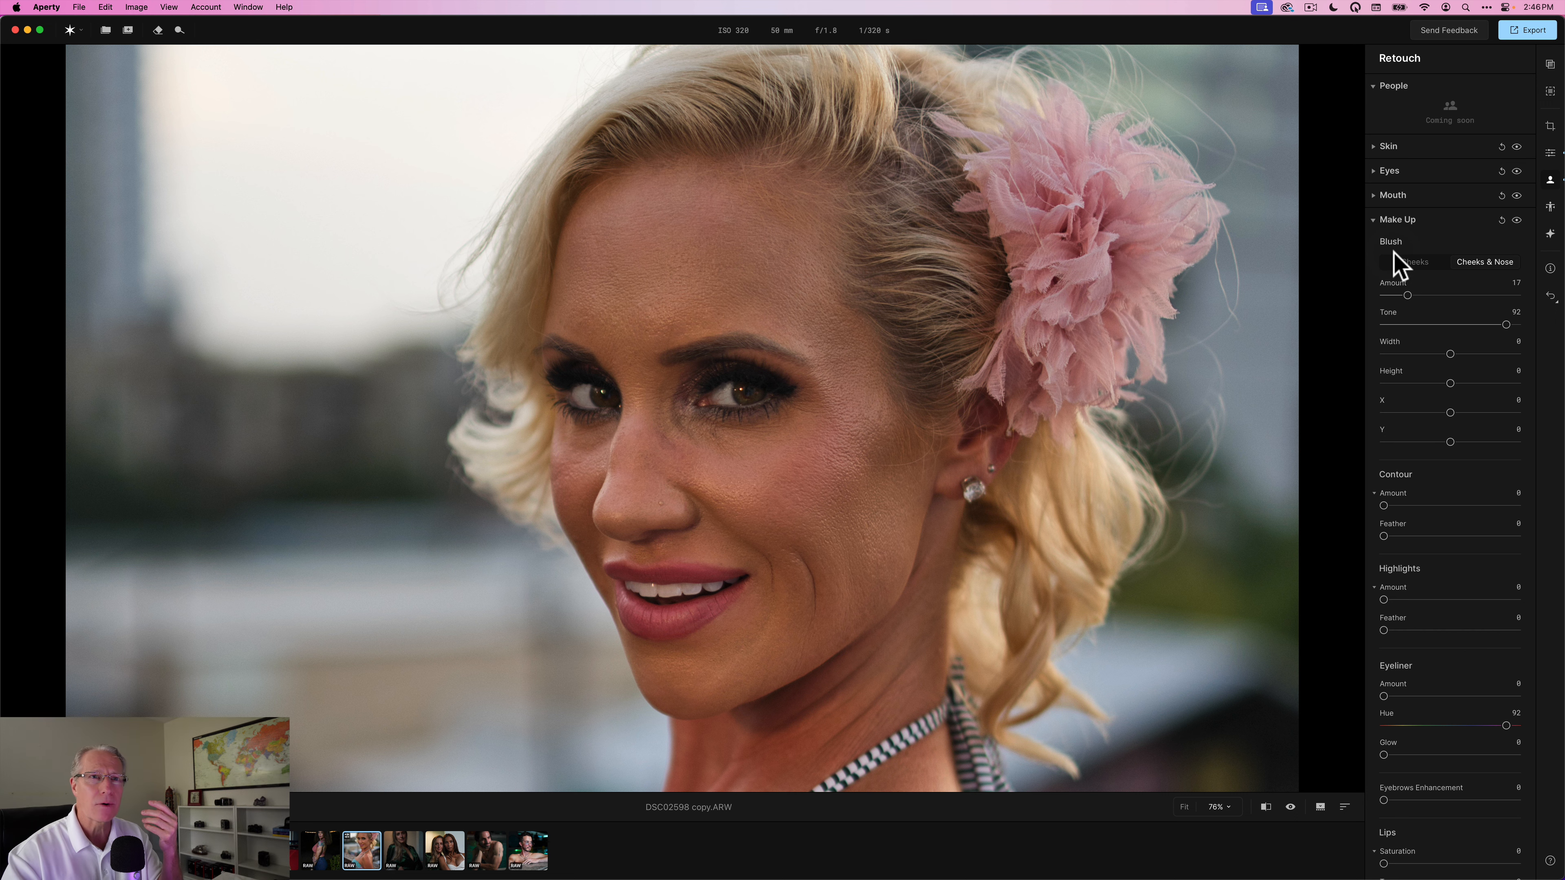
left_click_drag(1407, 296, 1411, 296)
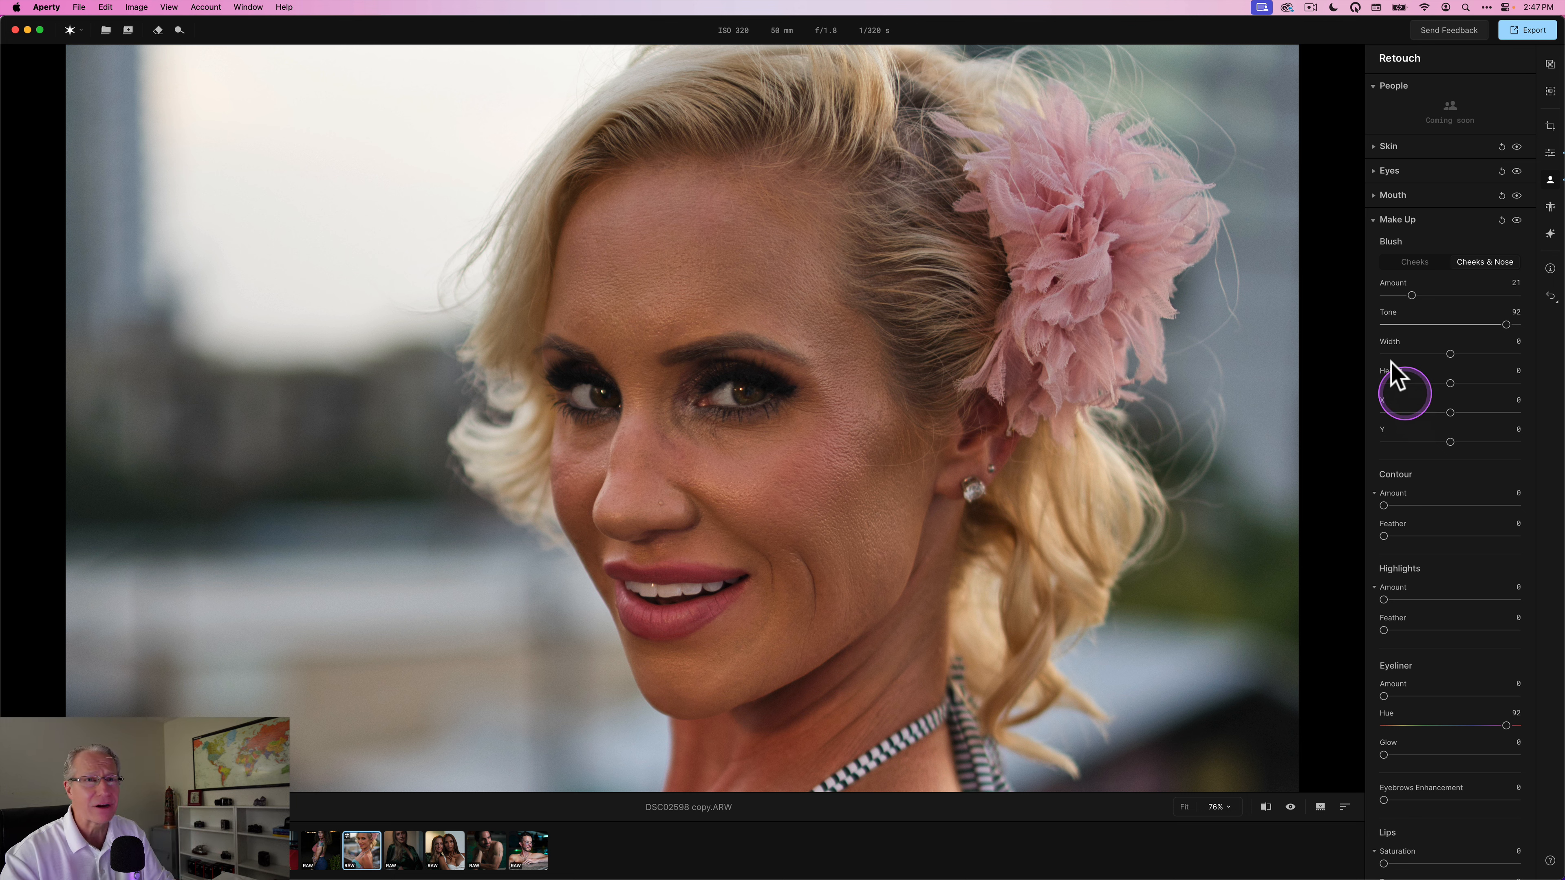
Try a strong Contour Amount in Make Up and return it to 0.
scroll(1418, 460, "down", 2)
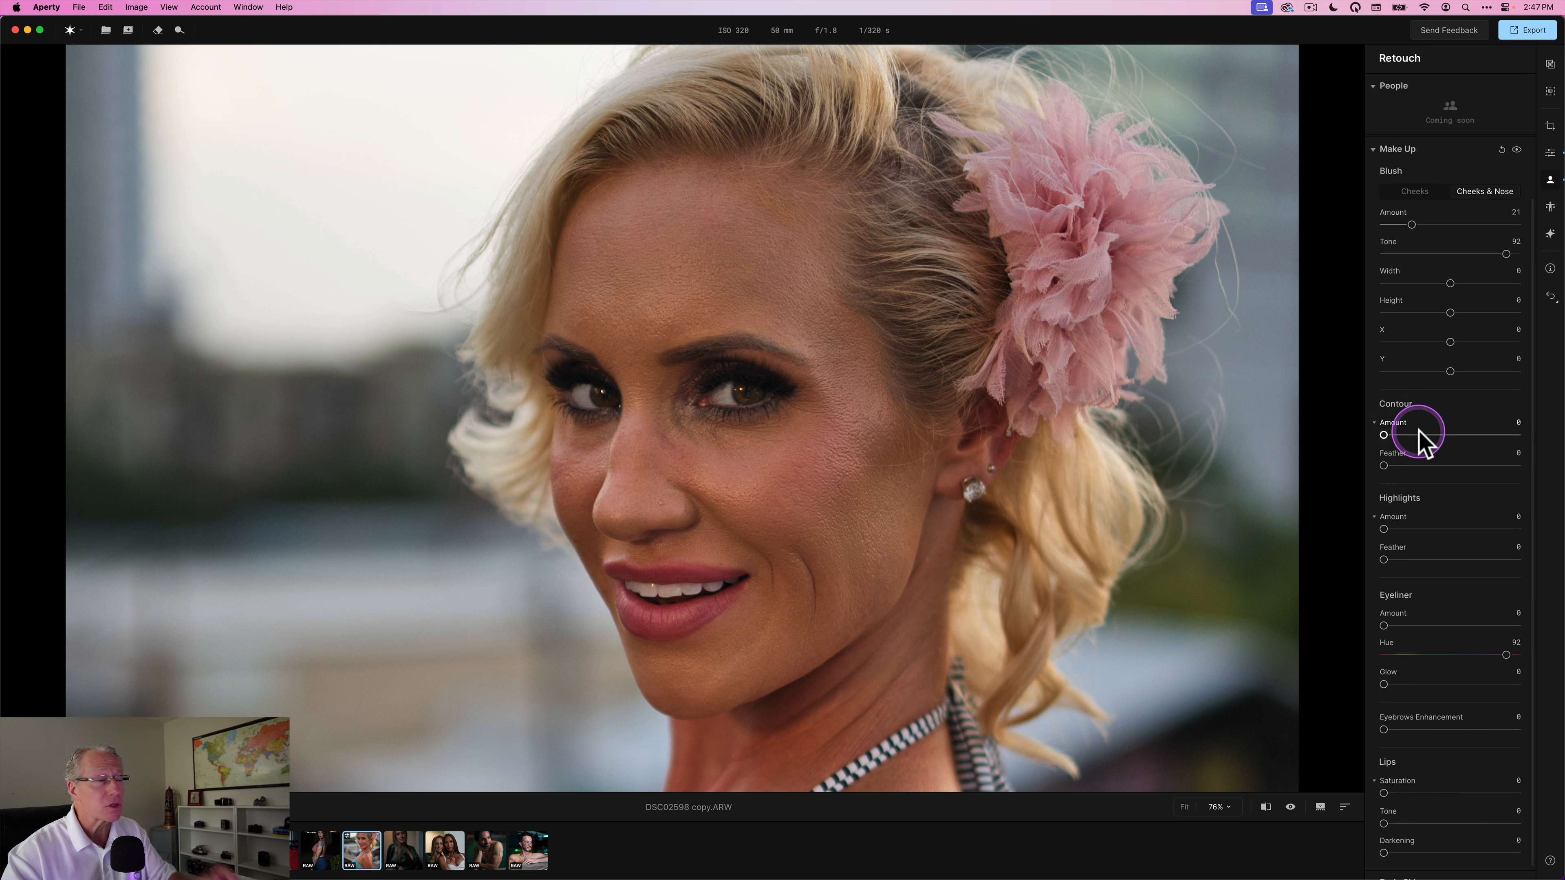
left_click_drag(1383, 435, 1499, 423)
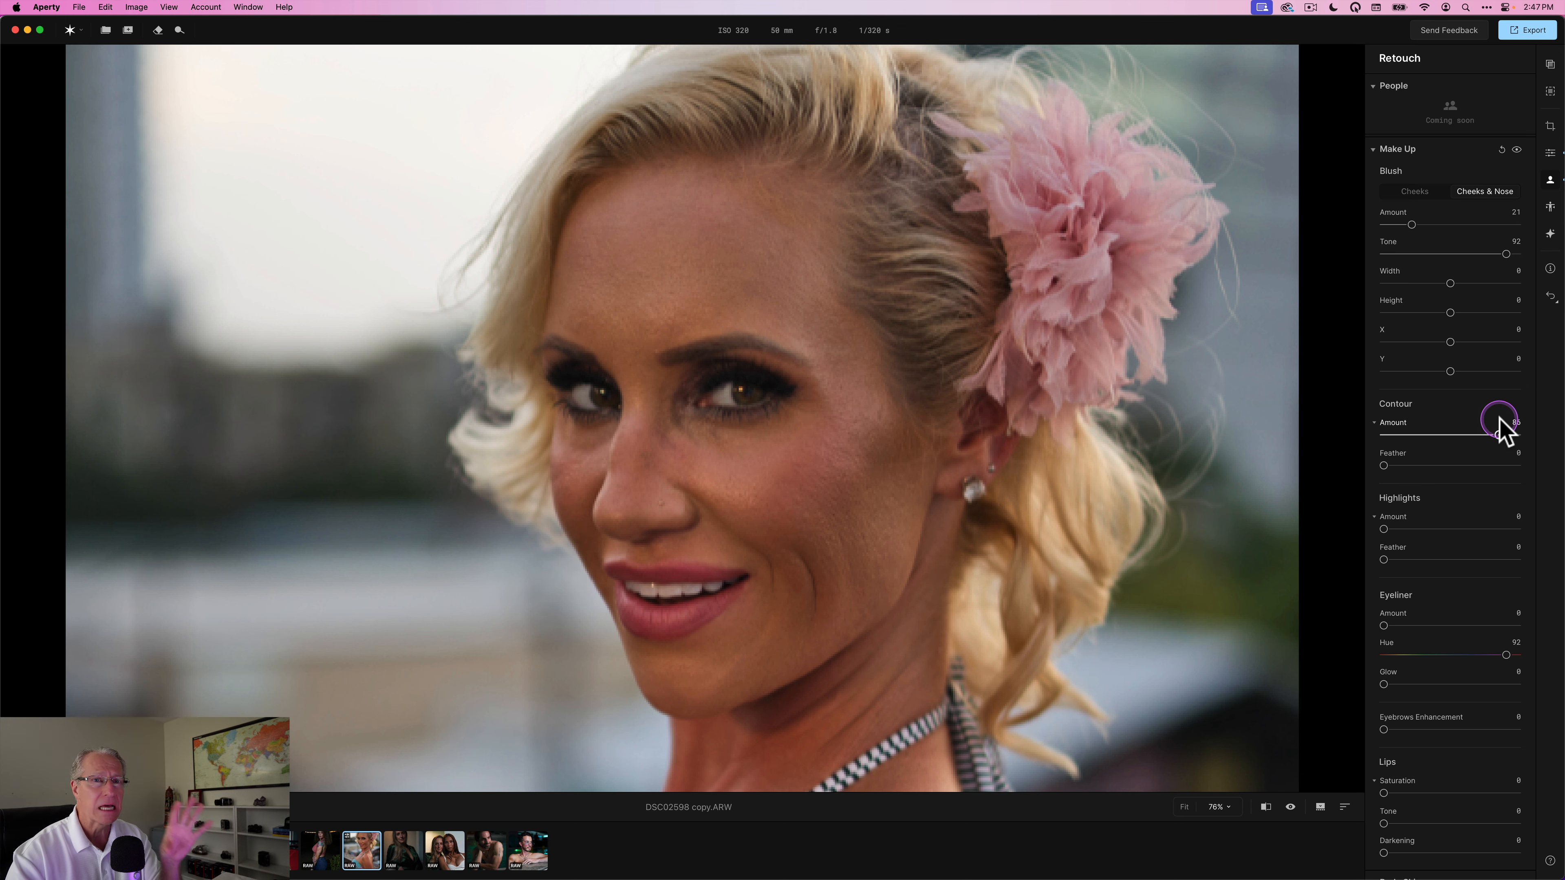
mouse_move(1499, 423)
left_mouse_down()
mouse_move(1261, 419)
mouse_move(1336, 435)
left_mouse_up()
Set the Lips Saturation in Make Up to 11.
scroll(1394, 506, "down", 1)
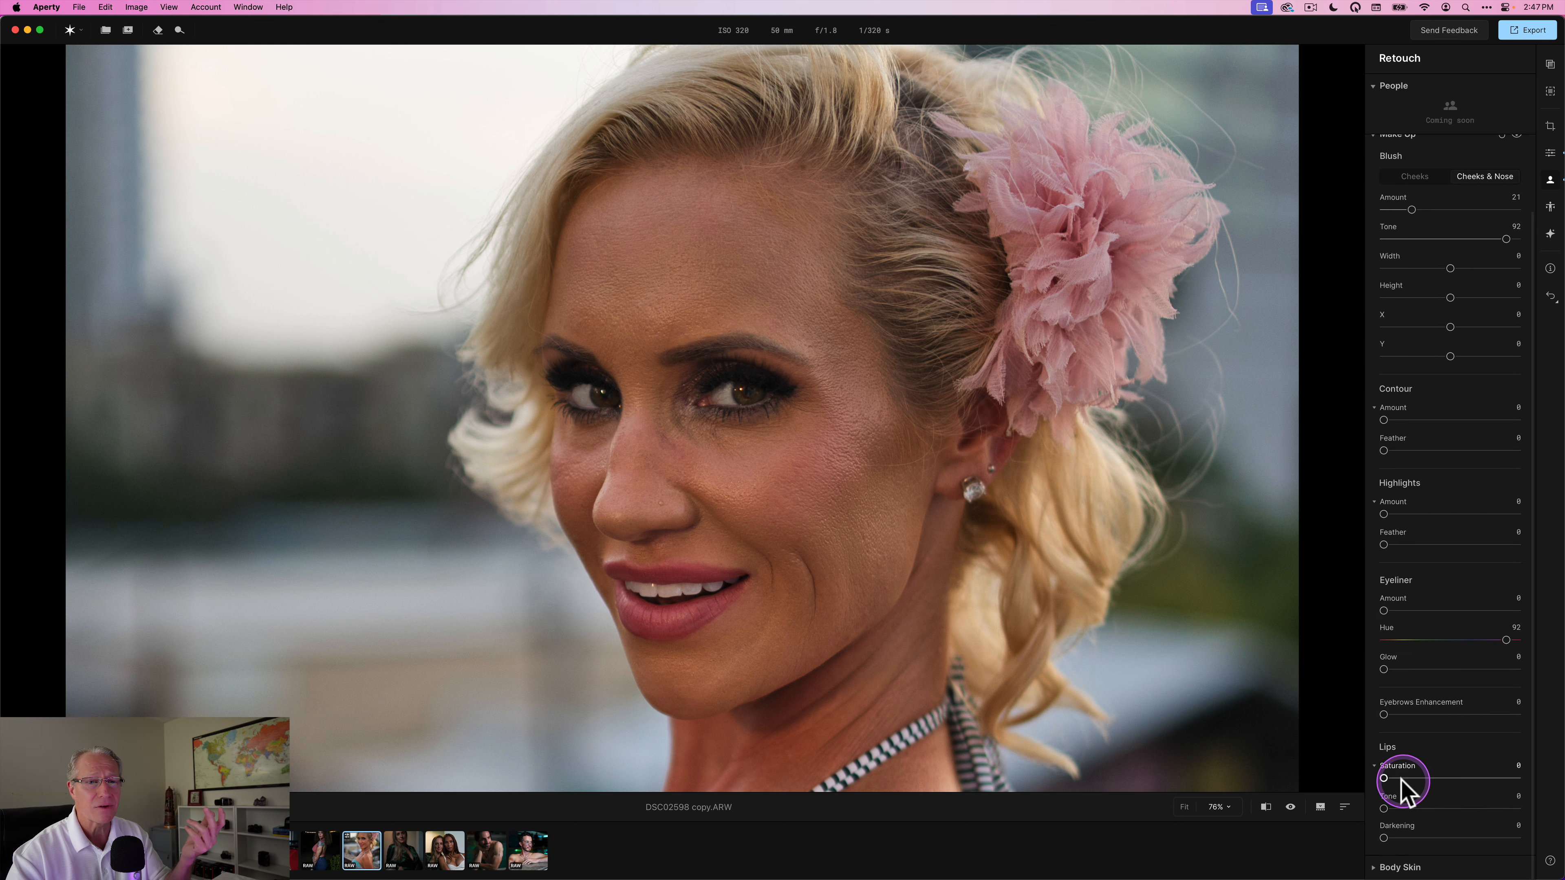
left_click_drag(1386, 780, 1394, 781)
left_click_drag(1395, 778, 1398, 778)
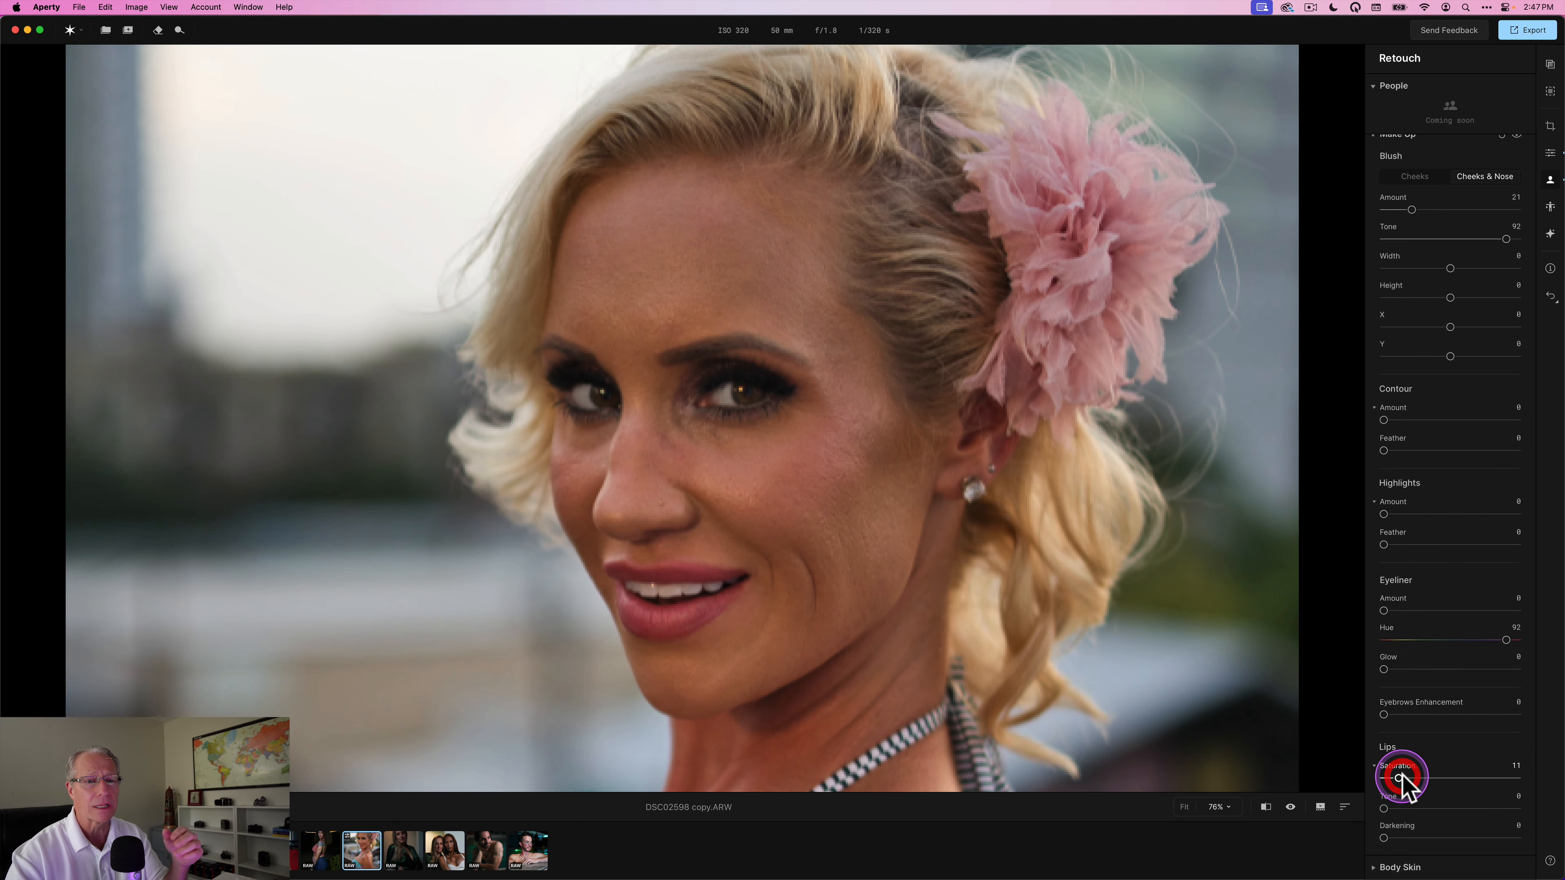
scroll(1389, 160, "up", 1)
scroll(1380, 166, "up", 1)
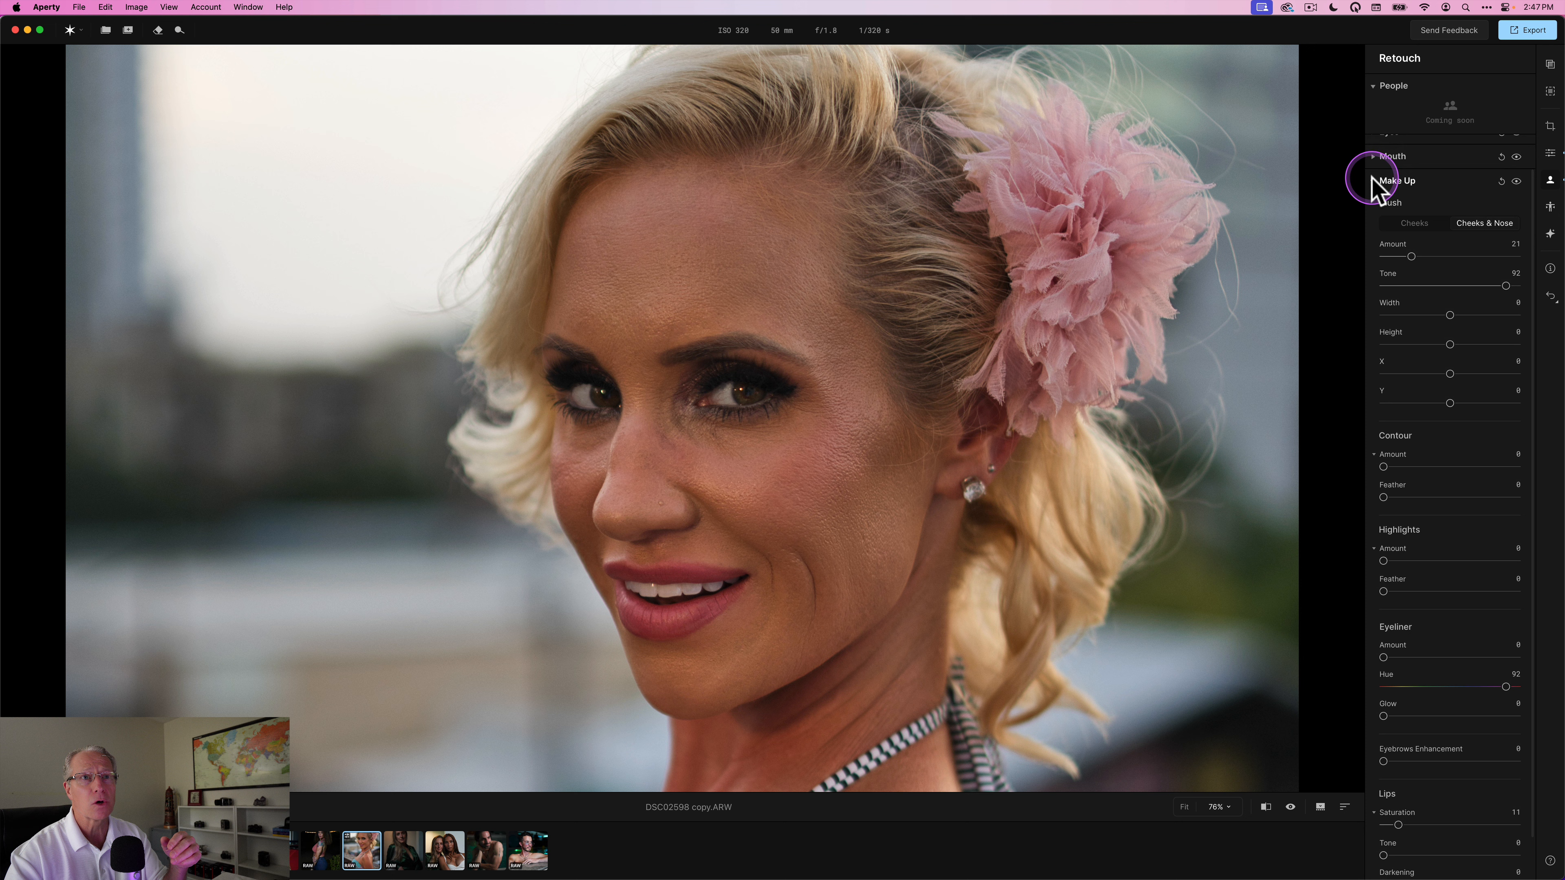
left_click(1372, 179)
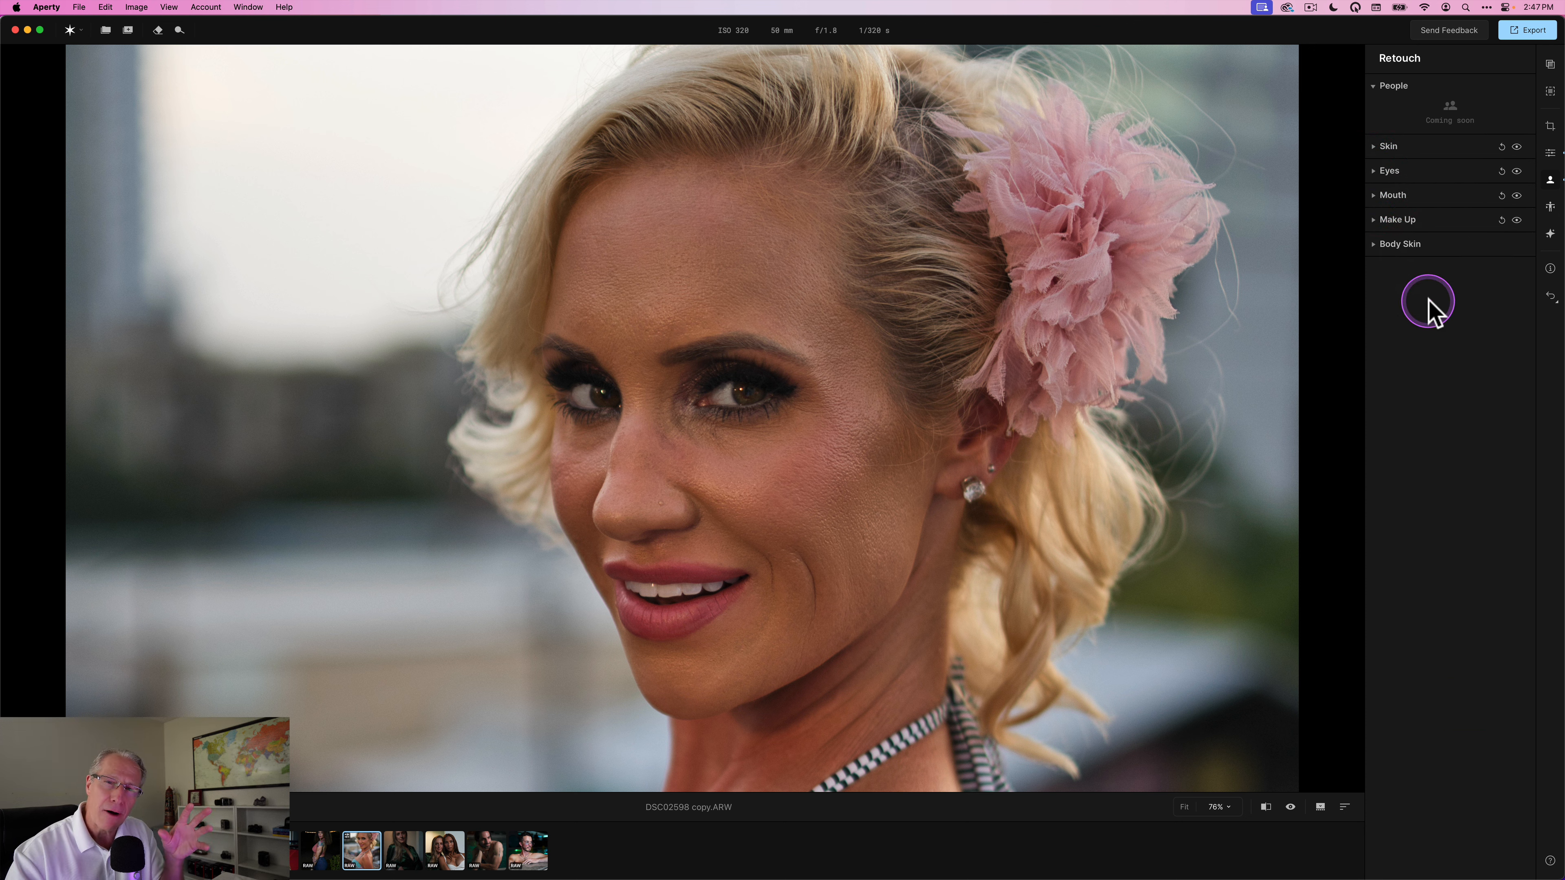
Smooth the skin on the woman's shoulder and body with Body Skin Smoothing 20.
left_click(1374, 242)
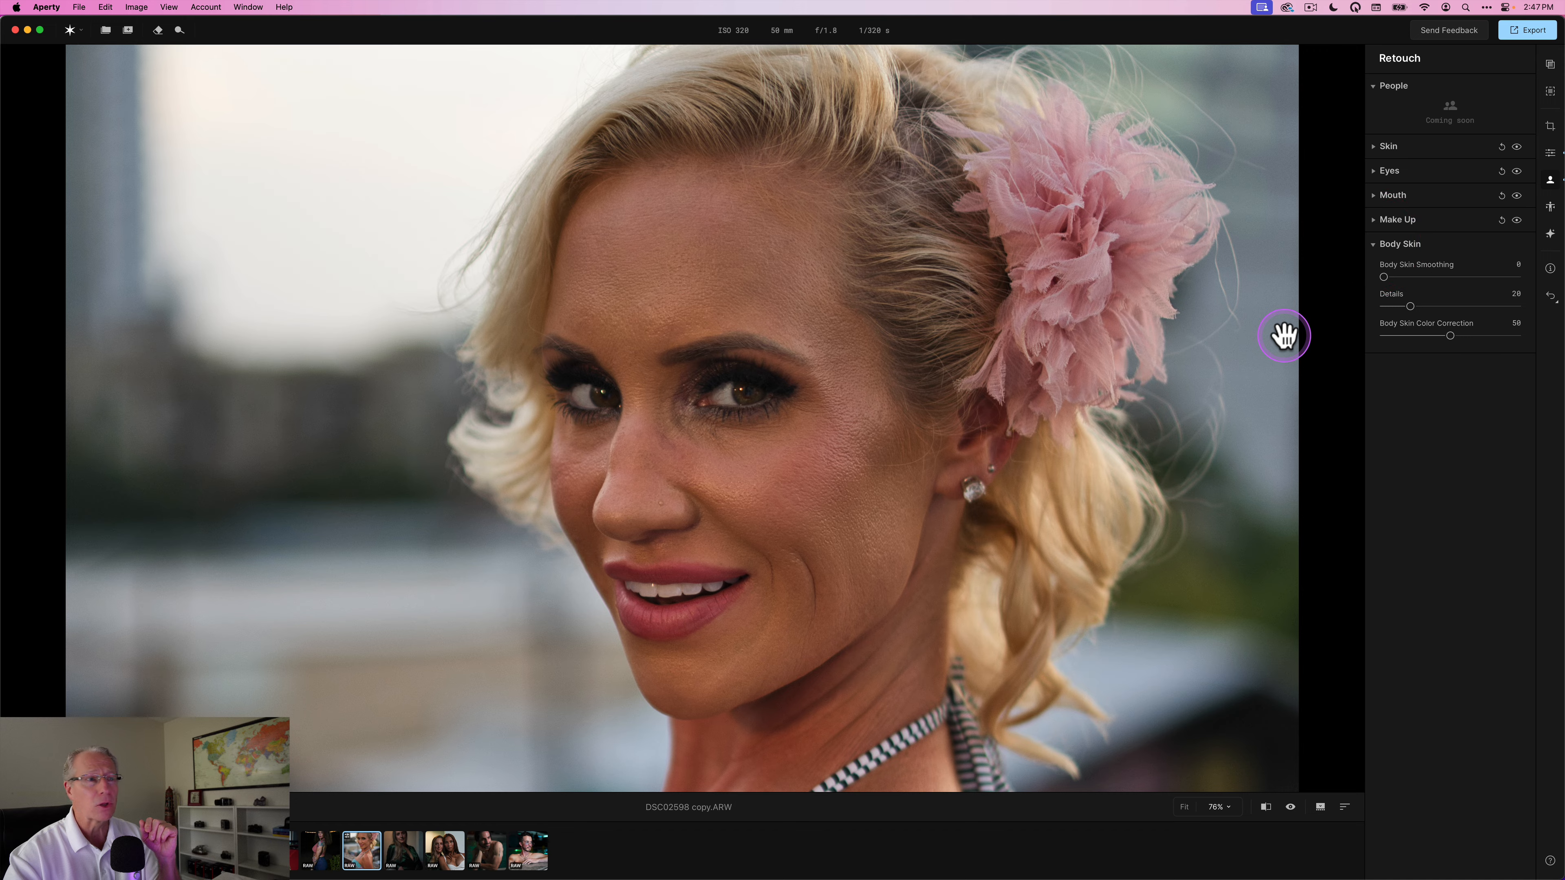
left_click(860, 502)
left_click(742, 545)
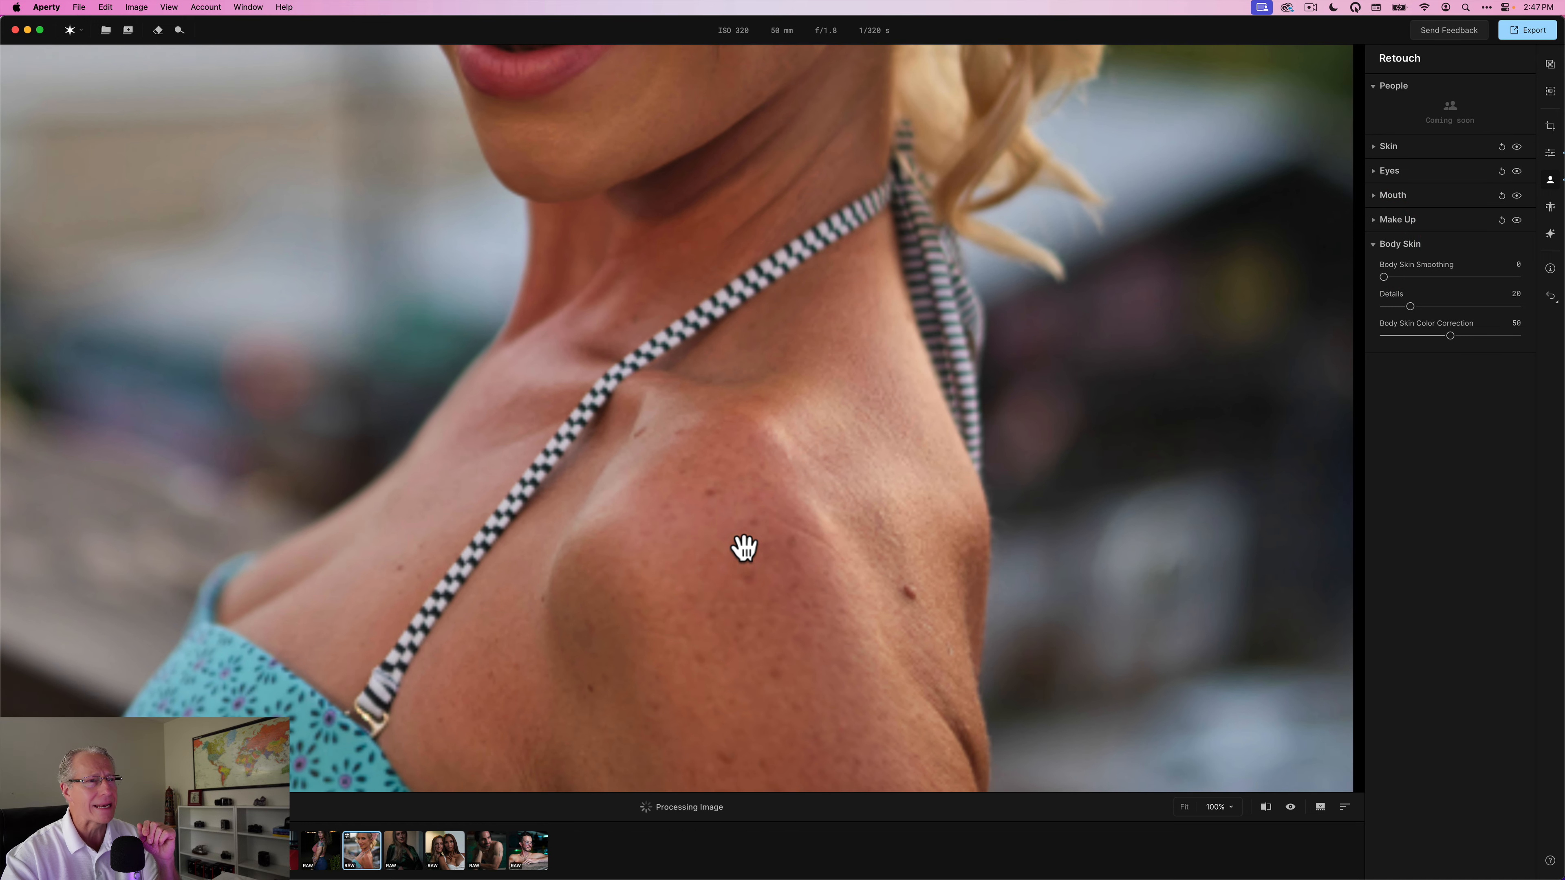
left_click_drag(1409, 277, 1427, 276)
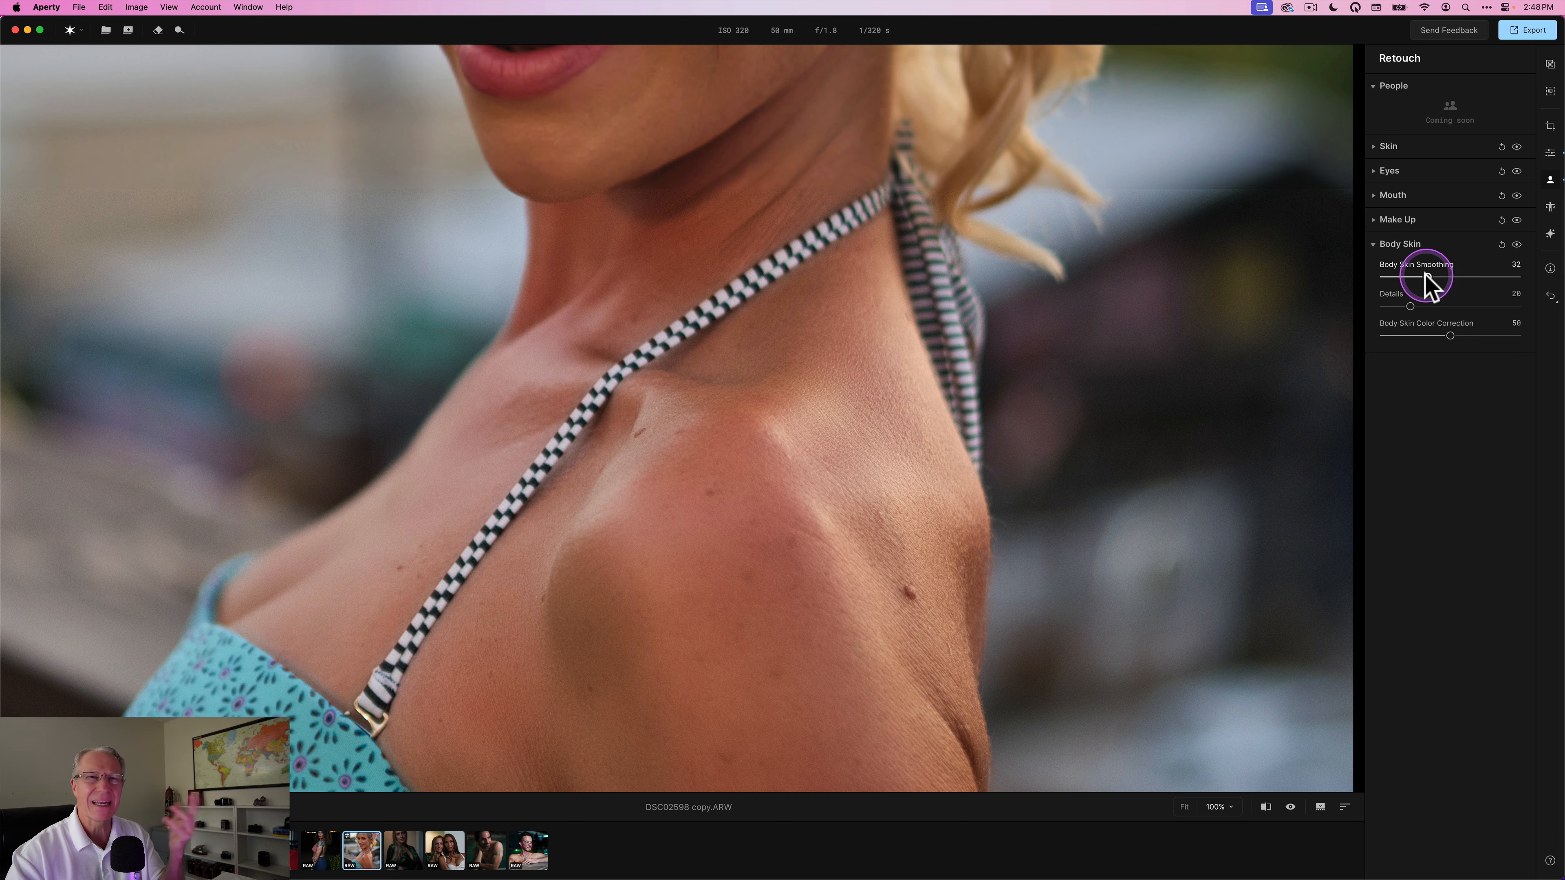
left_click(1409, 277)
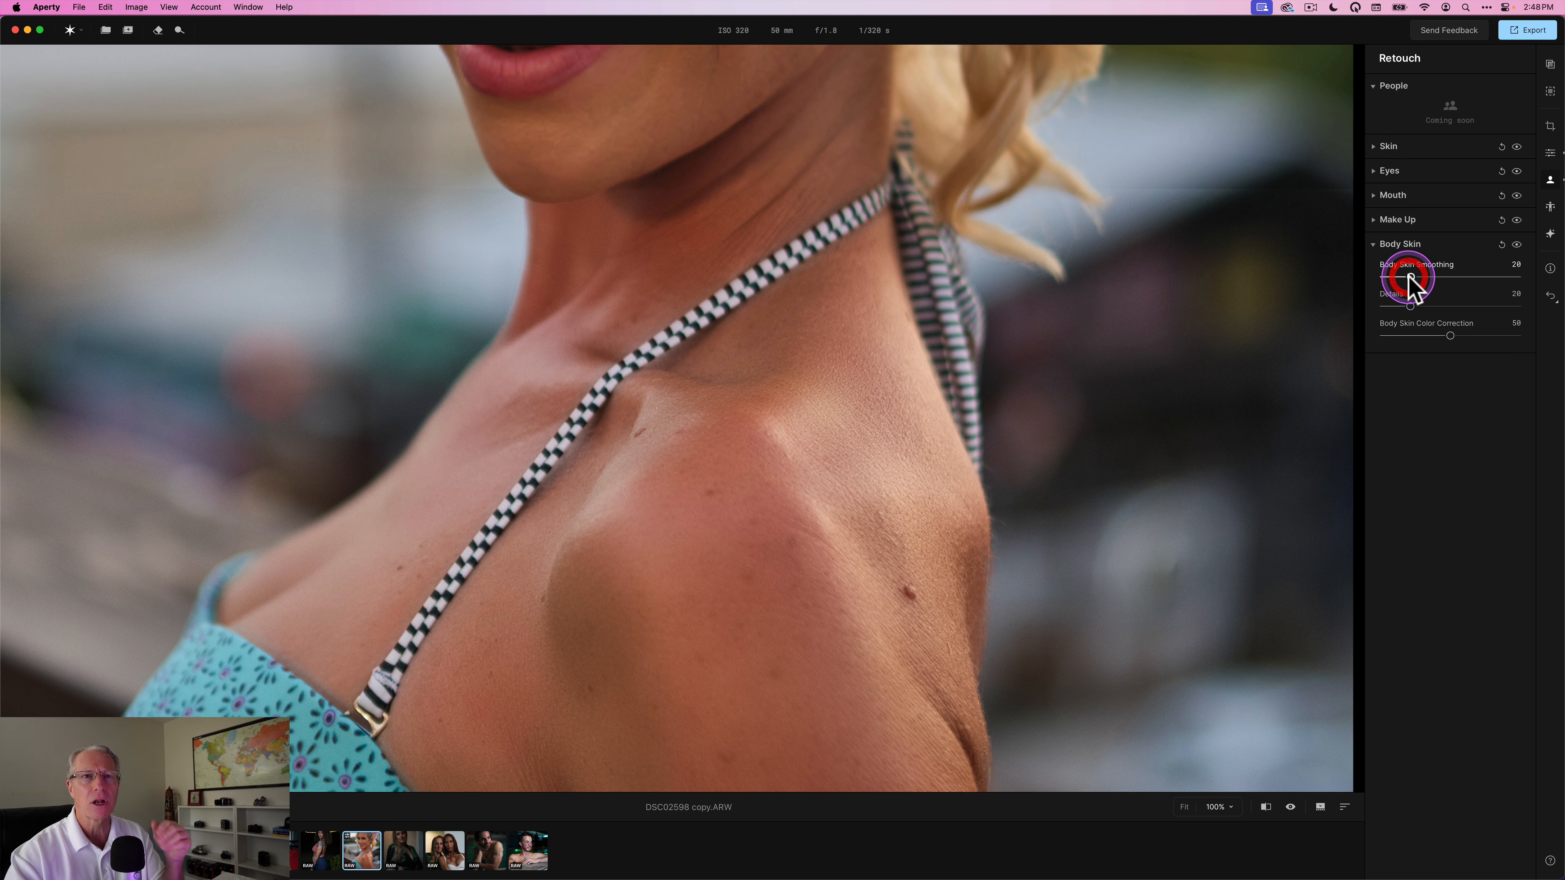
left_click(1012, 569)
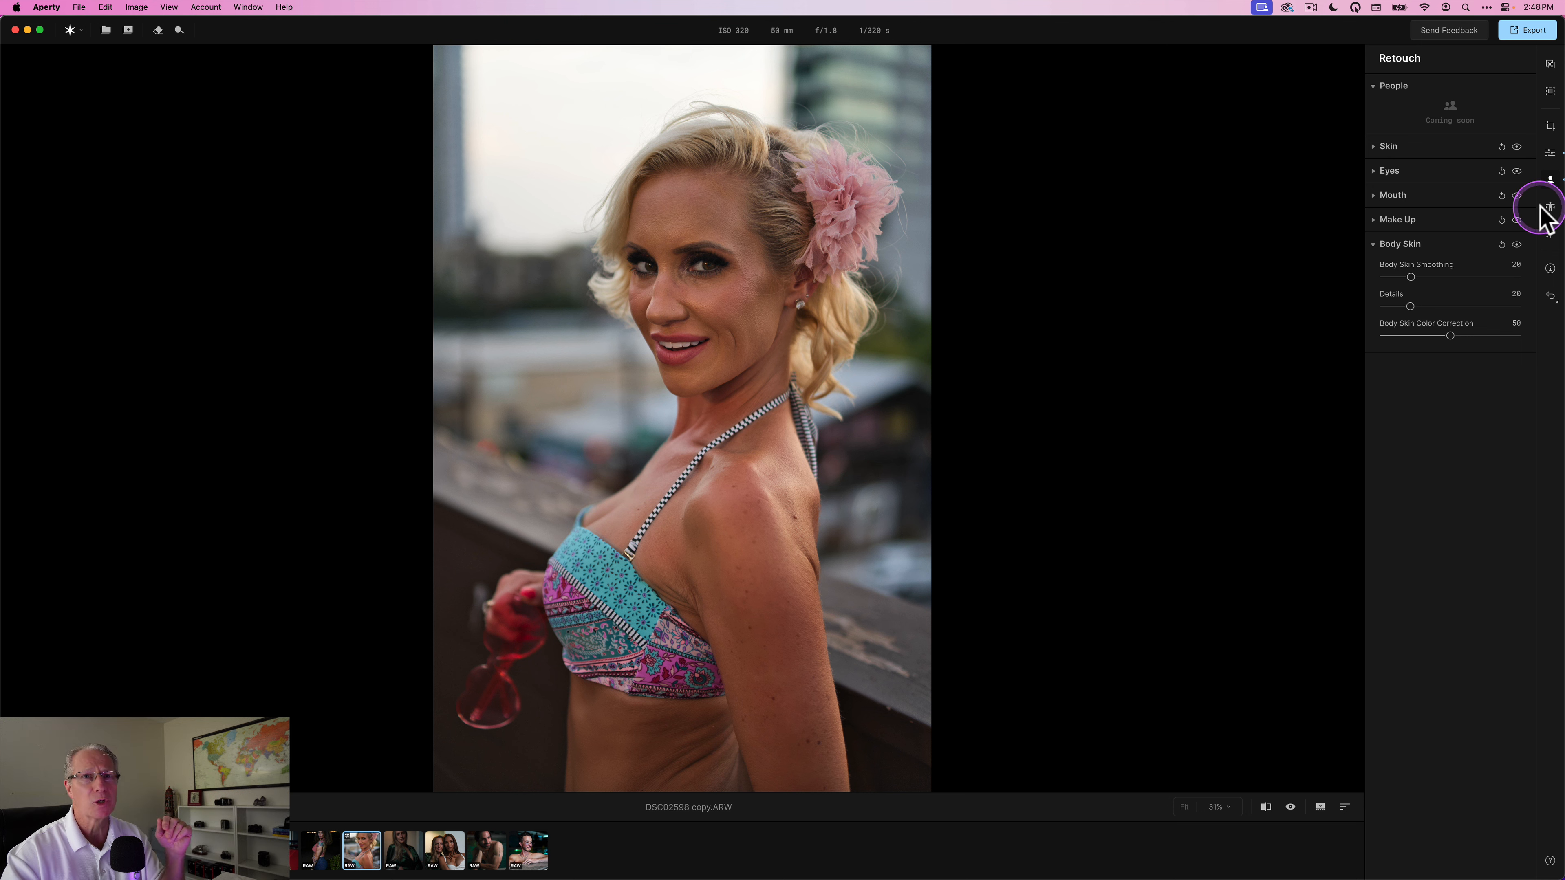
left_click(1375, 245)
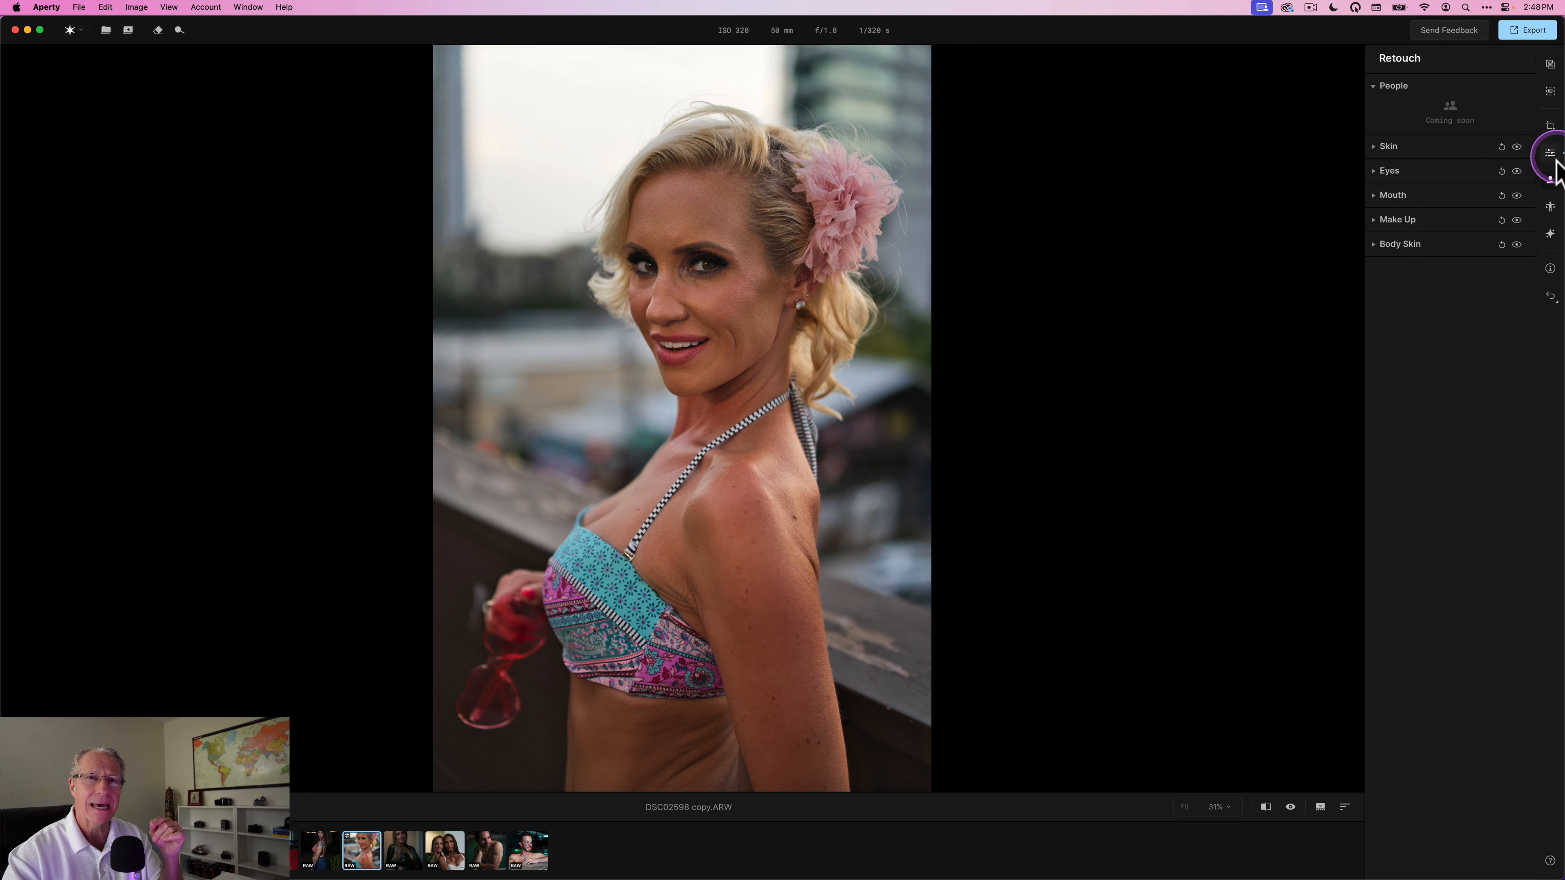
Look over the Face and Eyes adjustments available in Reshape.
left_click(1550, 207)
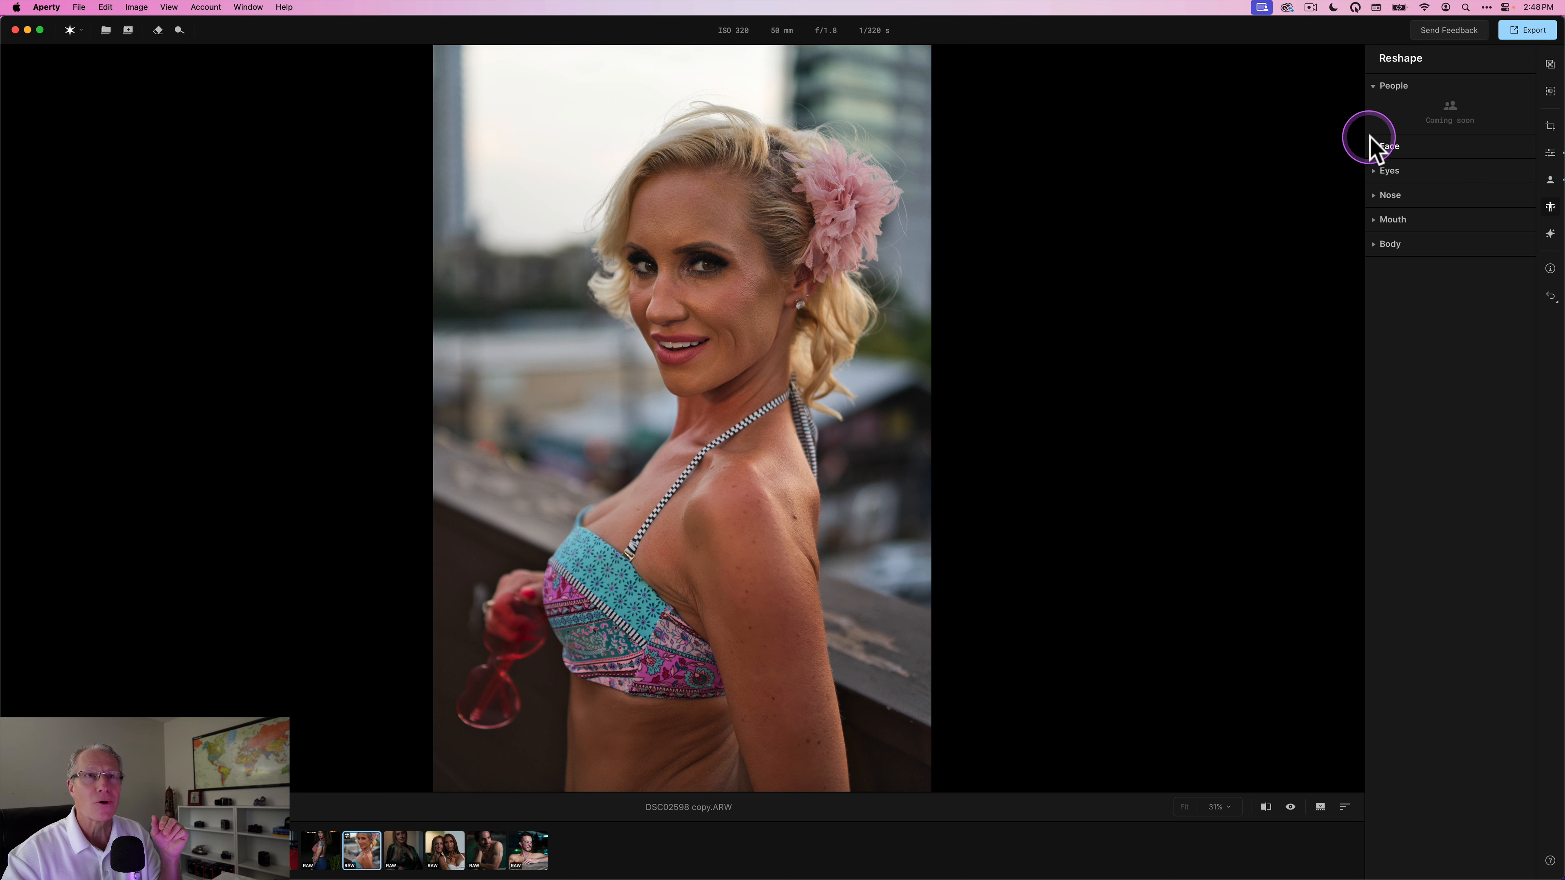
left_click(1375, 148)
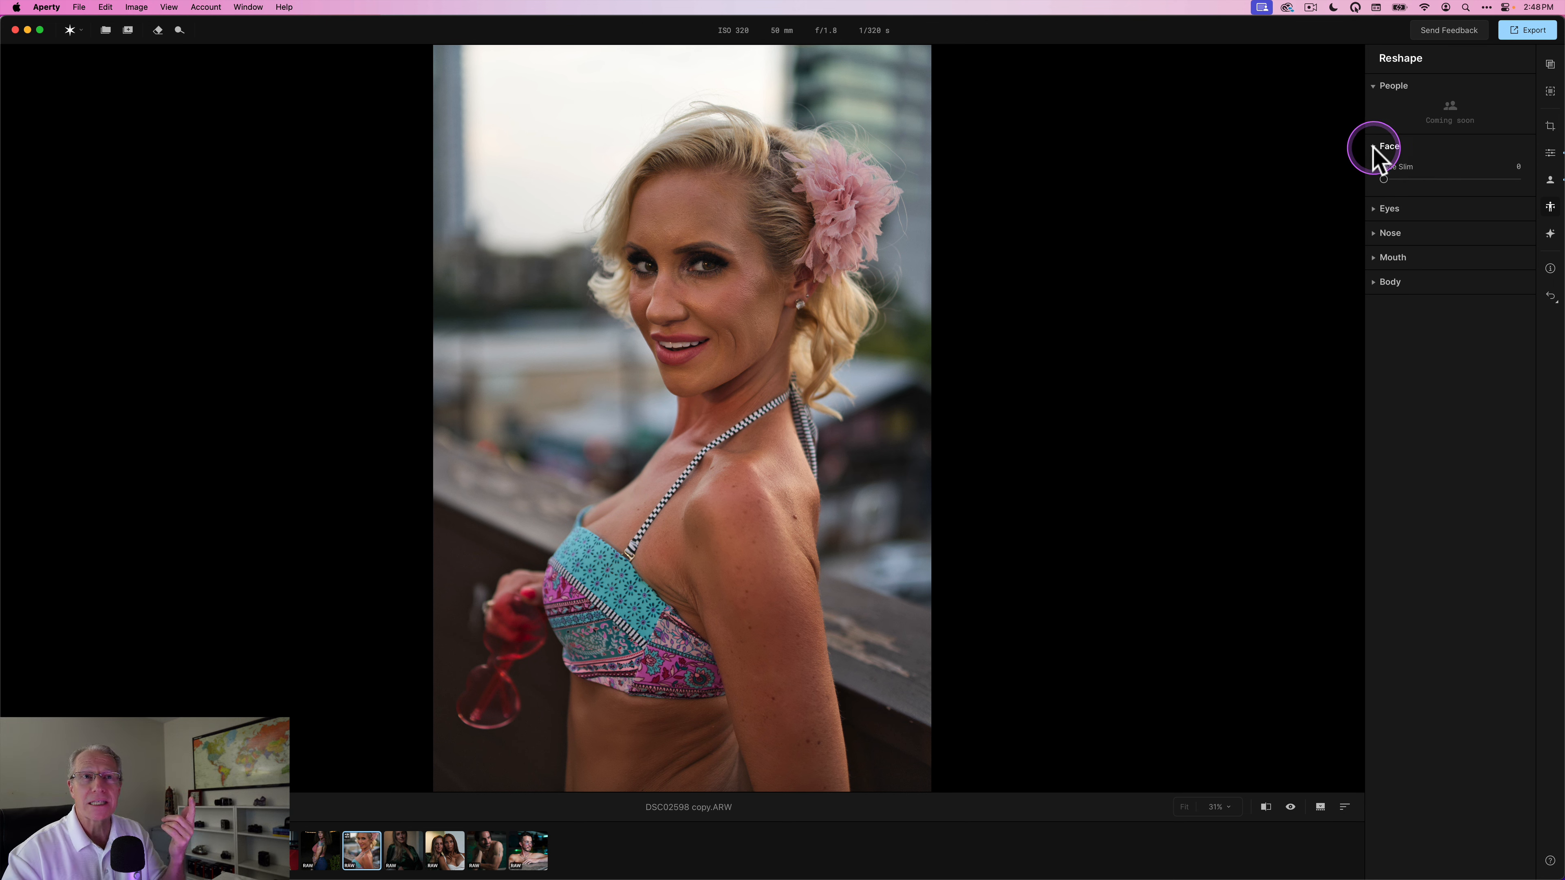
left_click(1373, 146)
left_click(1375, 170)
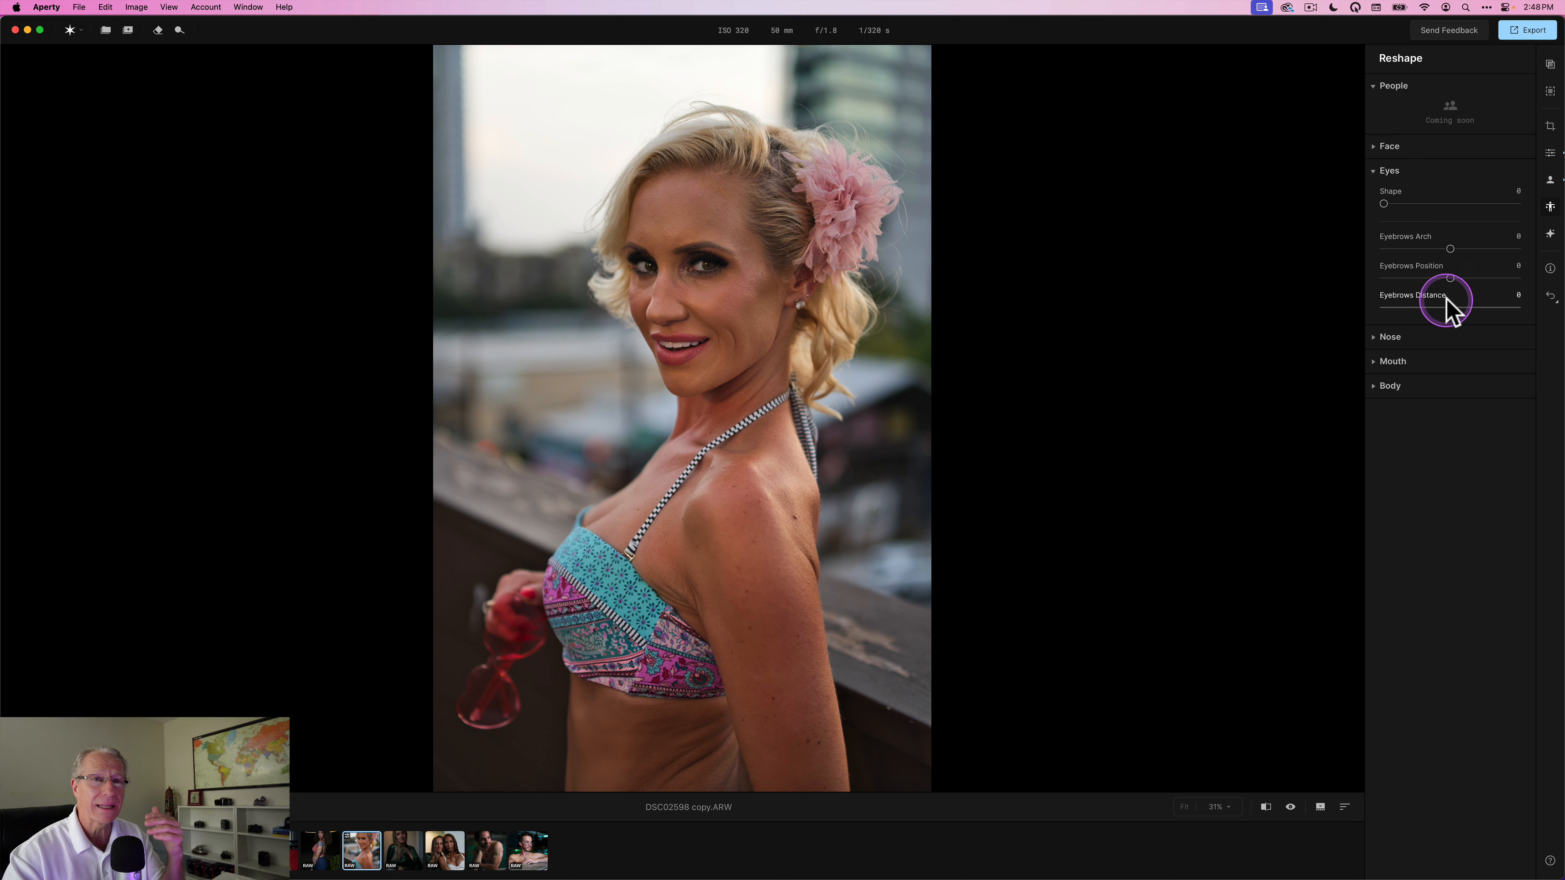
left_click(1384, 172)
Reshape the nose with Nose Bridge Shape 39, Nose Tip Shape 42, X 38 and Y -54.
left_click(1378, 196)
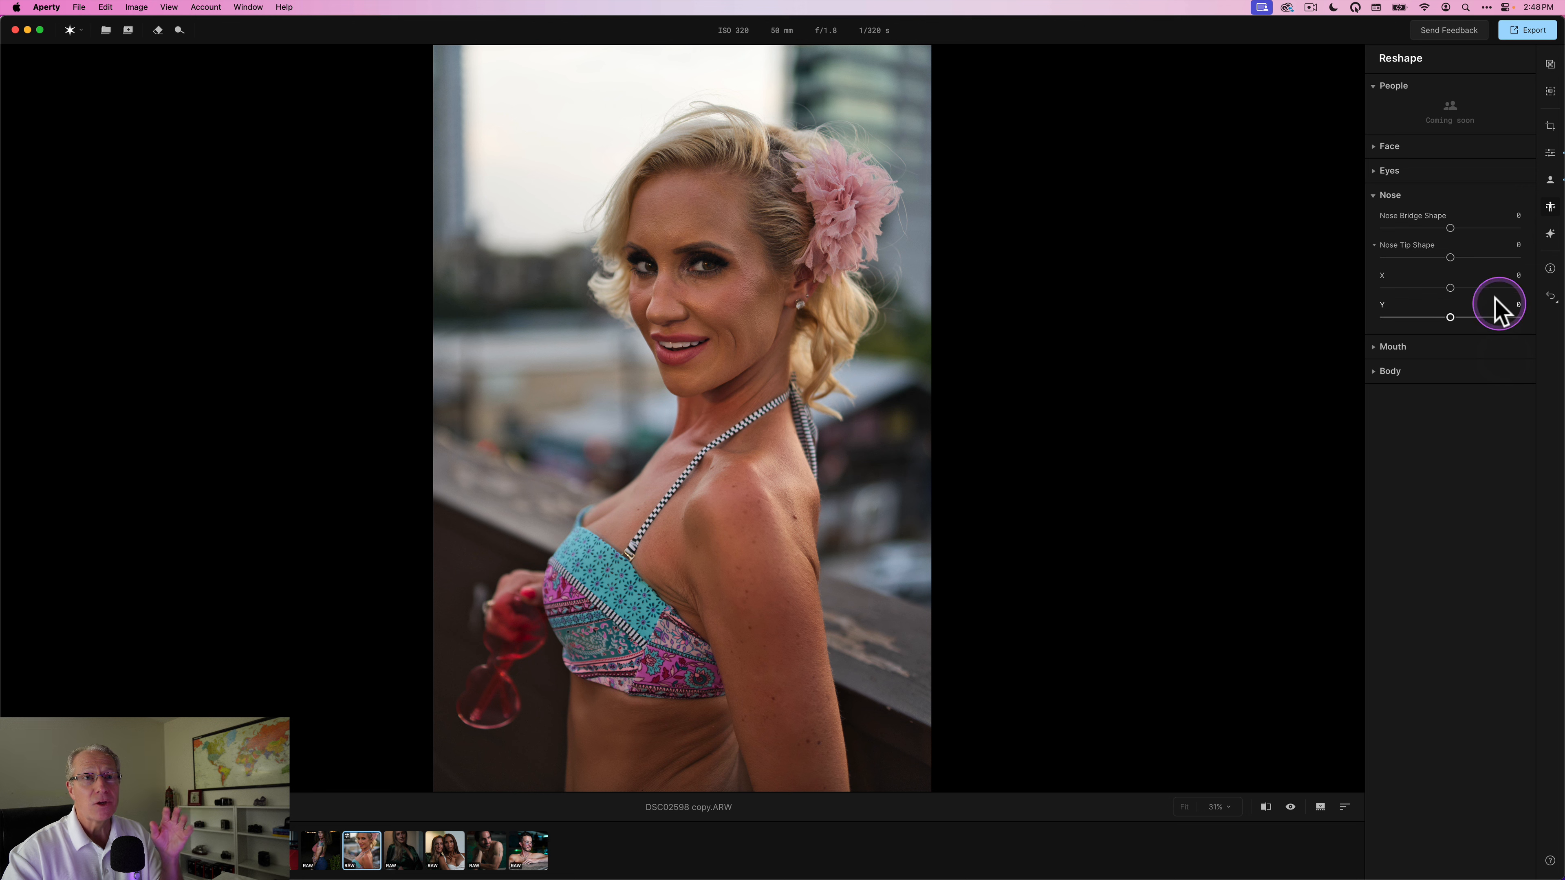
left_click(1445, 283)
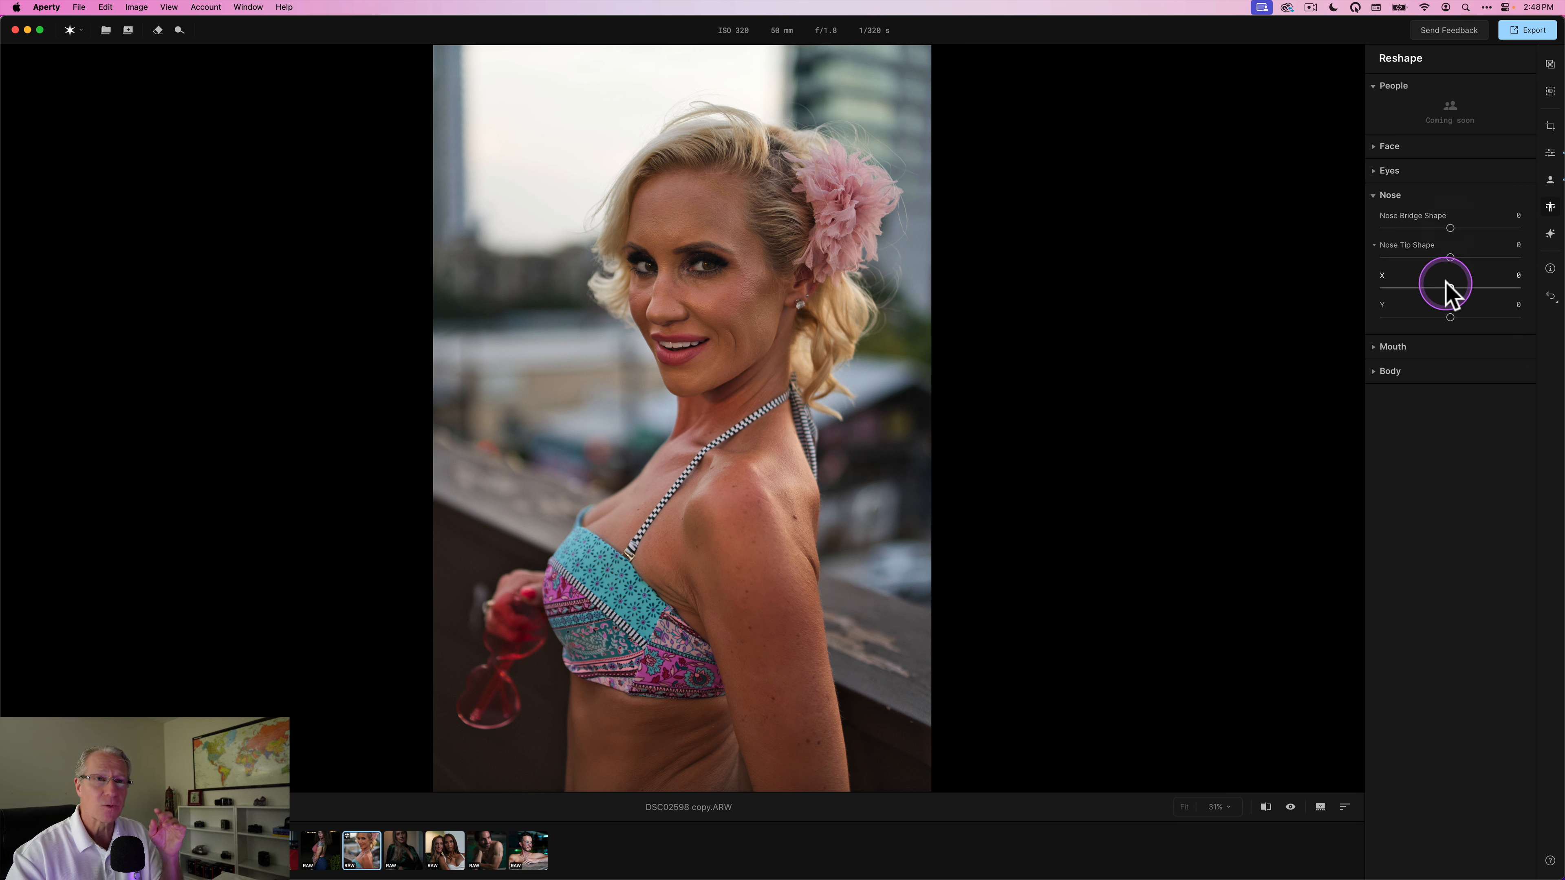
left_click_drag(1450, 258, 1478, 285)
left_click(1474, 288)
left_click(1473, 312)
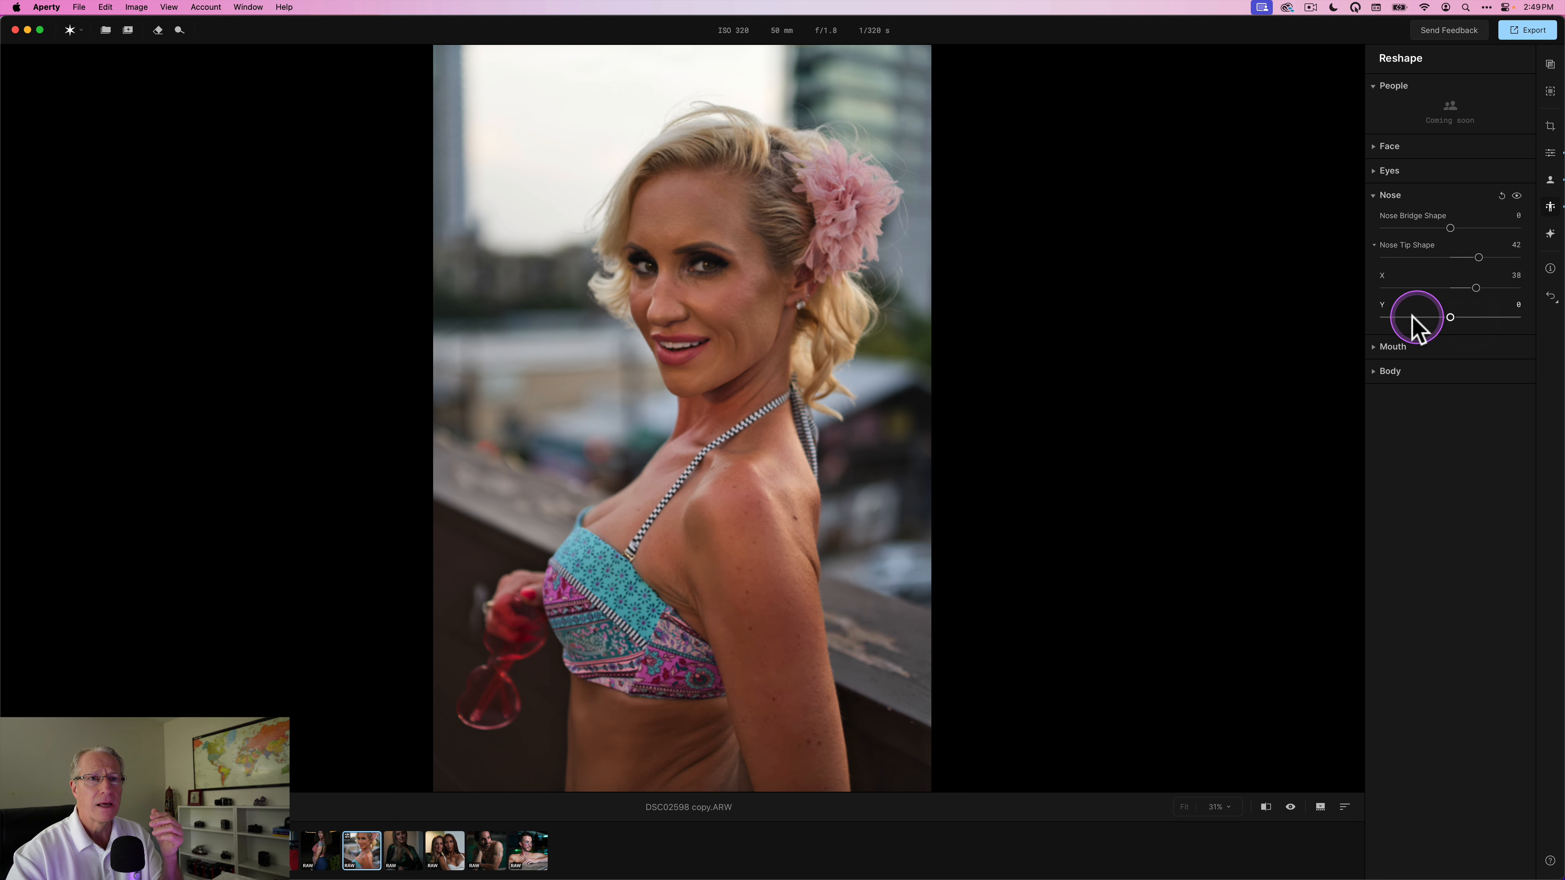
left_click(1515, 195)
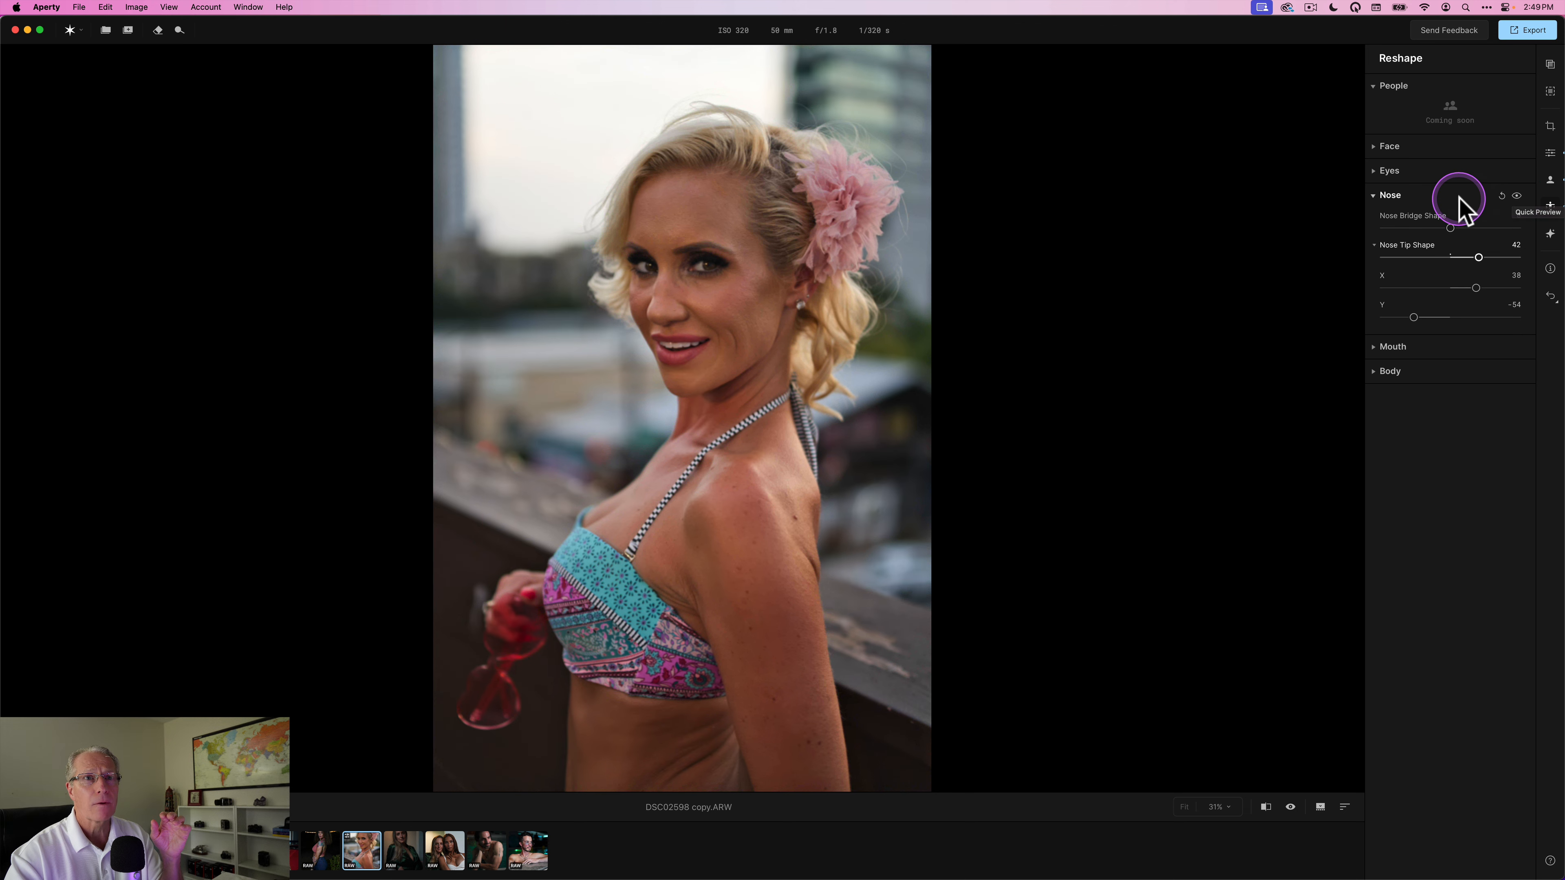
left_click(1478, 227)
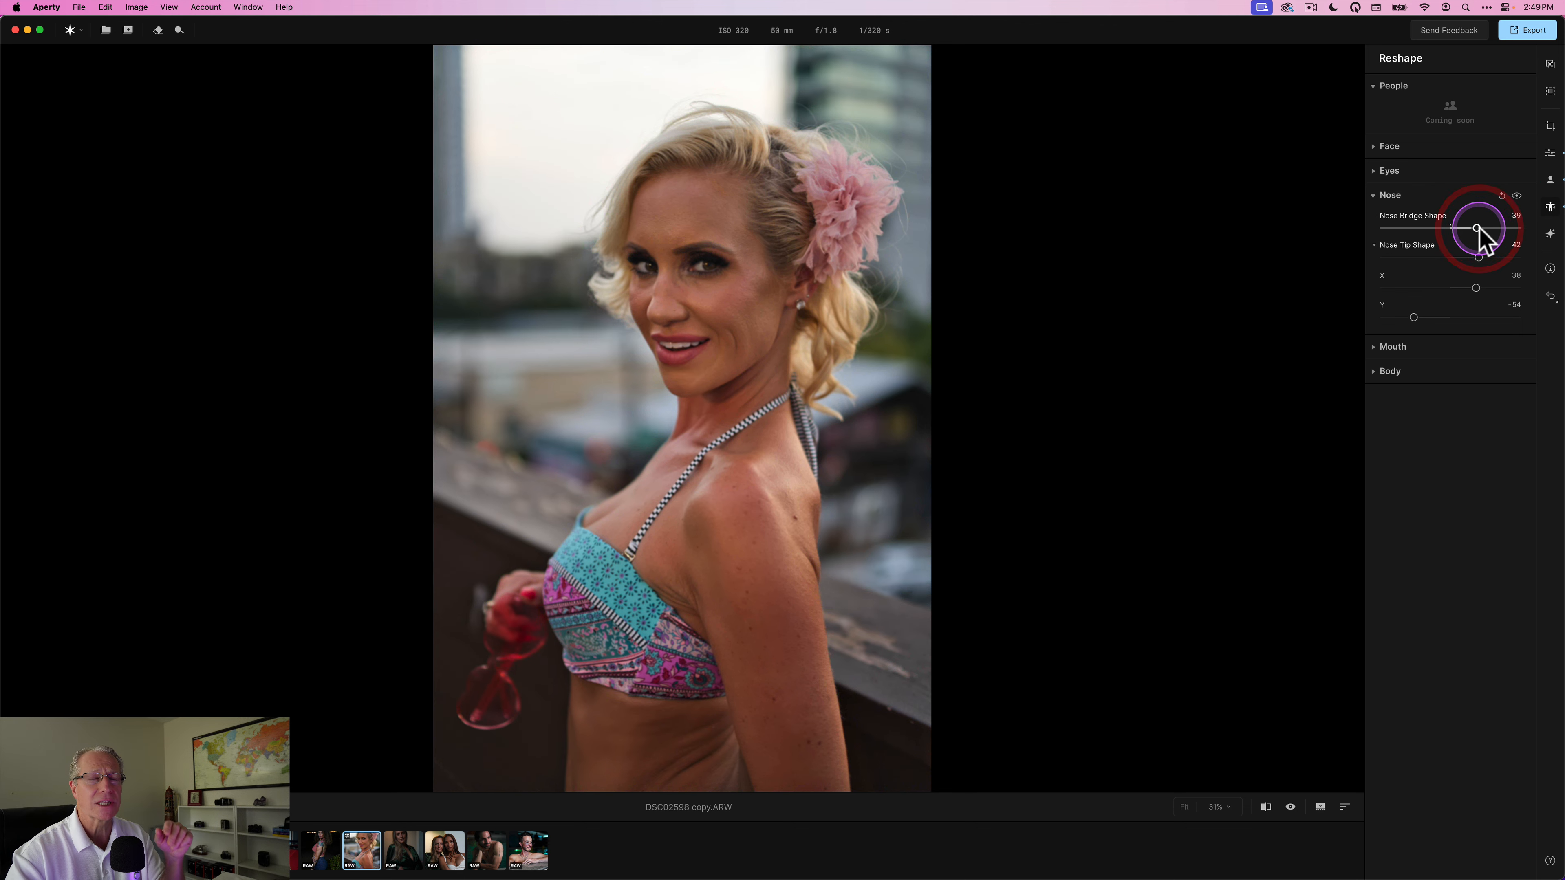
Compare the woman's face before and after the edits at 100% zoom.
left_click(672, 304)
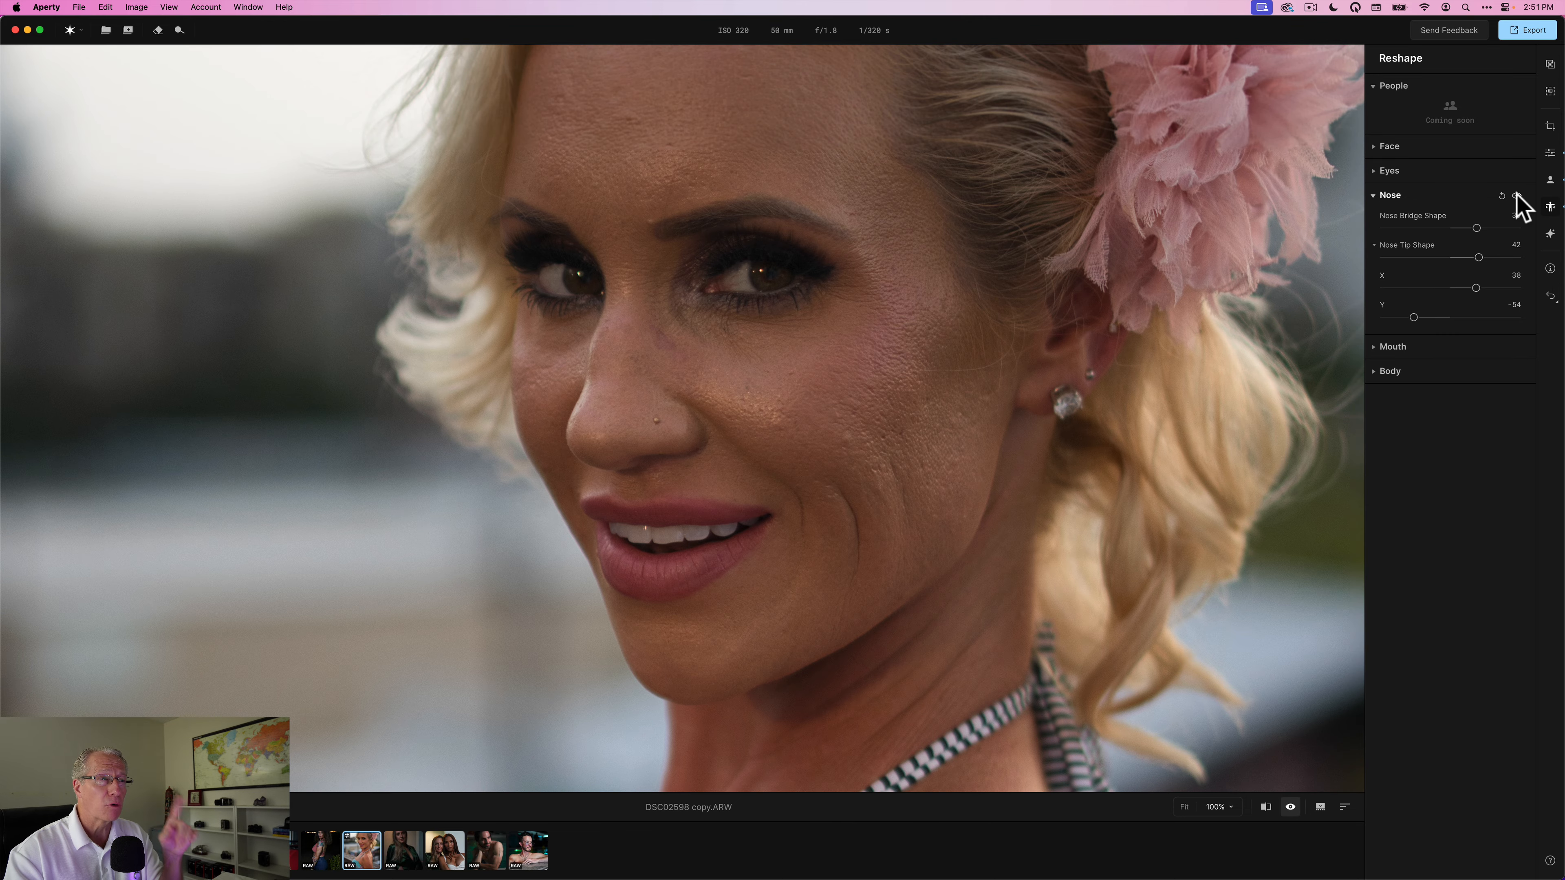
key("backslash")
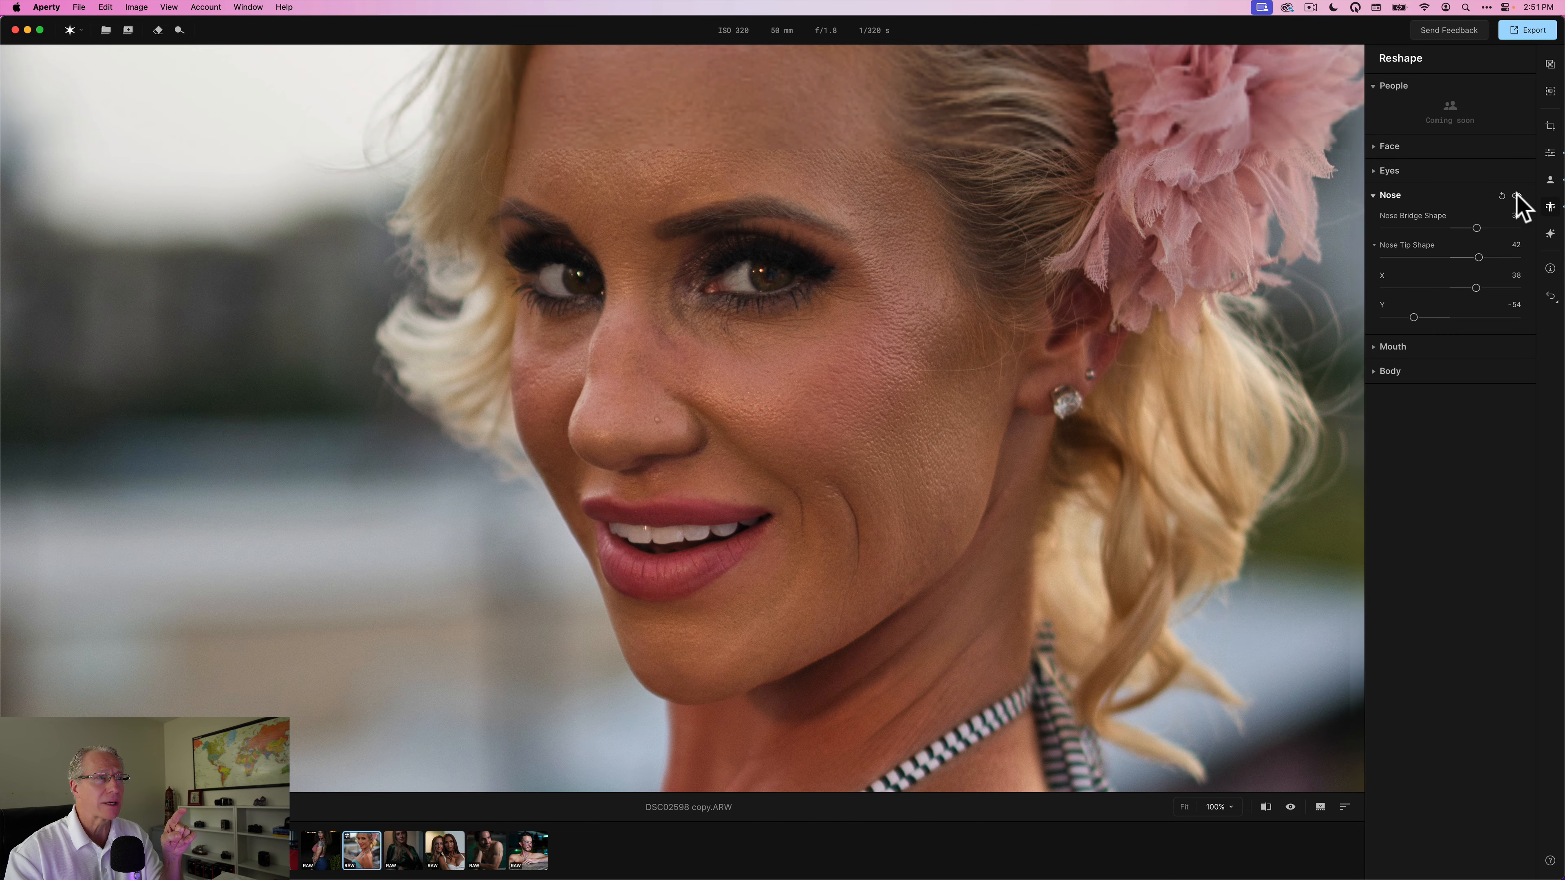
key("backslash")
key("backslash")
key("backslash")
key("backslash")
key("backslash")
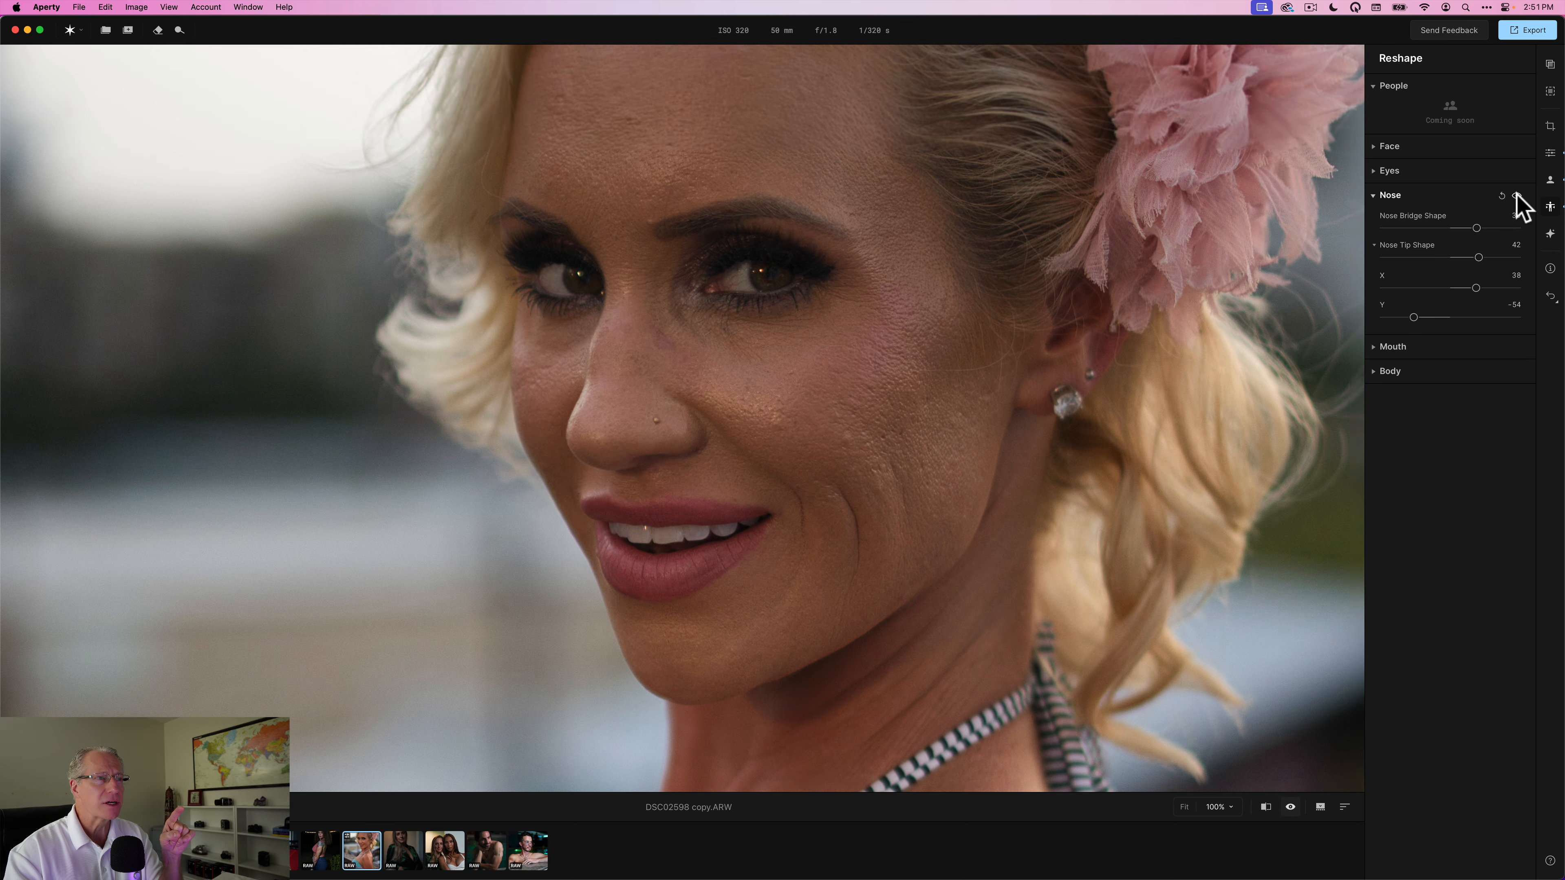
Reset the Nose reshaping adjustments on the woman's face.
key("backslash")
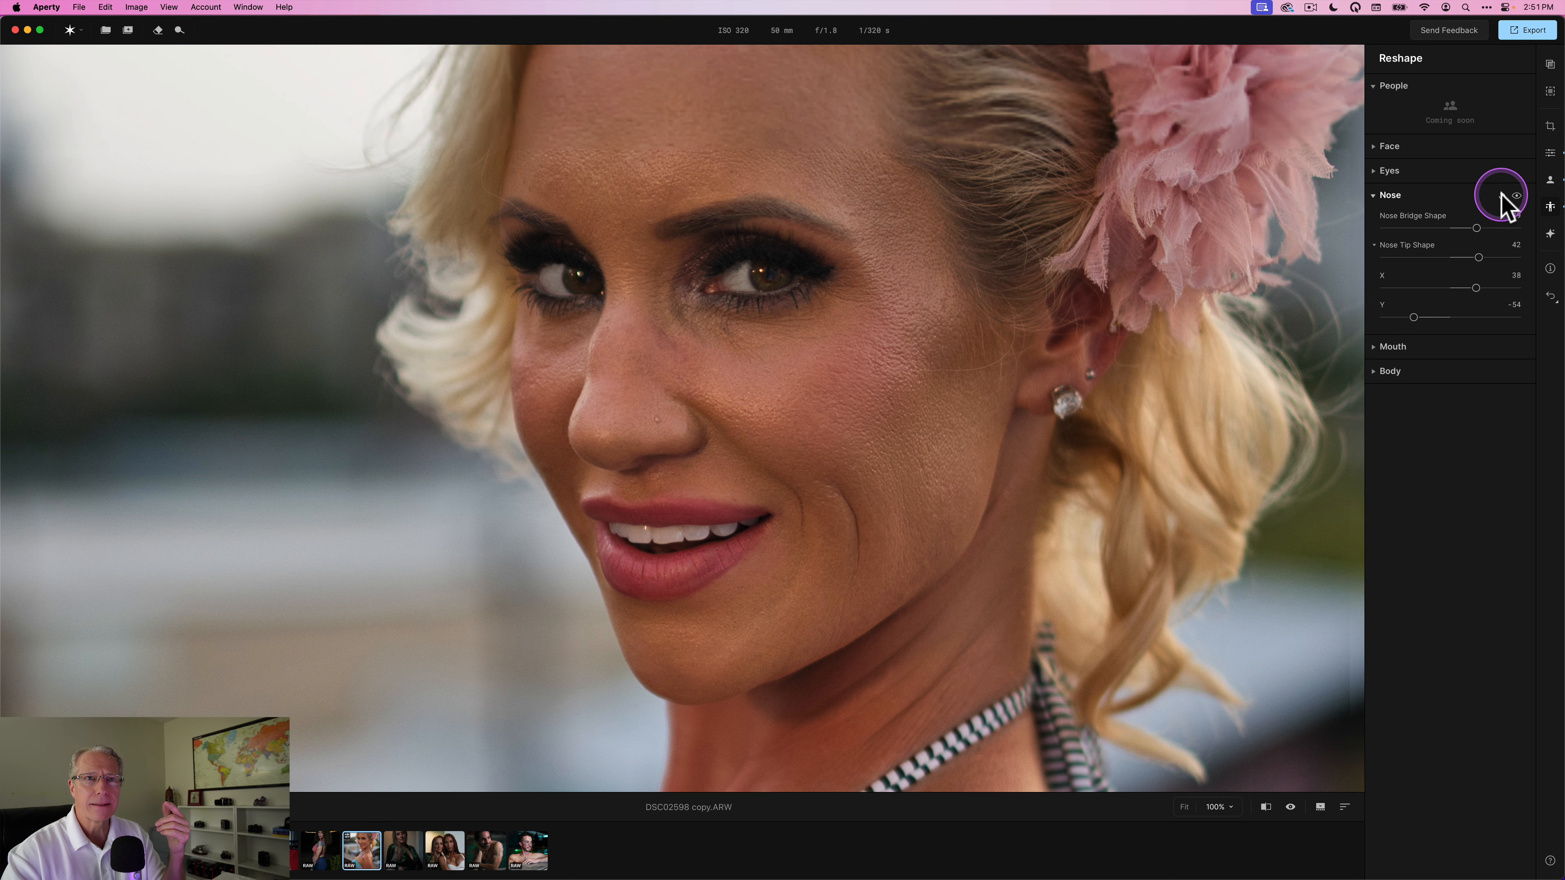
left_click(1502, 195)
left_click(1414, 197)
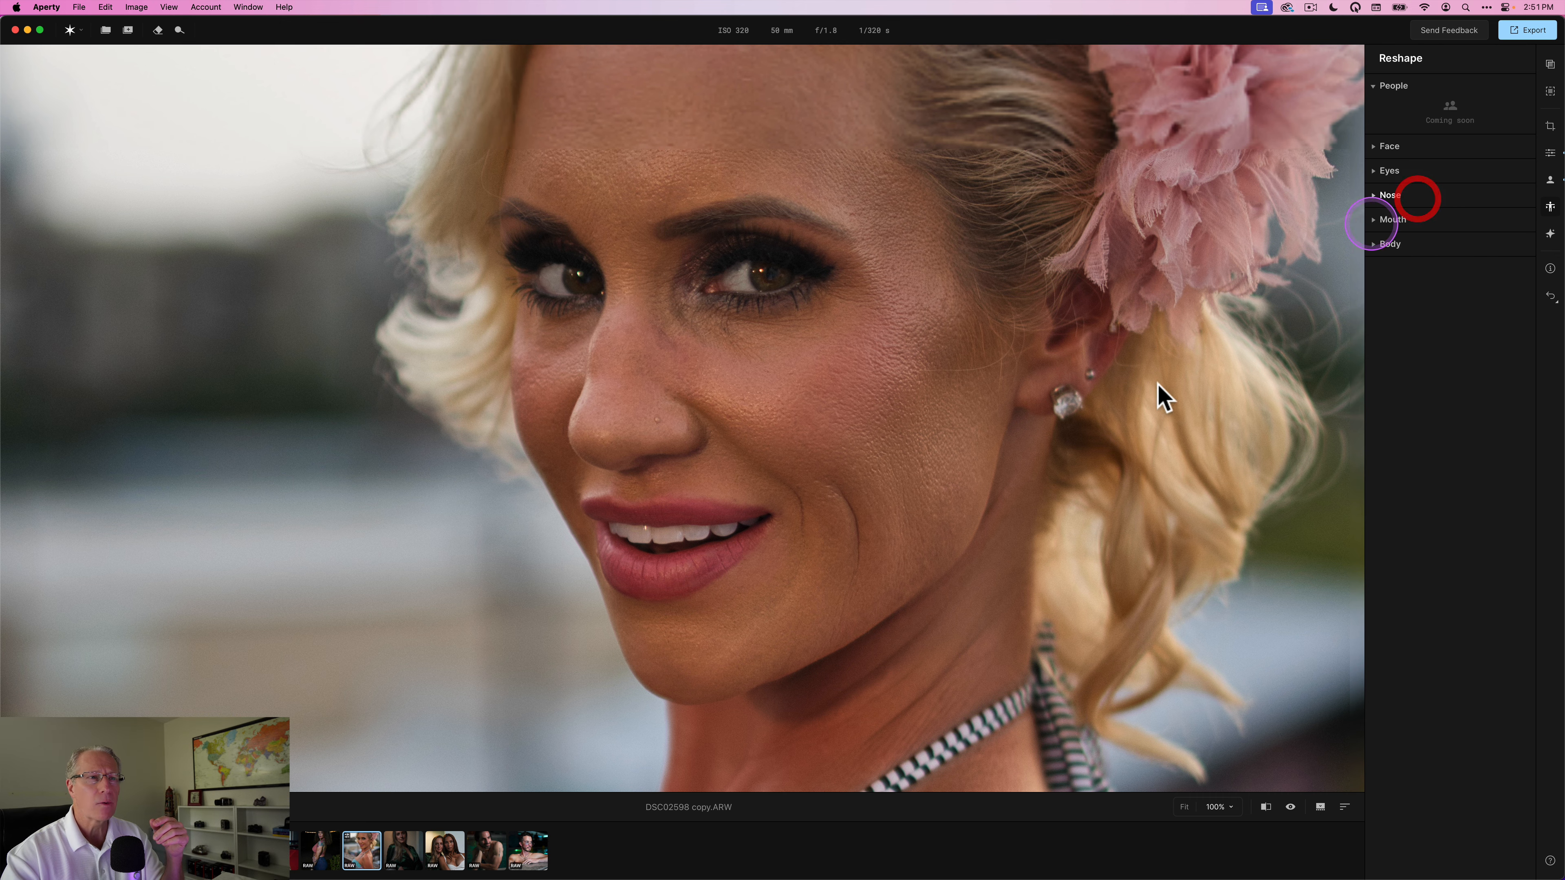
left_click(1094, 437)
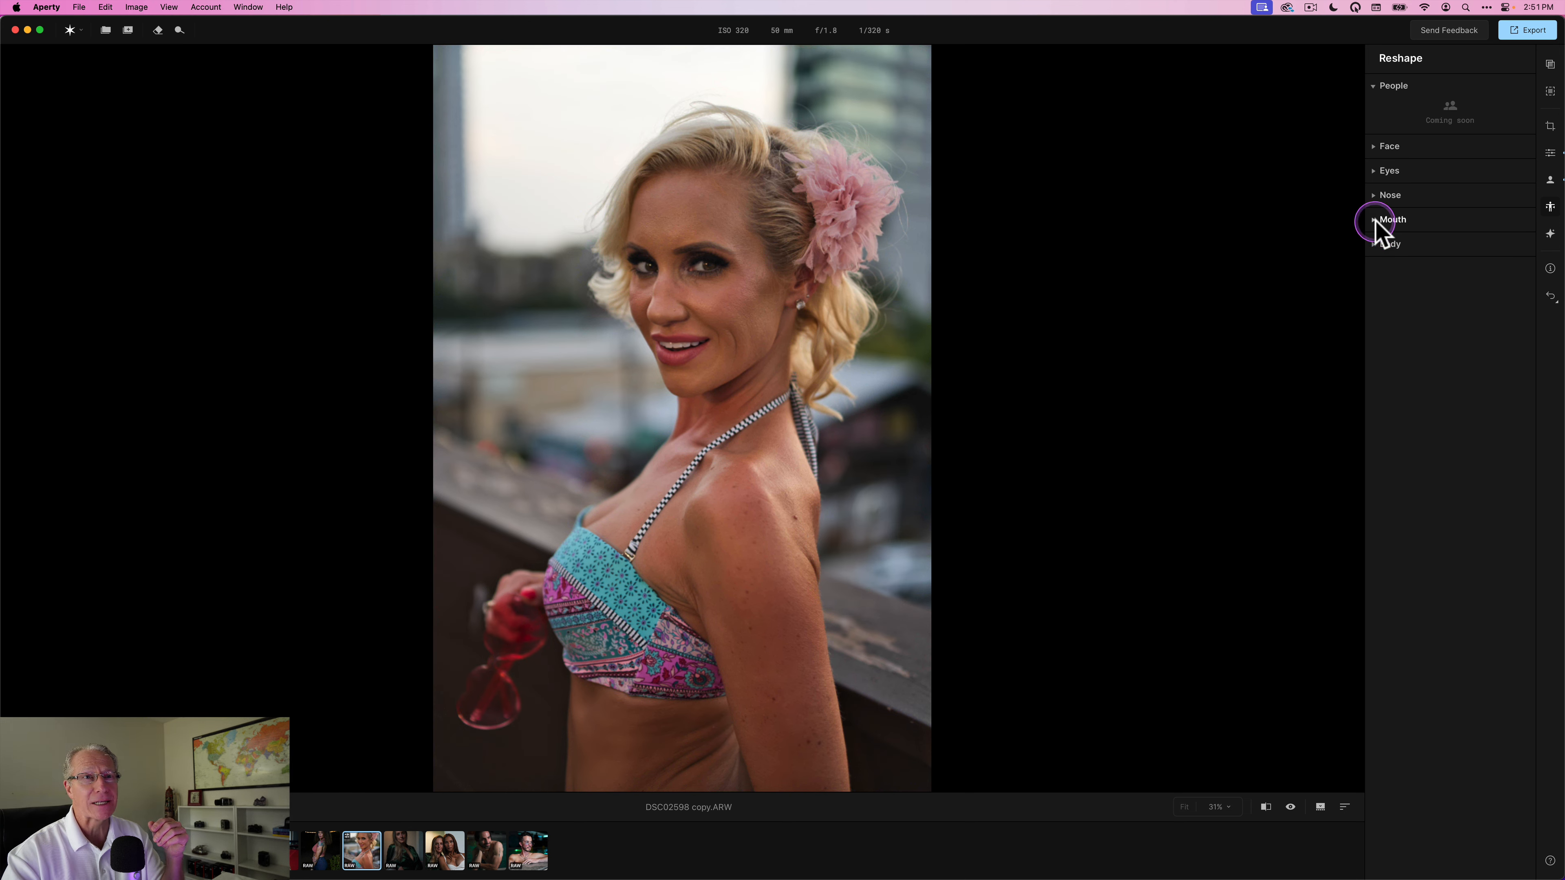
Look over the Mouth and Body adjustments available in Reshape.
left_click(1391, 221)
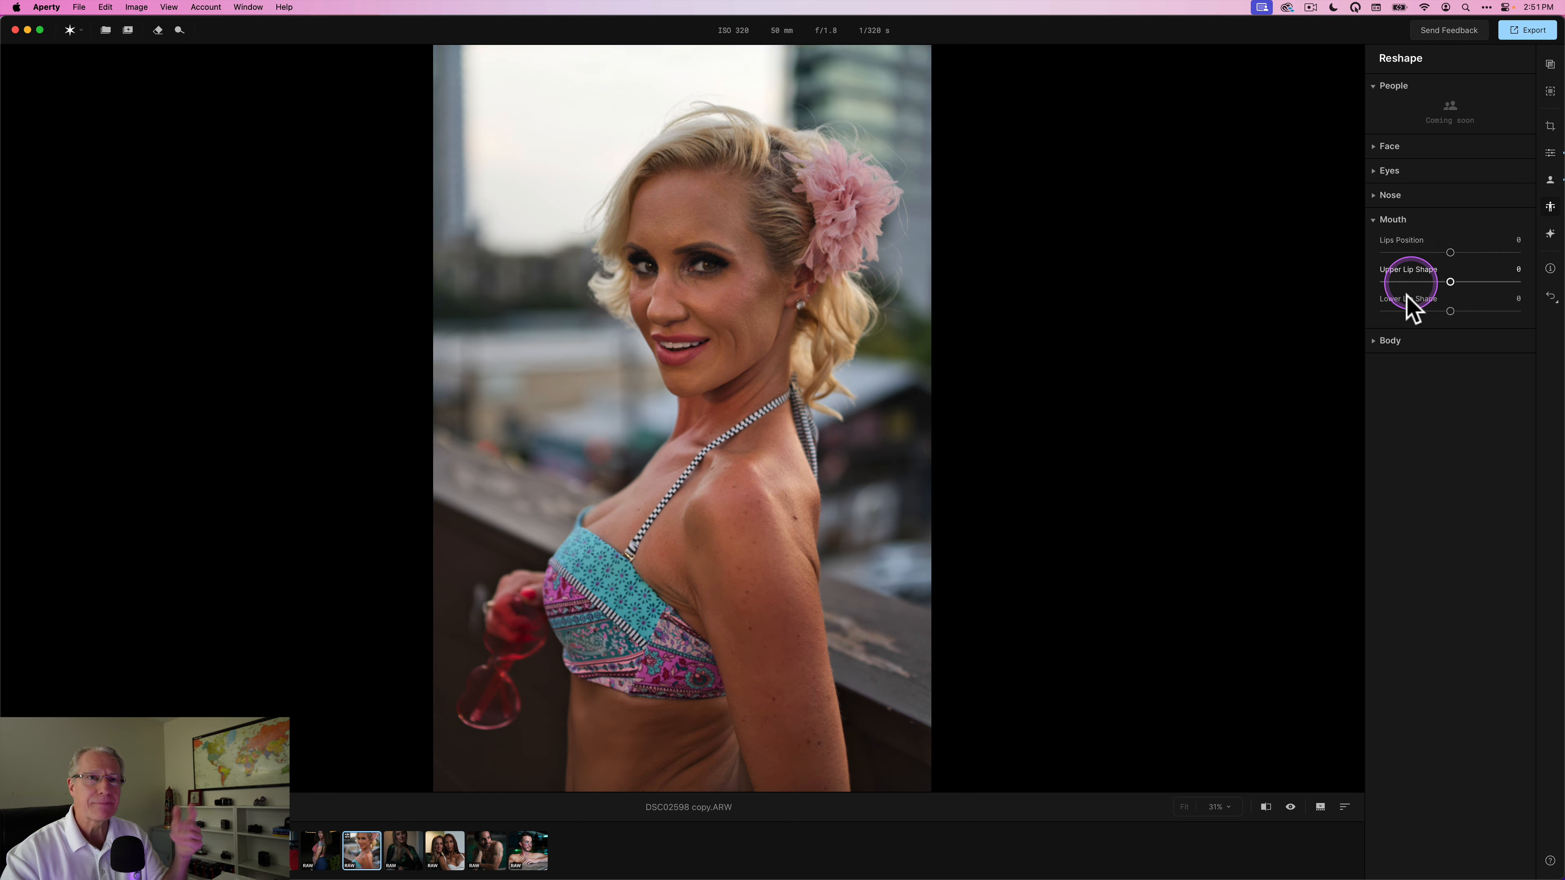
left_click(1391, 220)
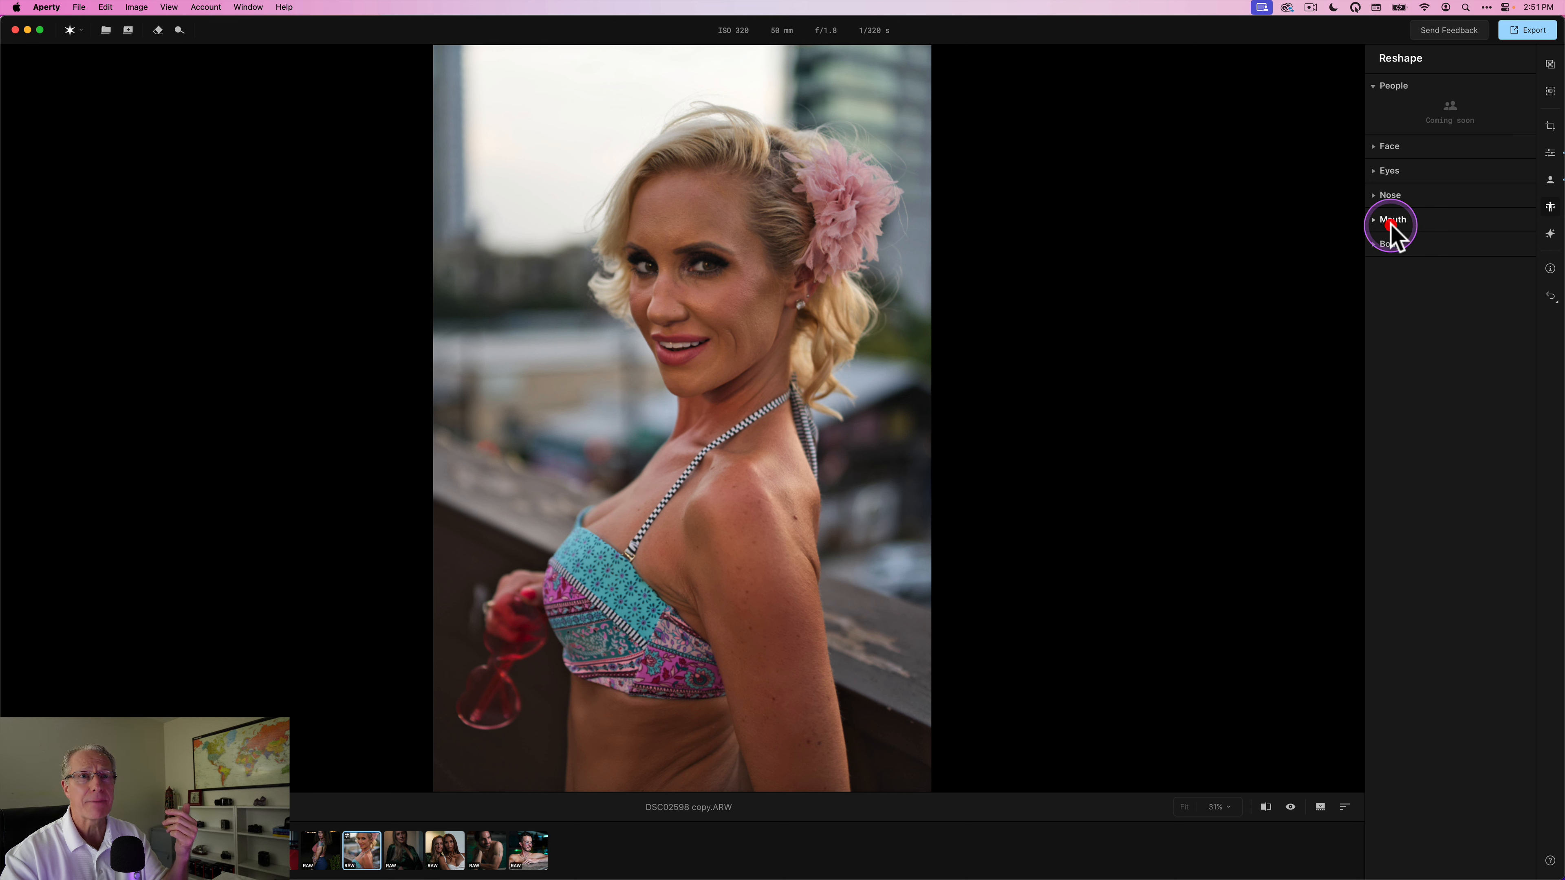
left_click(1390, 245)
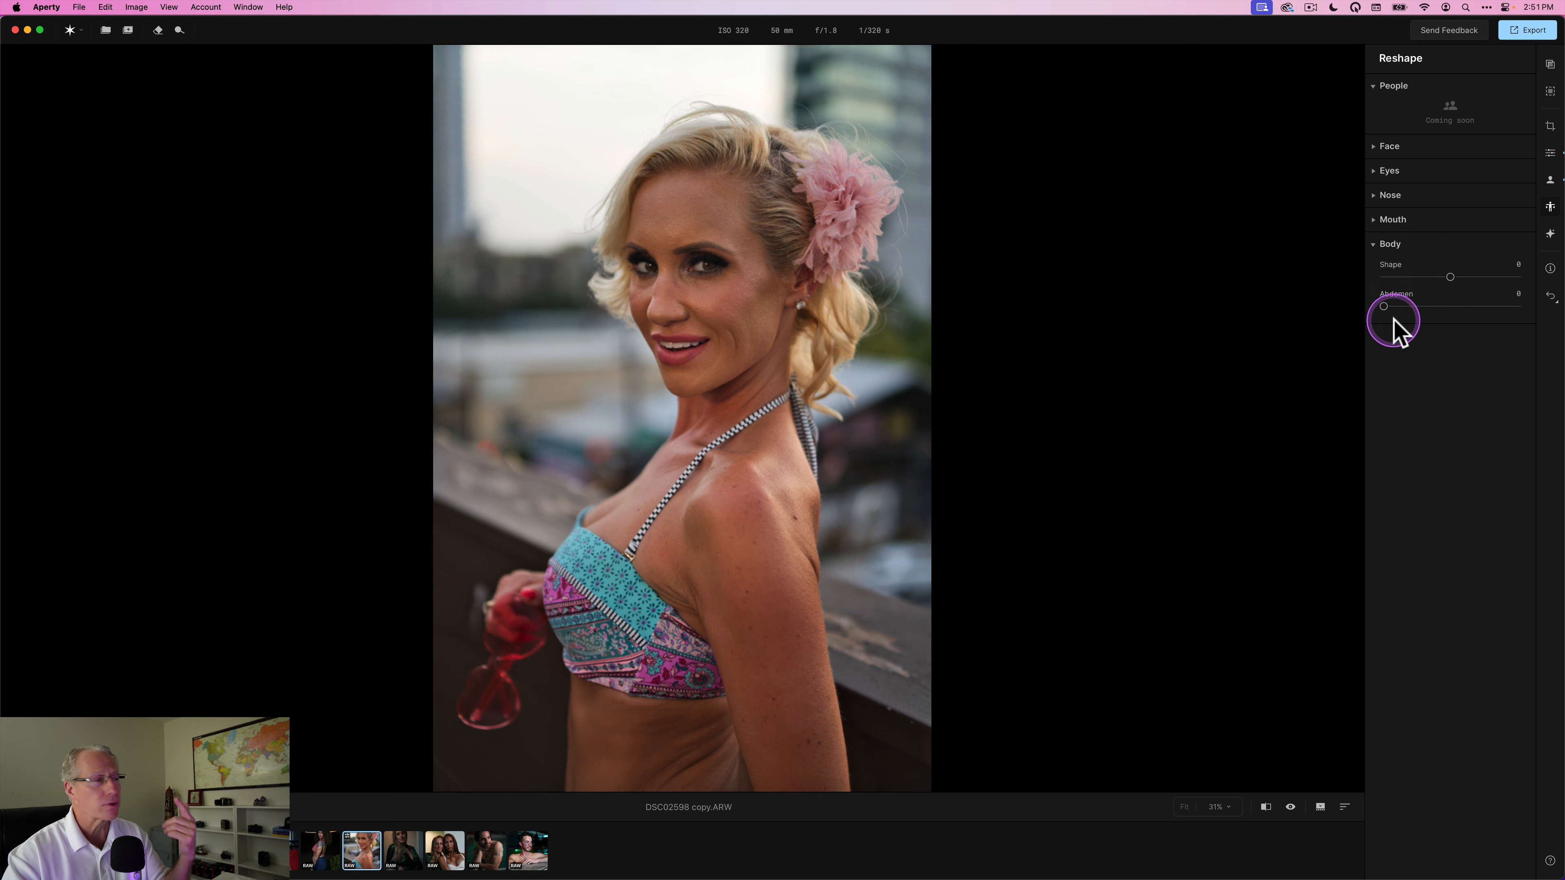
left_click(1391, 245)
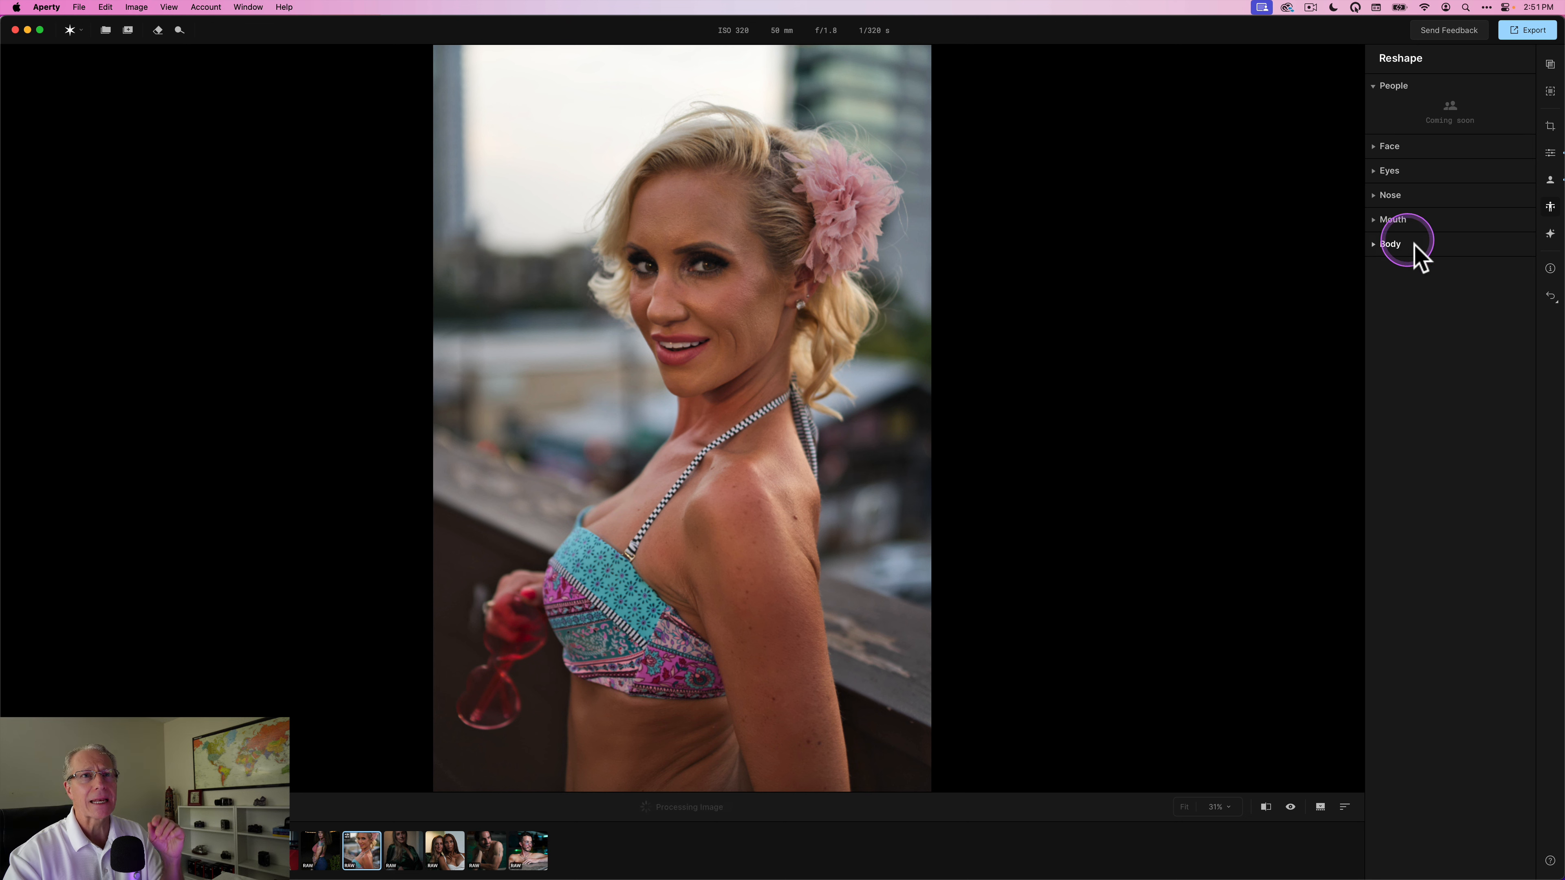
Try a Studio Light spot shown on the canvas with Amount 14, and compare the portrait with and without it.
left_click(1550, 235)
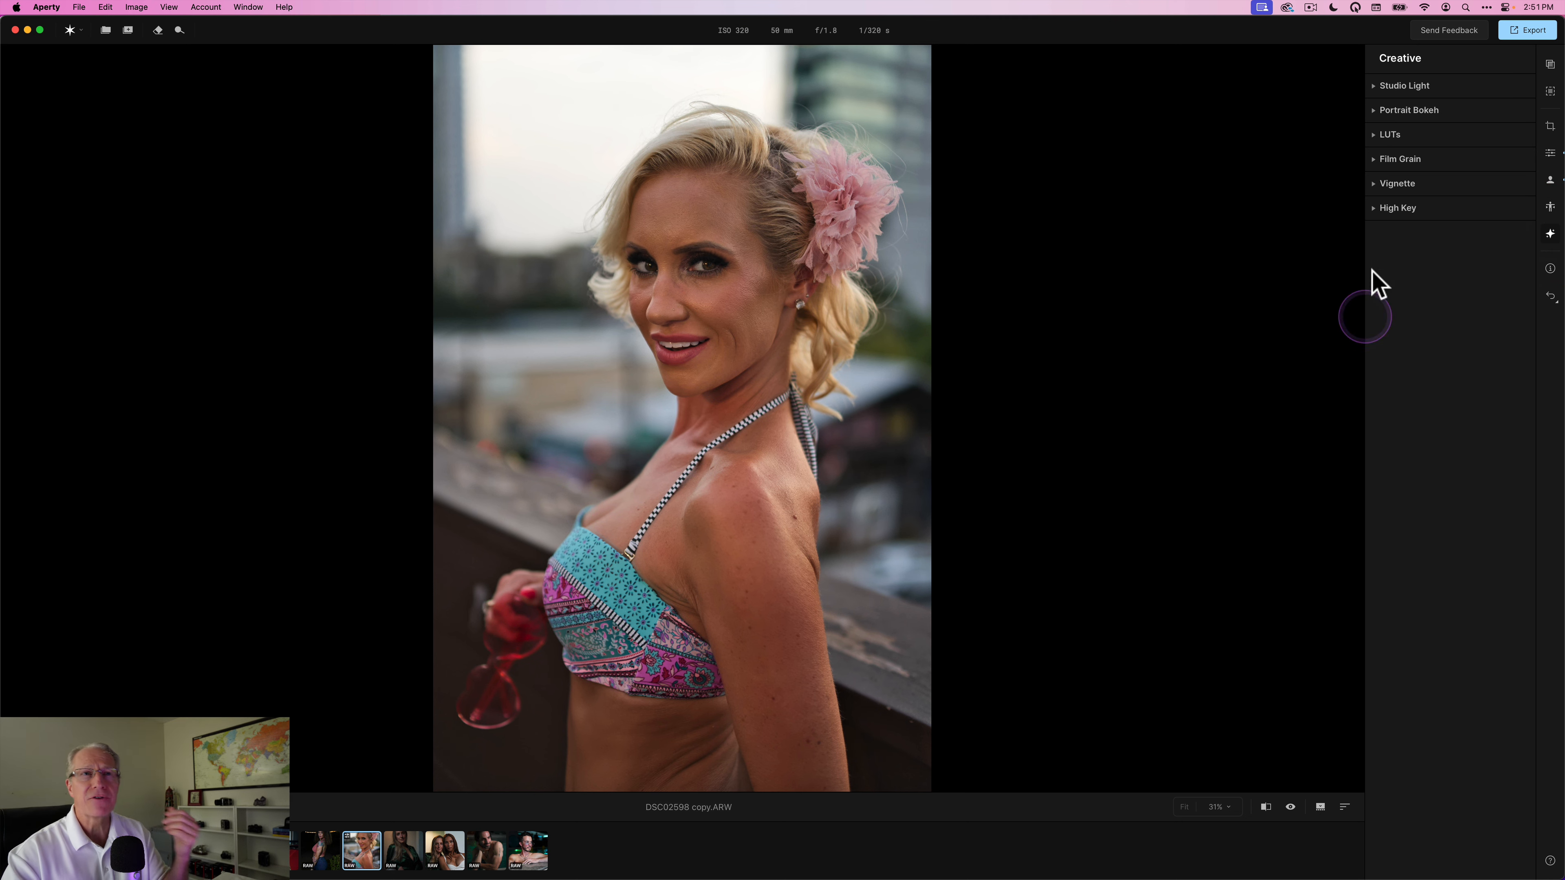
left_click(1373, 84)
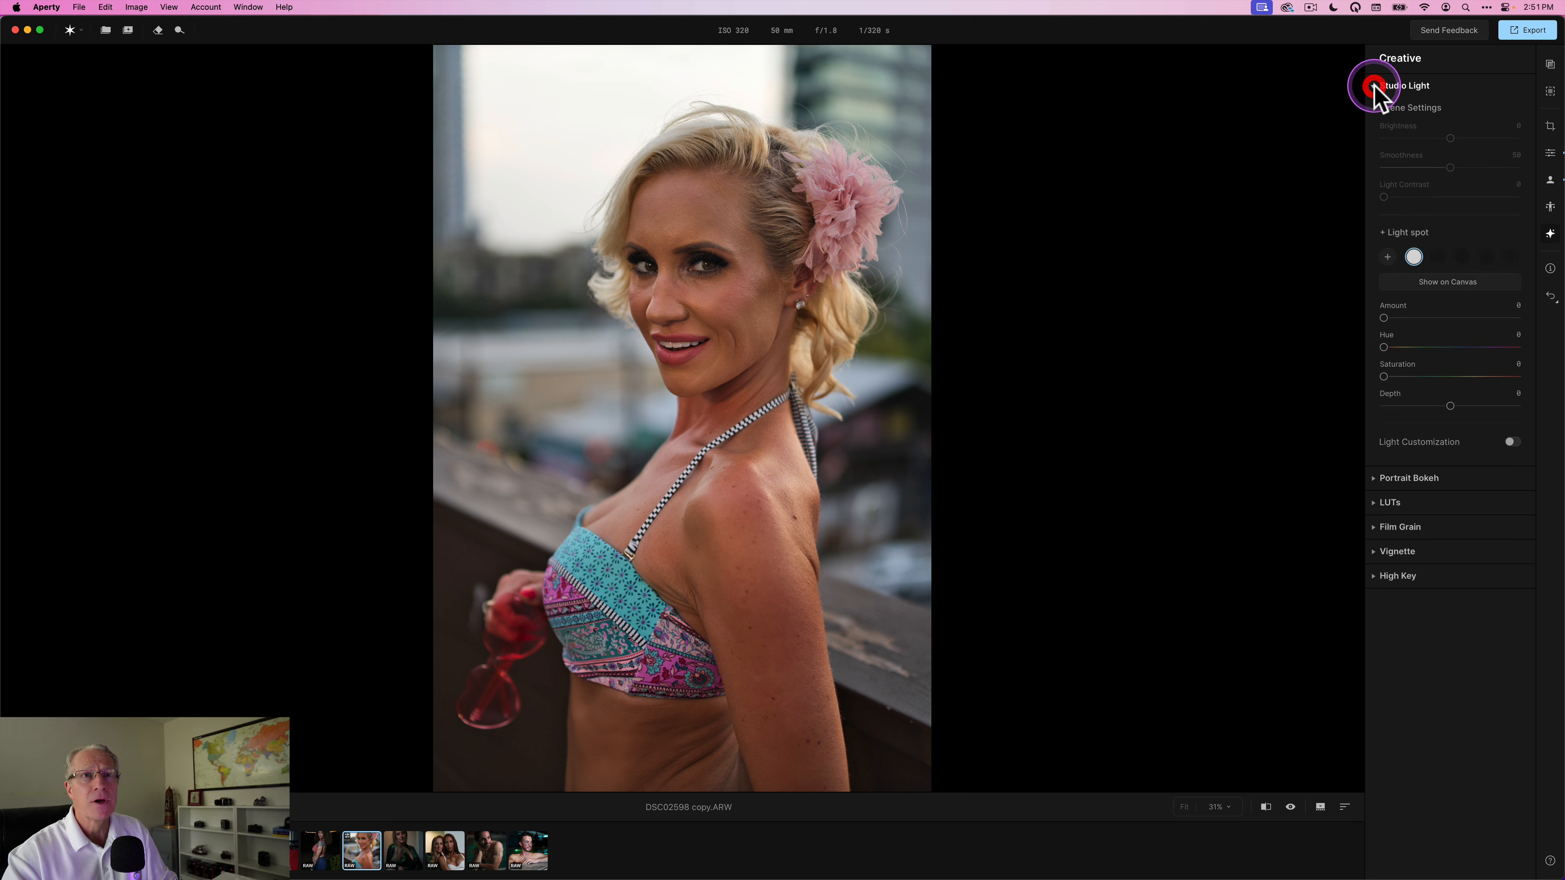
left_click_drag(1387, 318, 1424, 315)
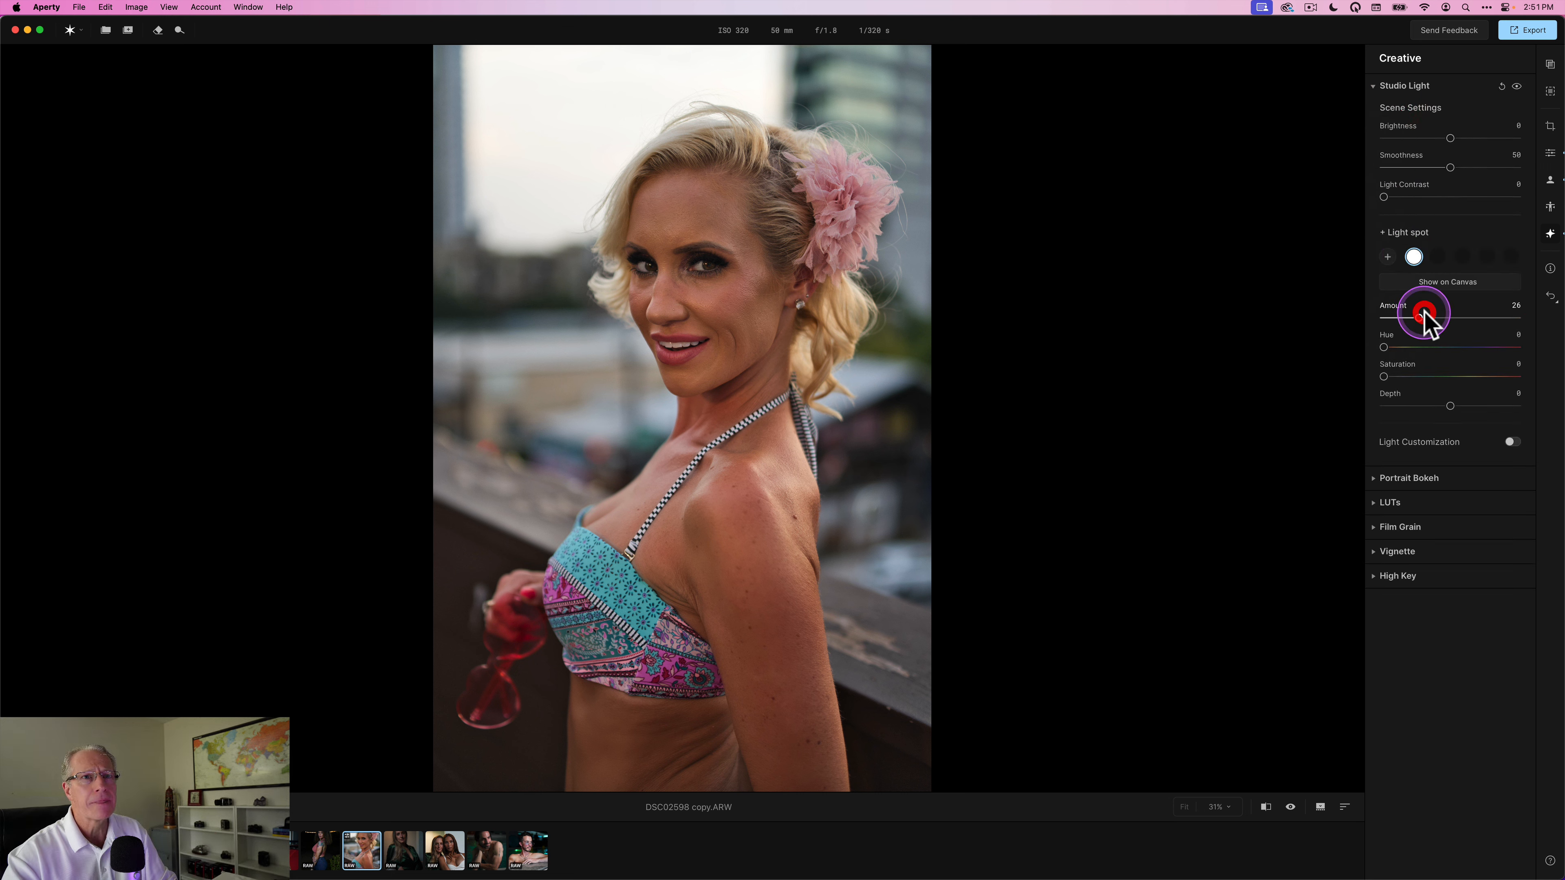
left_click(1447, 281)
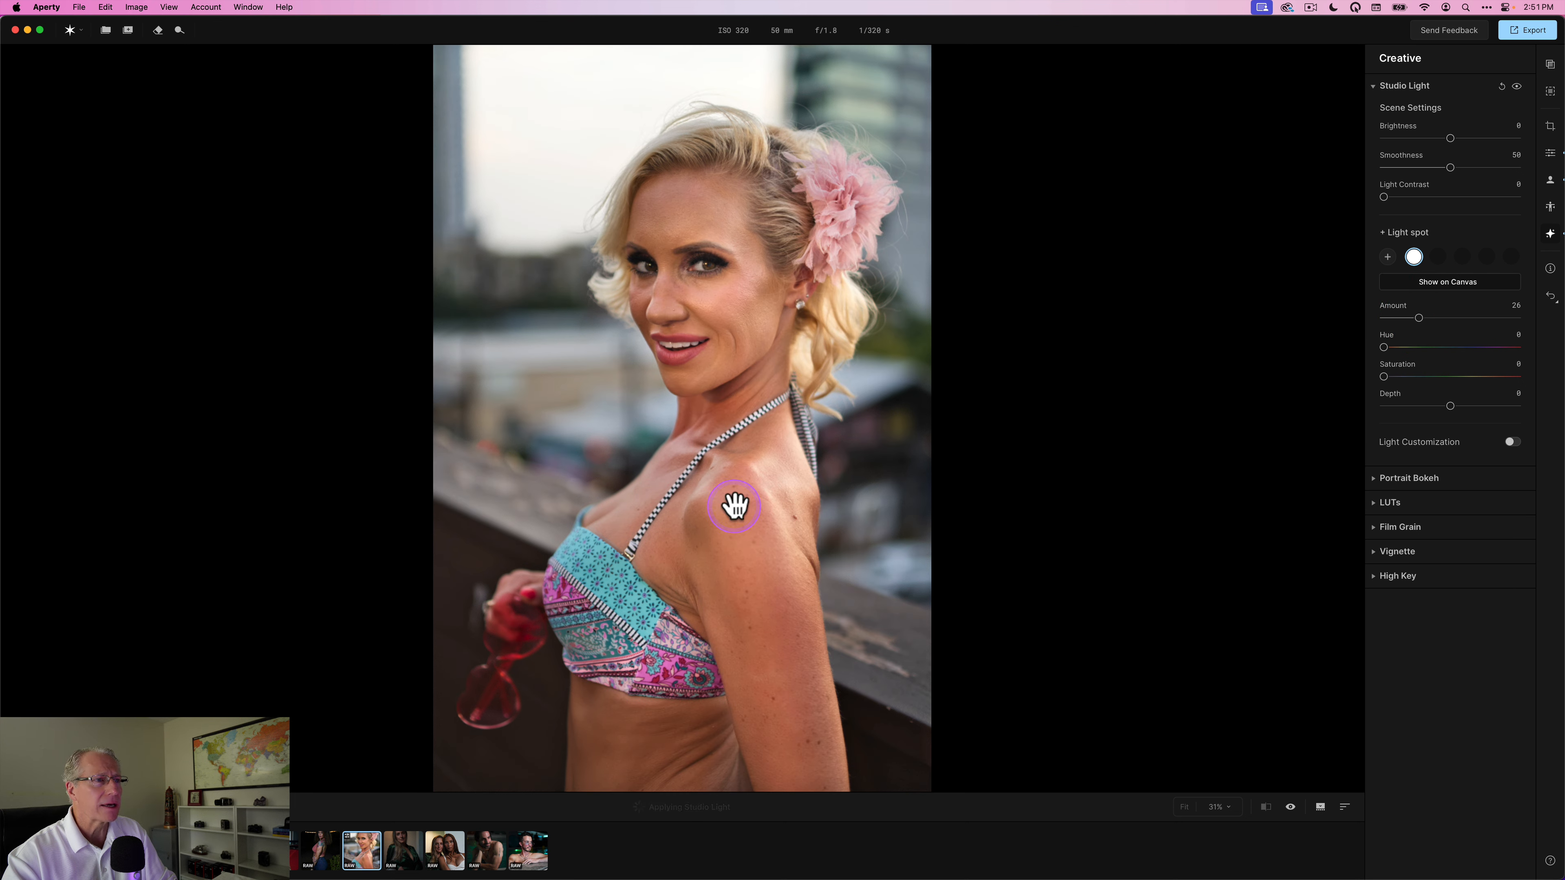
mouse_move(736, 506)
left_mouse_down()
mouse_move(769, 505)
mouse_move(697, 509)
left_mouse_up()
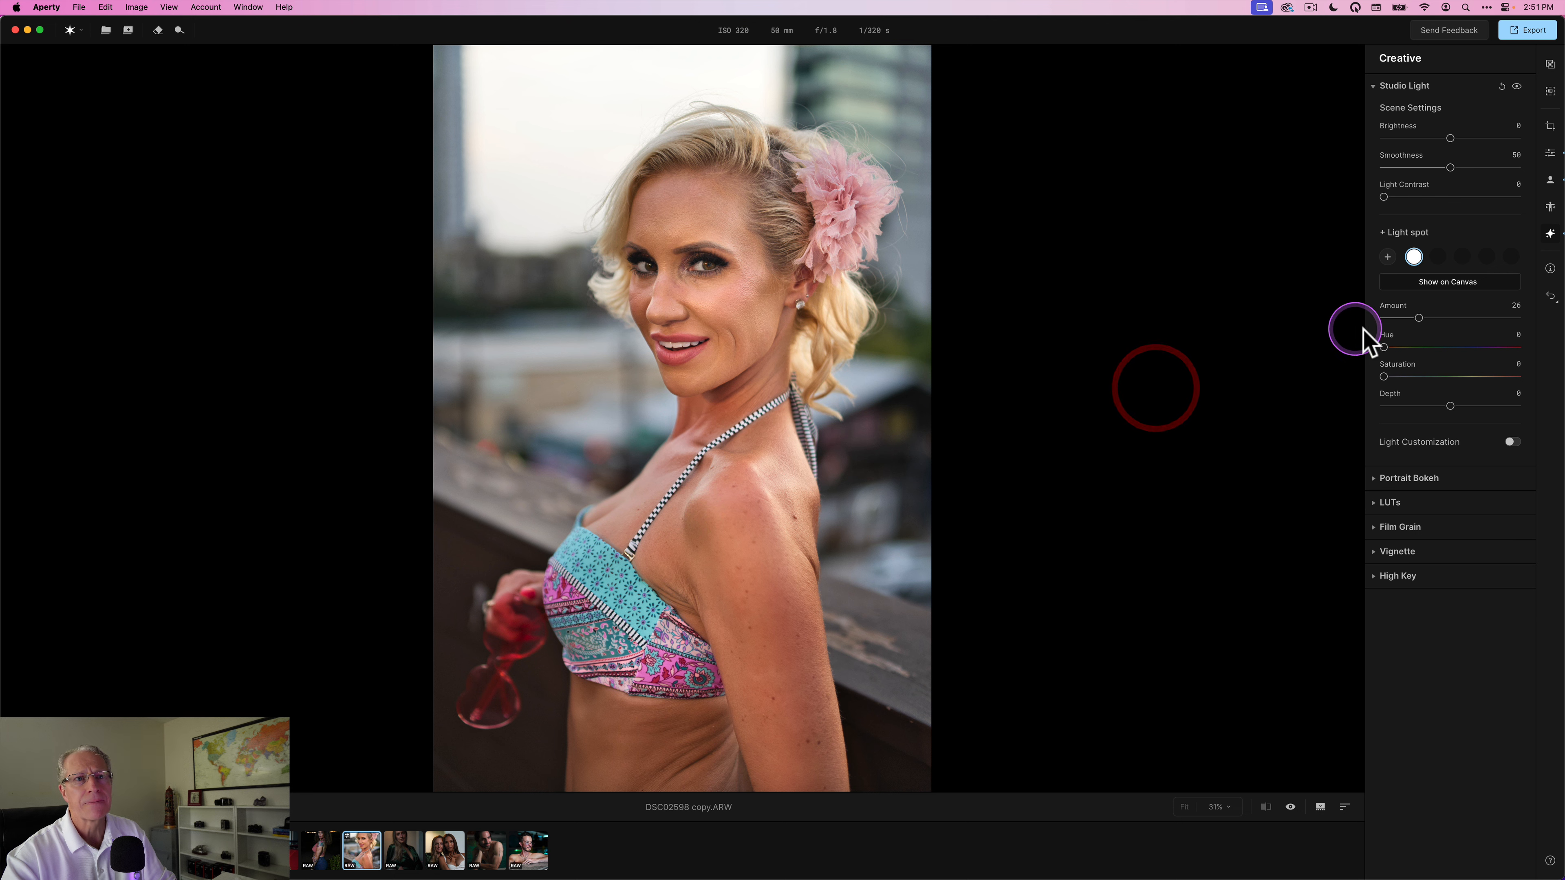
left_click_drag(1397, 321, 1401, 319)
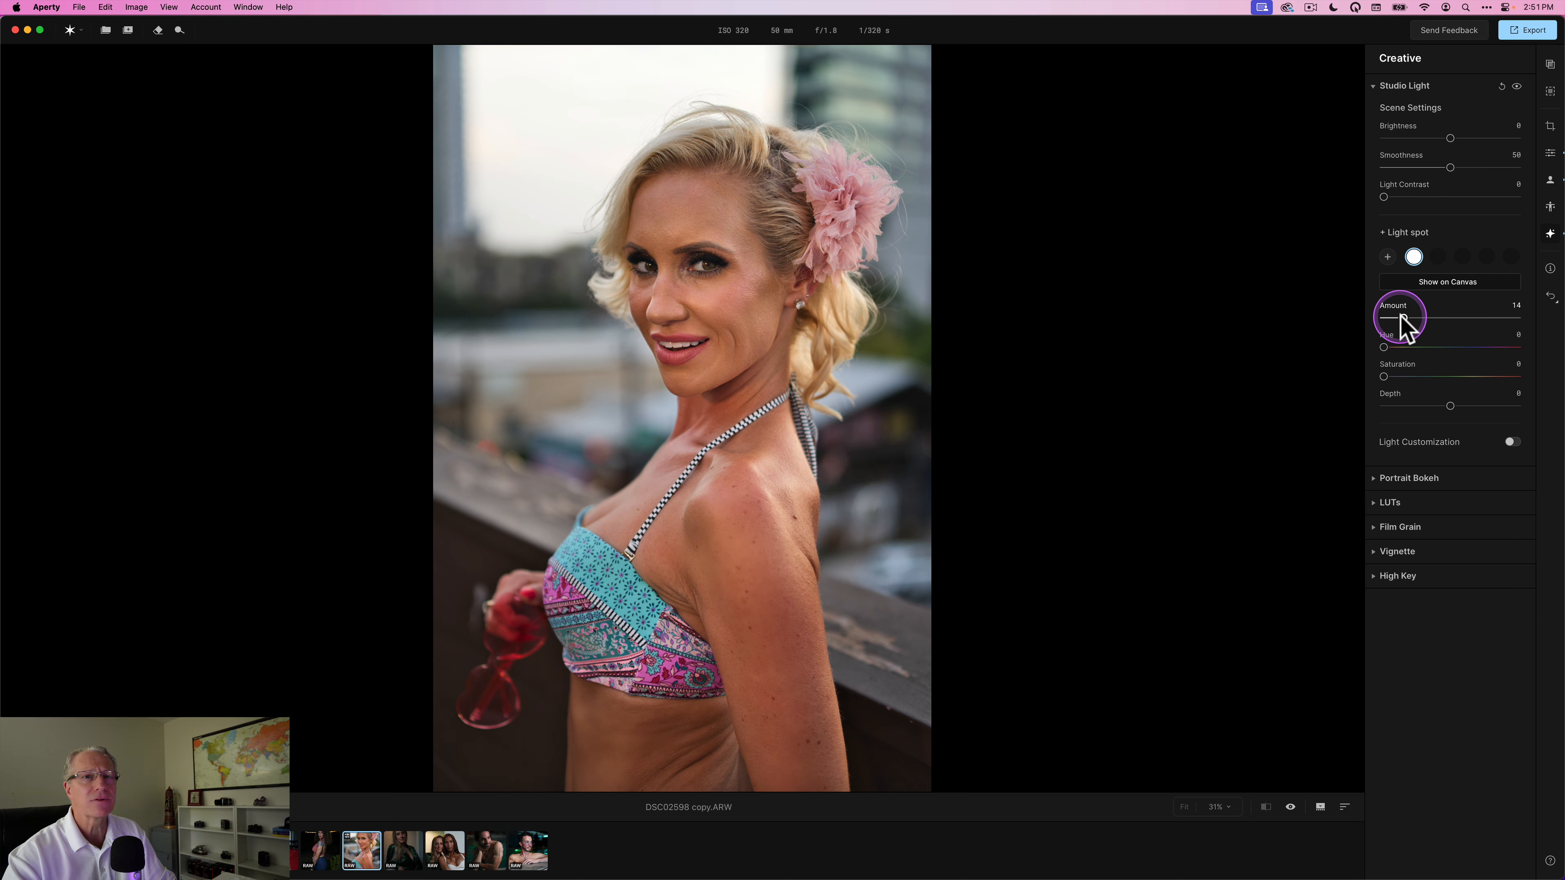
left_click(1516, 85)
left_click(1517, 84)
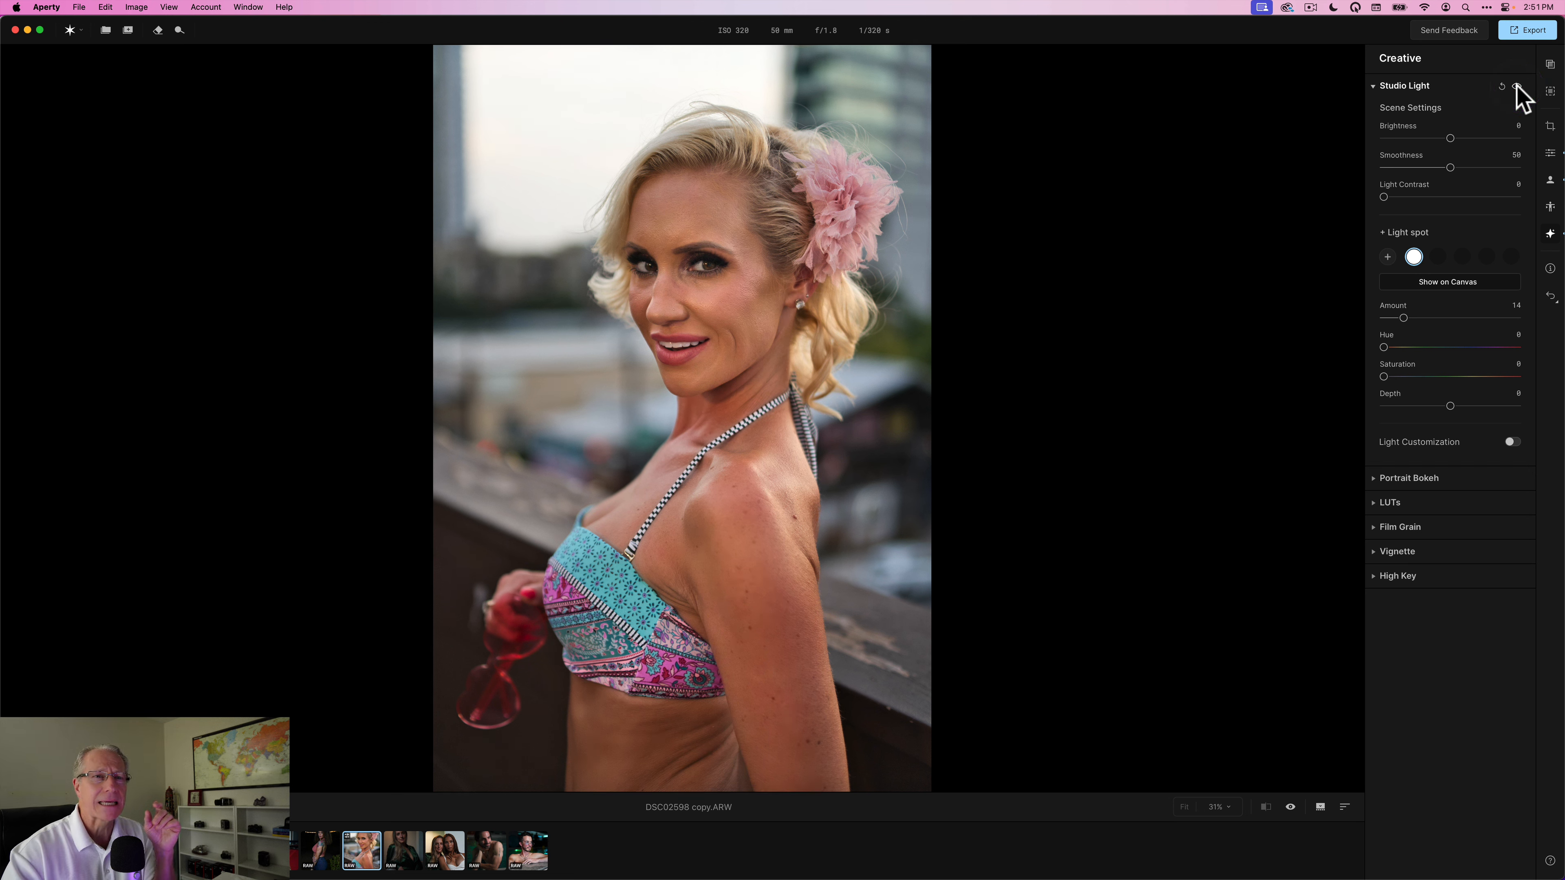
Enable Light Customization with the Strips pattern and look over the available textures and patterns.
left_click(1513, 440)
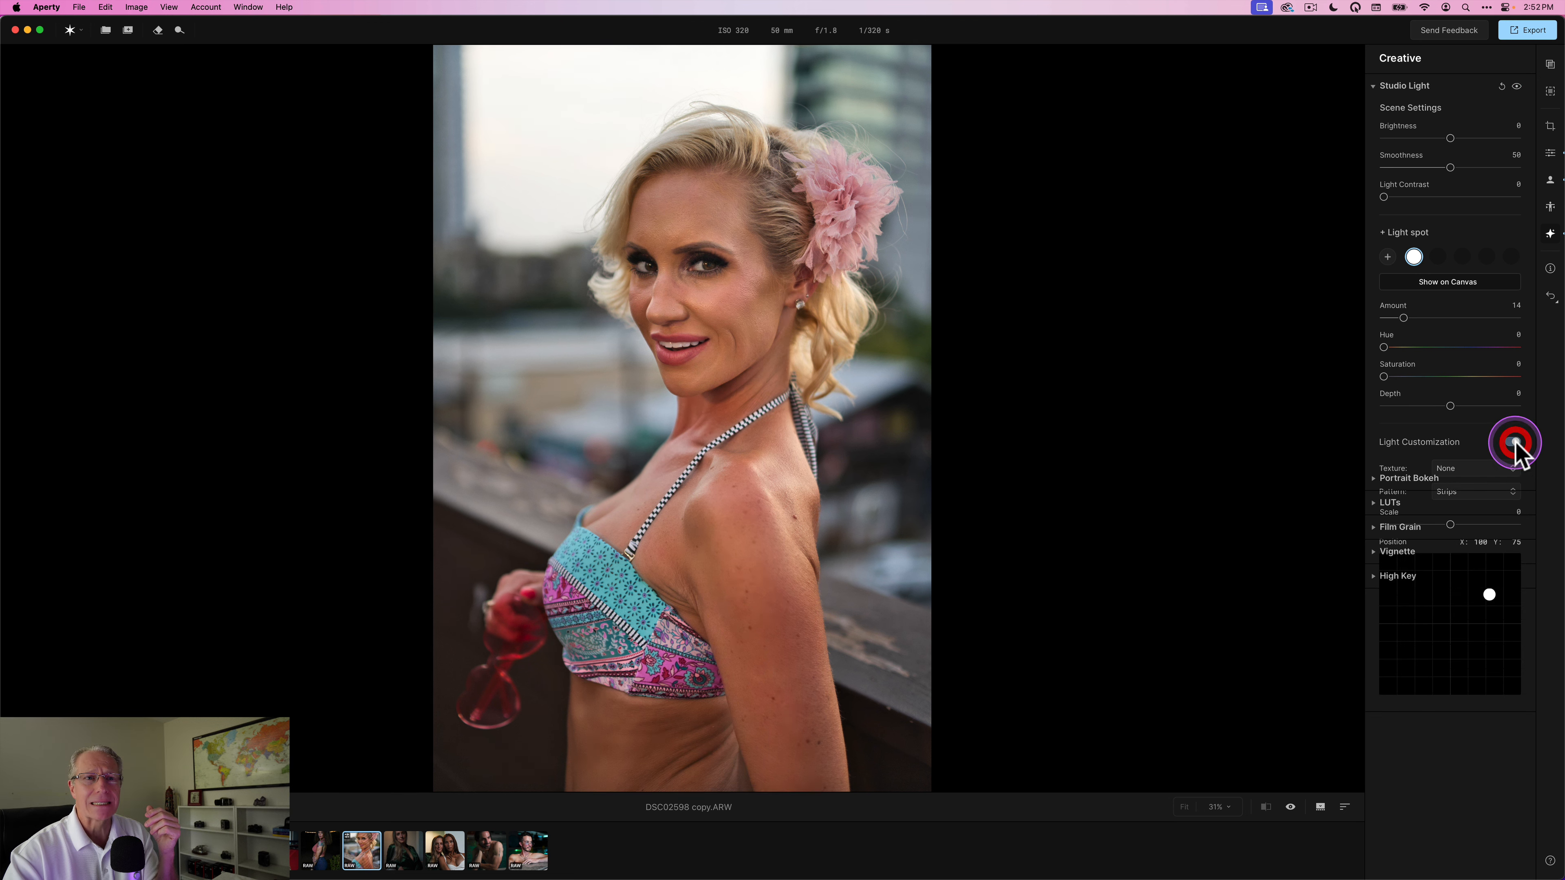
left_click(1453, 466)
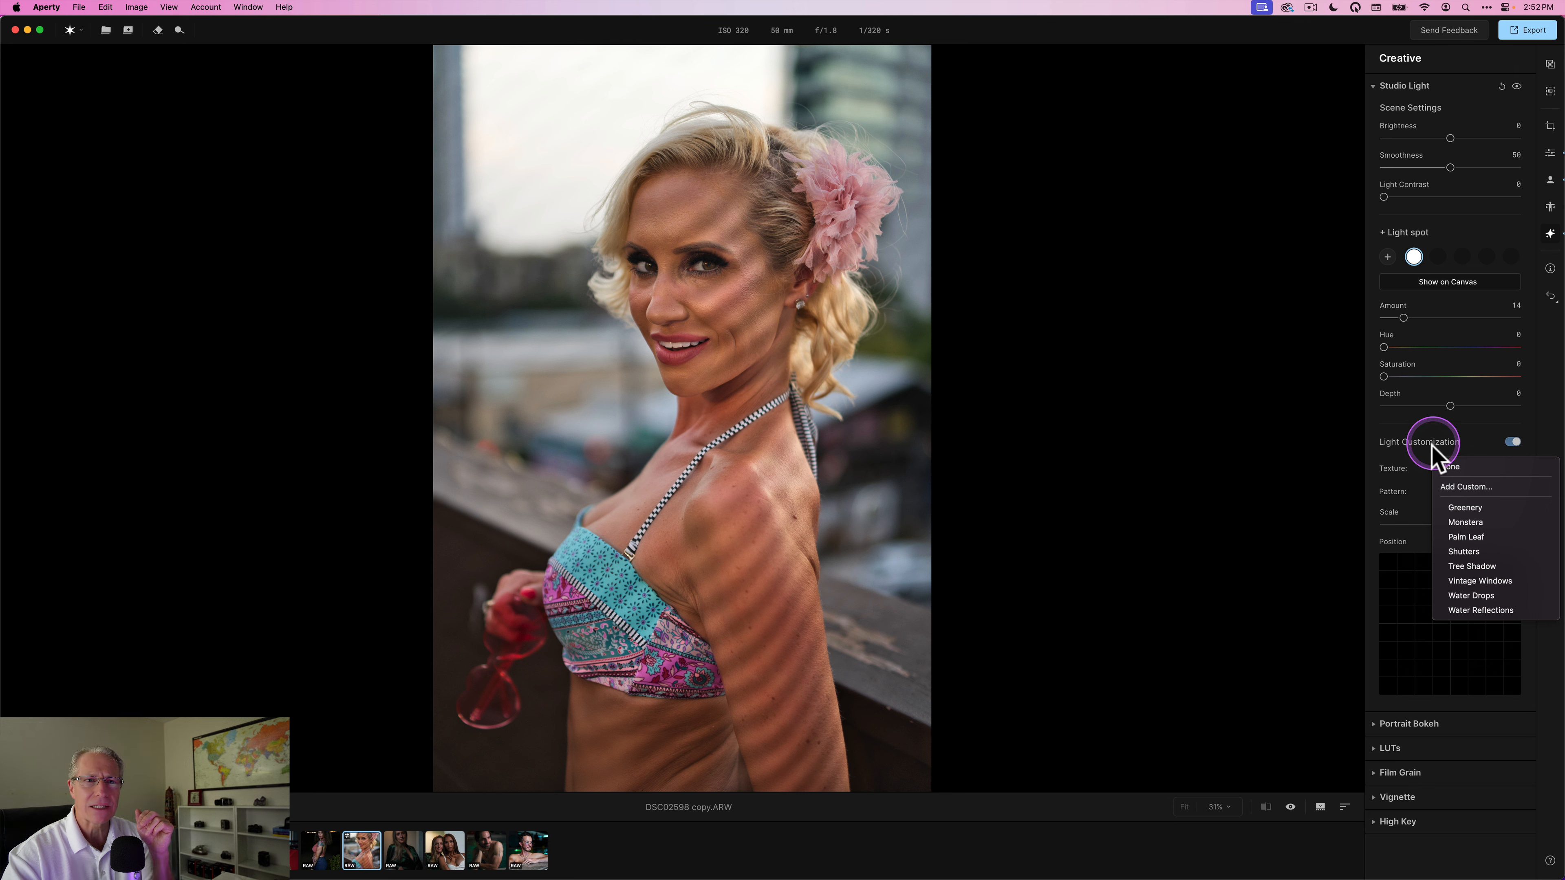
left_click(1408, 455)
left_click(1465, 492)
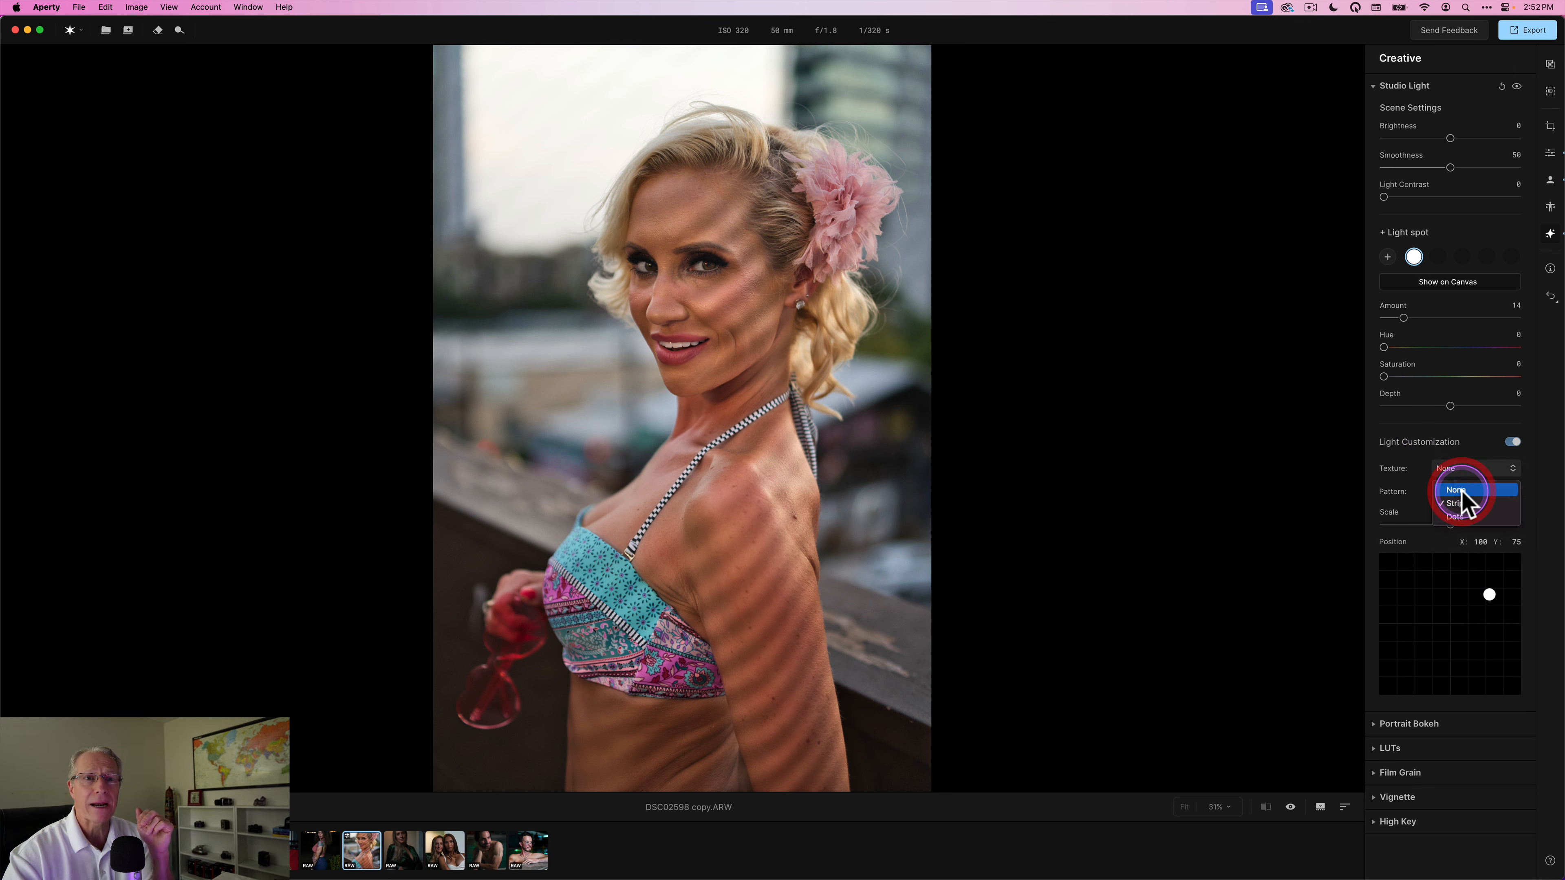
left_click(1418, 469)
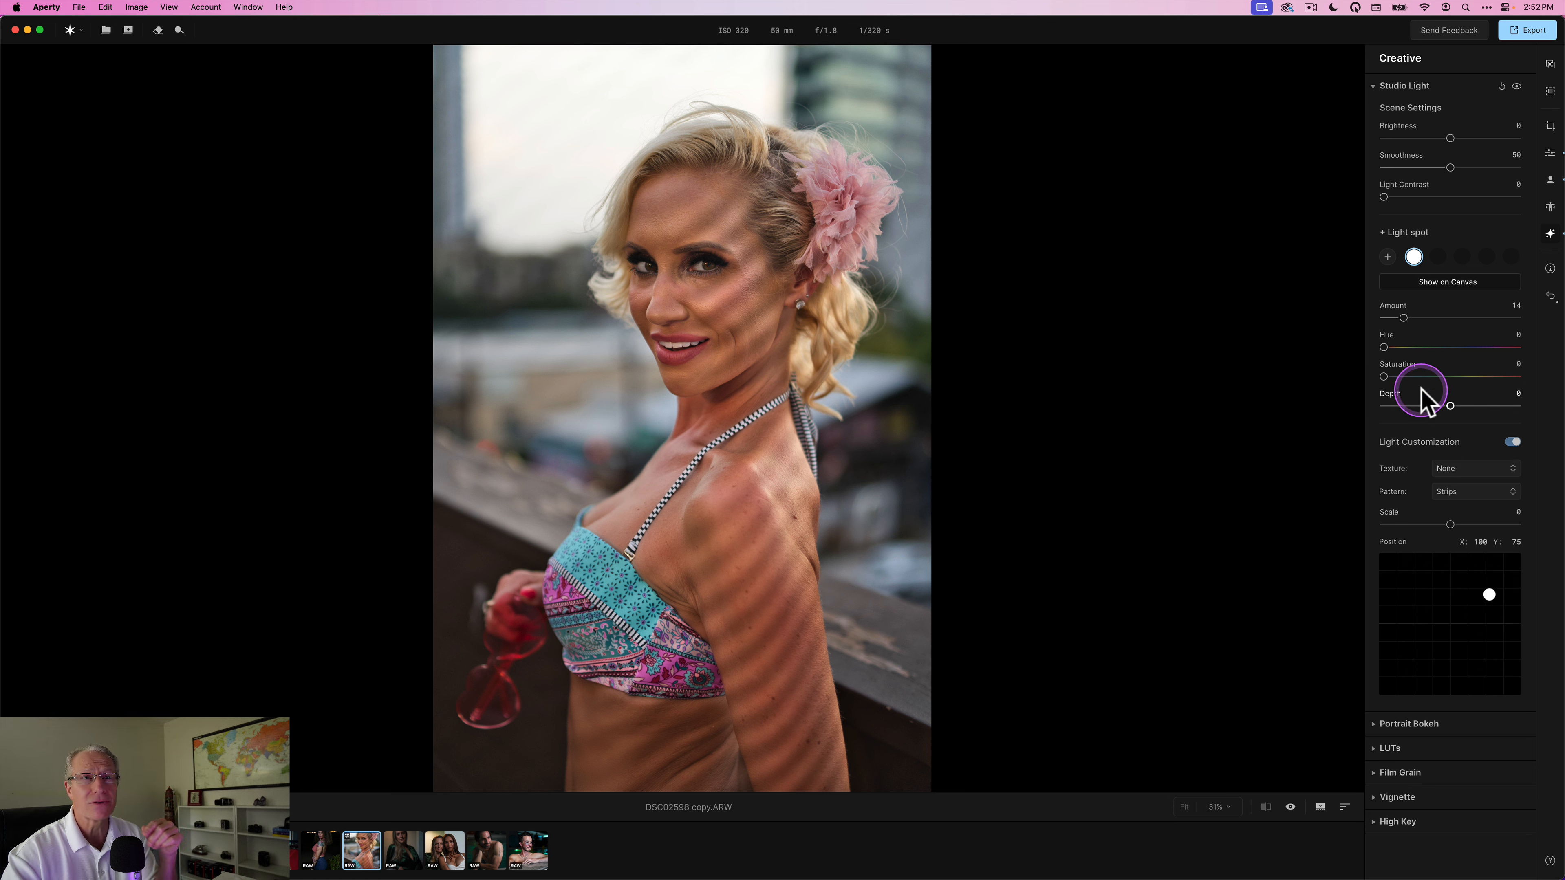
Compare the portrait with and without the patterned Studio Light, and reset all Studio Light settings.
left_click(1515, 85)
left_click(1514, 85)
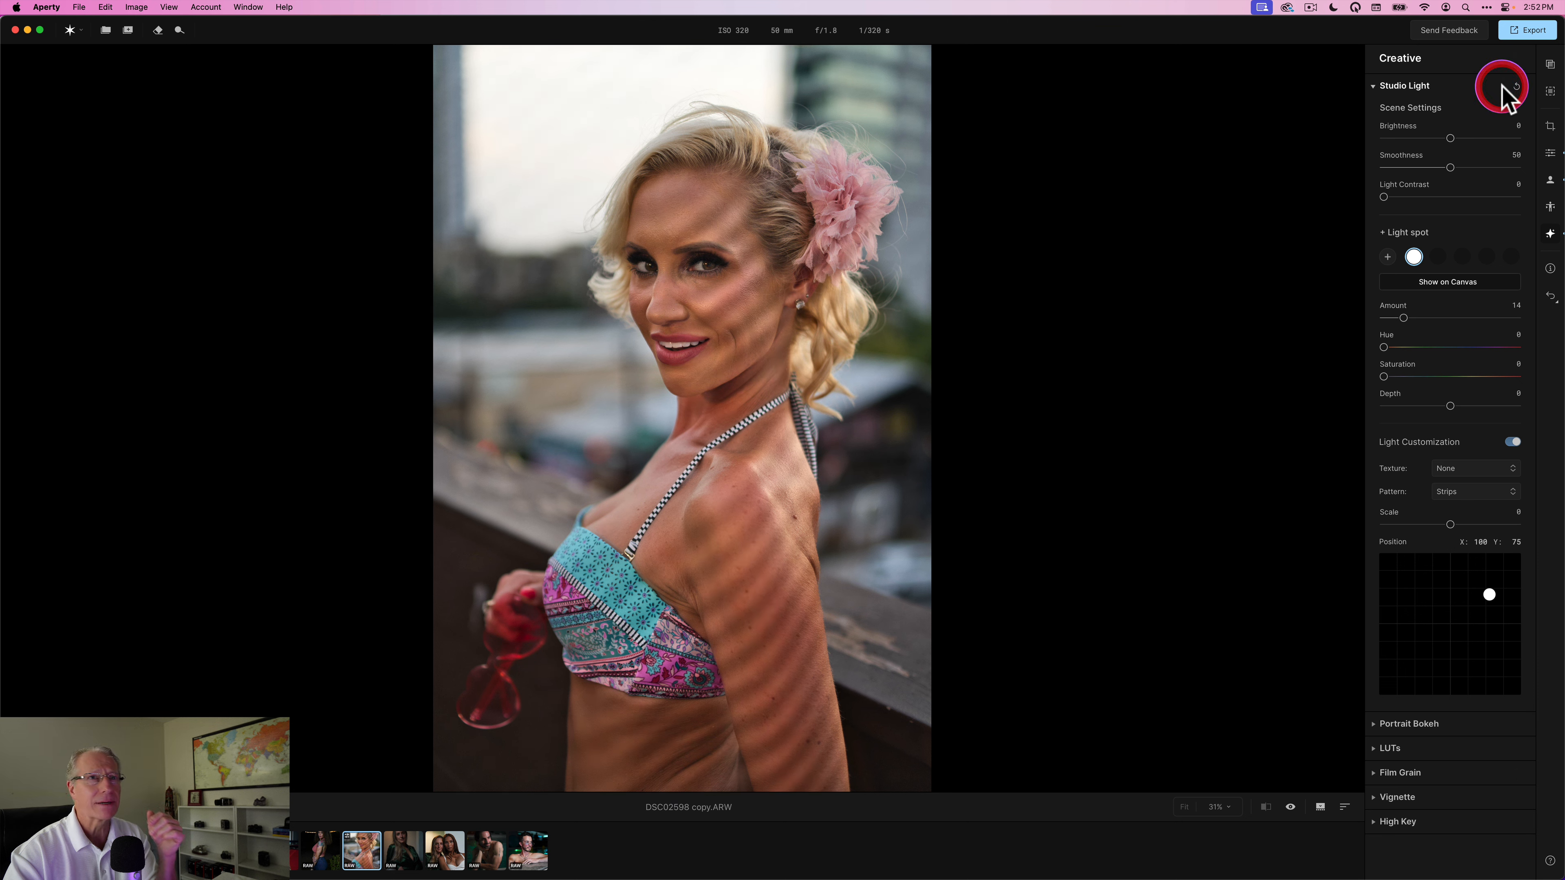
left_click(1501, 86)
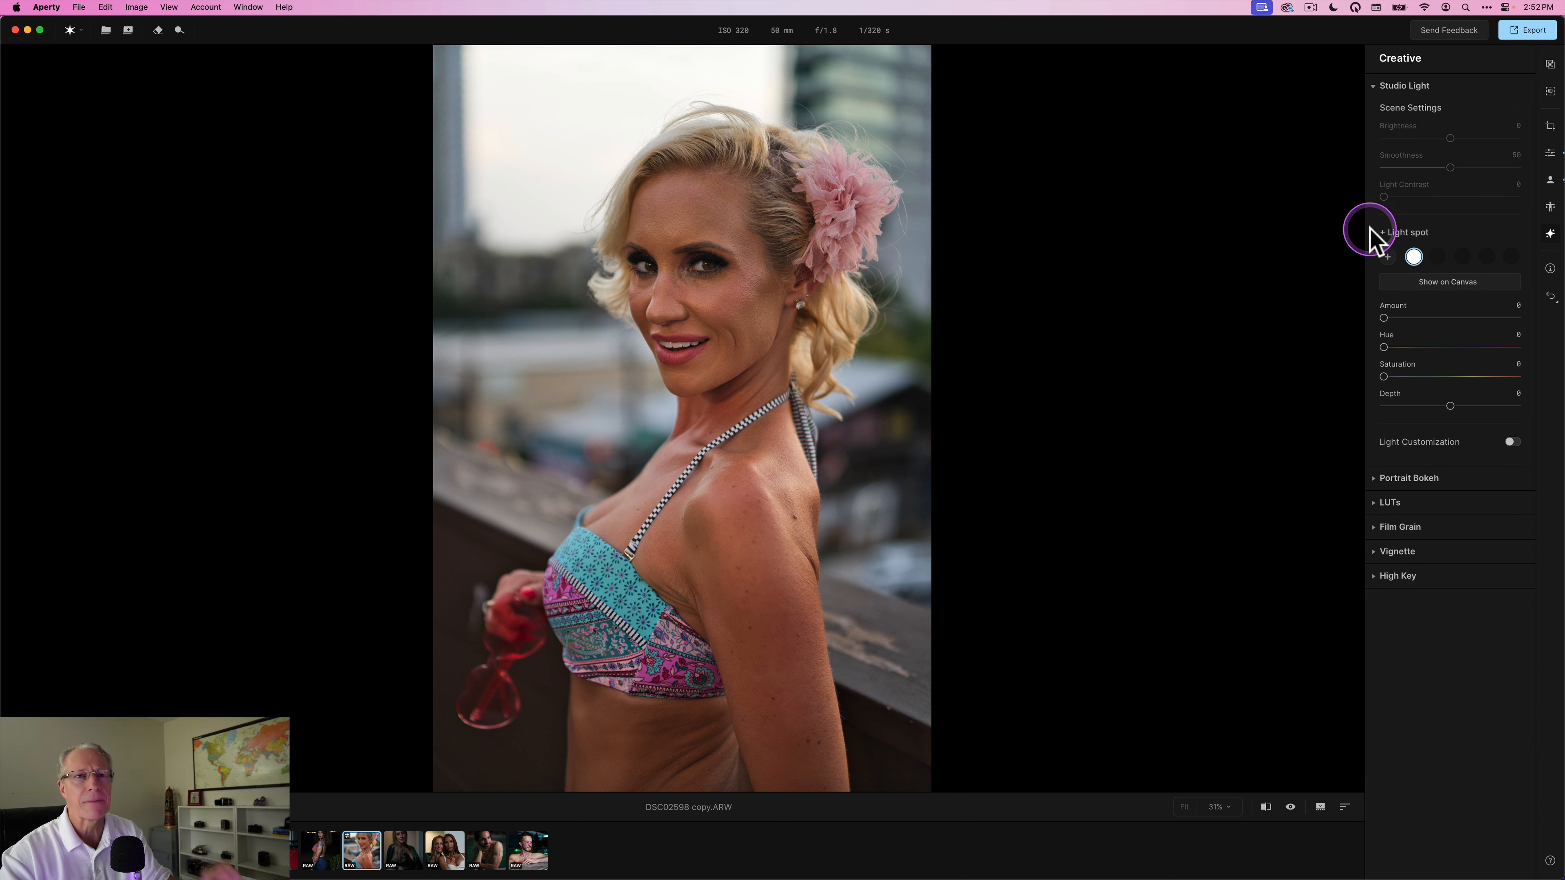
left_click(1371, 87)
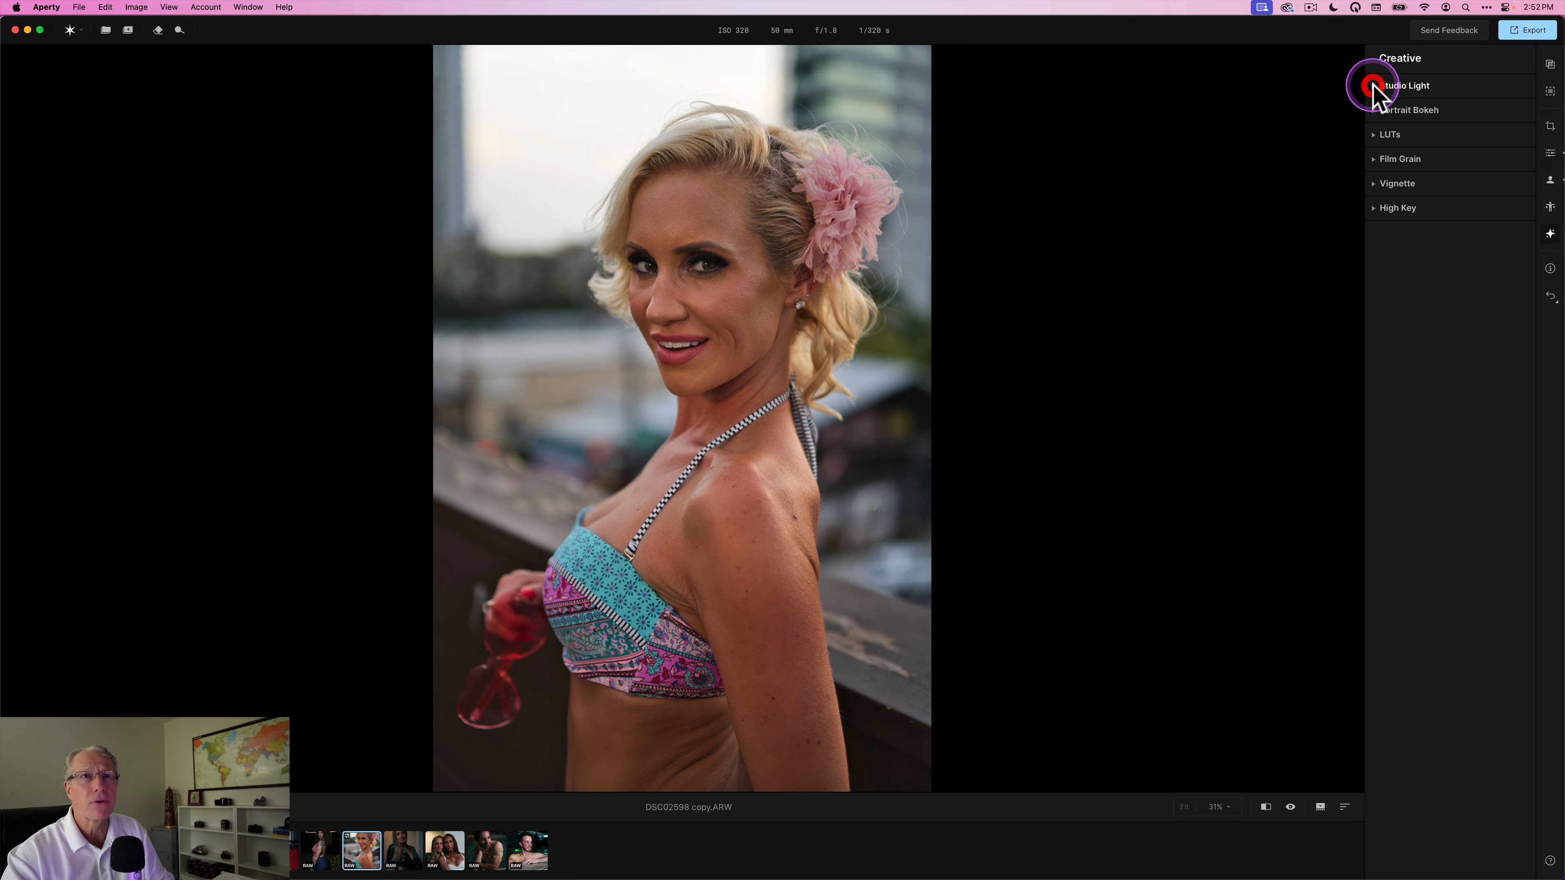
Look over the Portrait Bokeh settings in the Creative tools.
left_click(1378, 110)
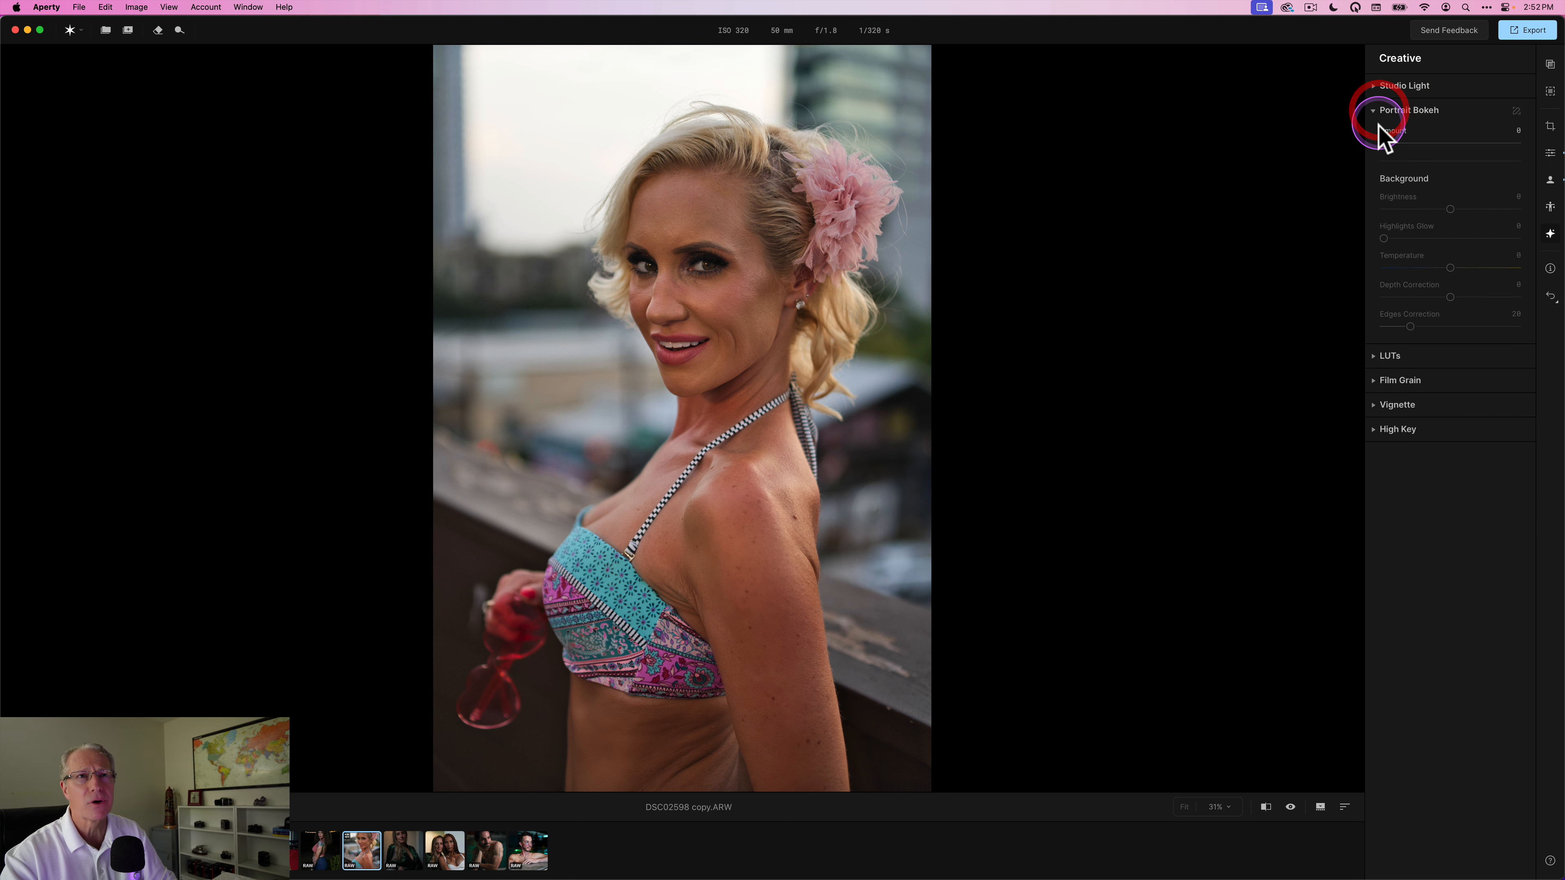
left_click(1379, 110)
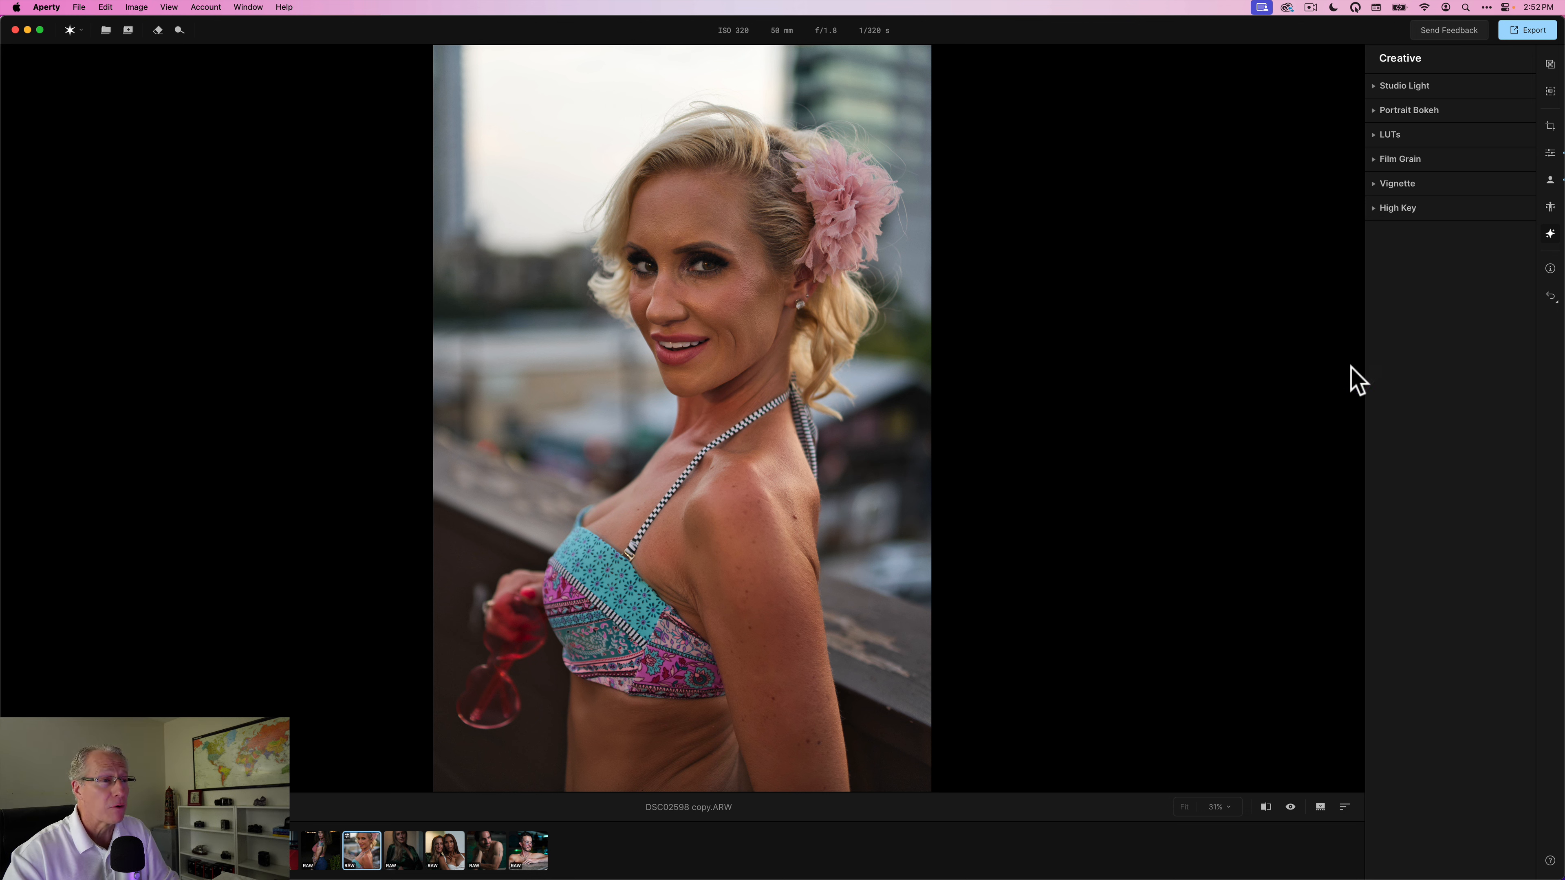
left_click(1312, 337)
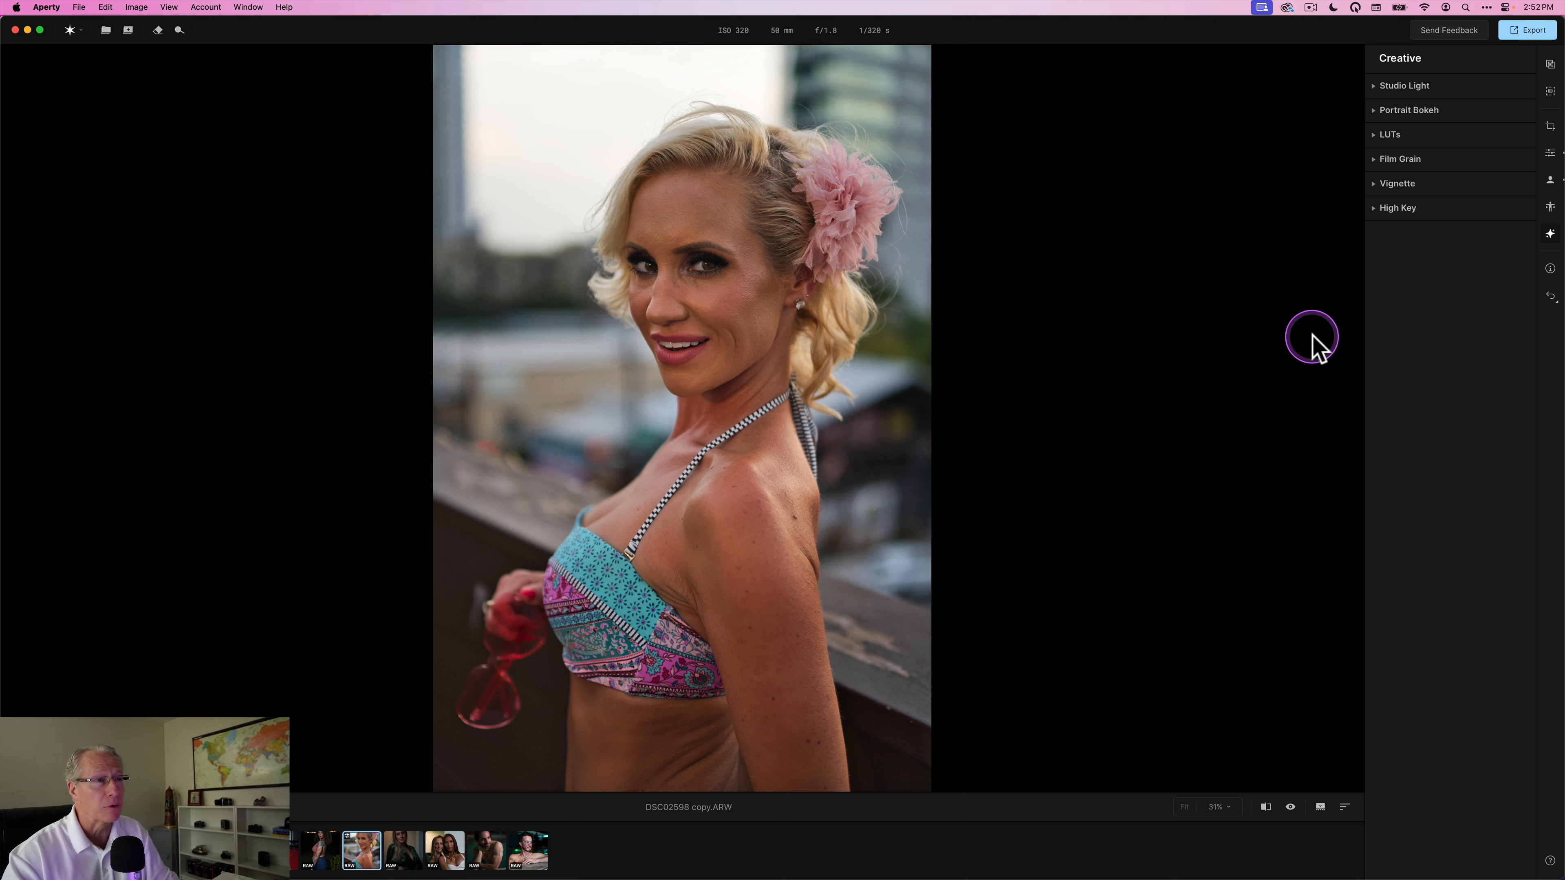